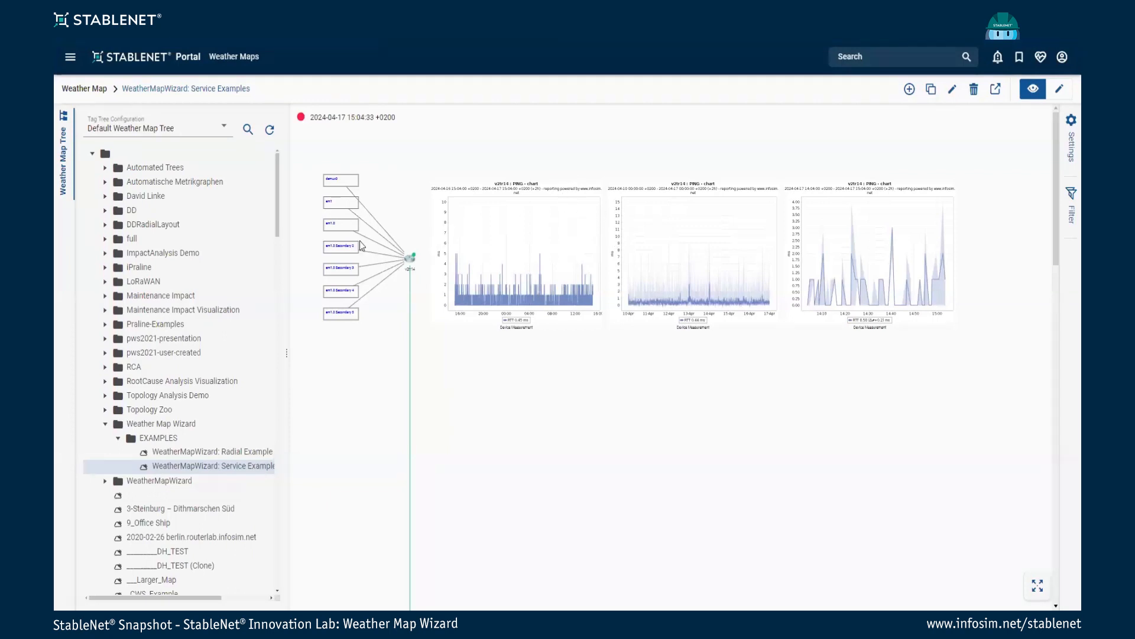
Step: Look through the whole Service Examples weather map, from the first device and its charts down the service path and back
scroll(650, 227, down, 4)
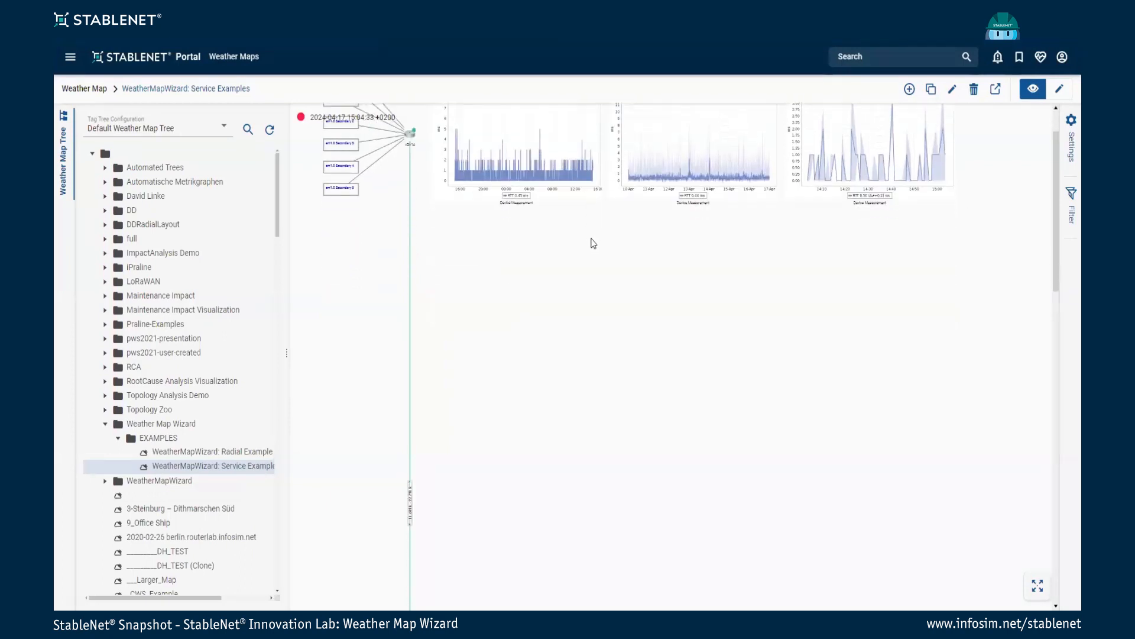
scroll(560, 282, down, 4)
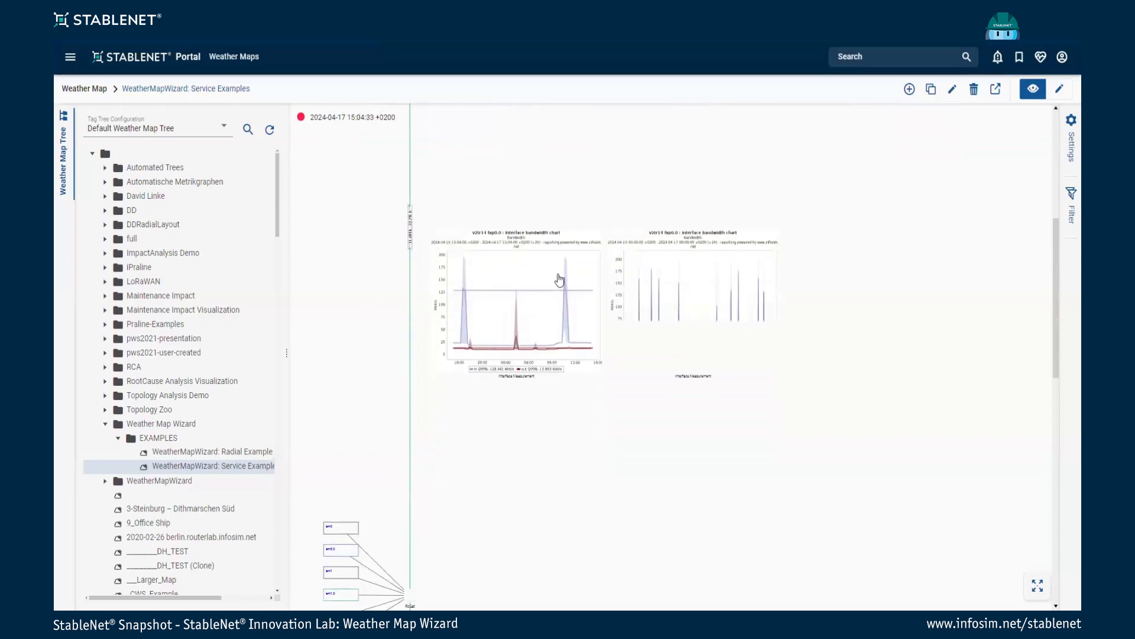
scroll(563, 273, down, 5)
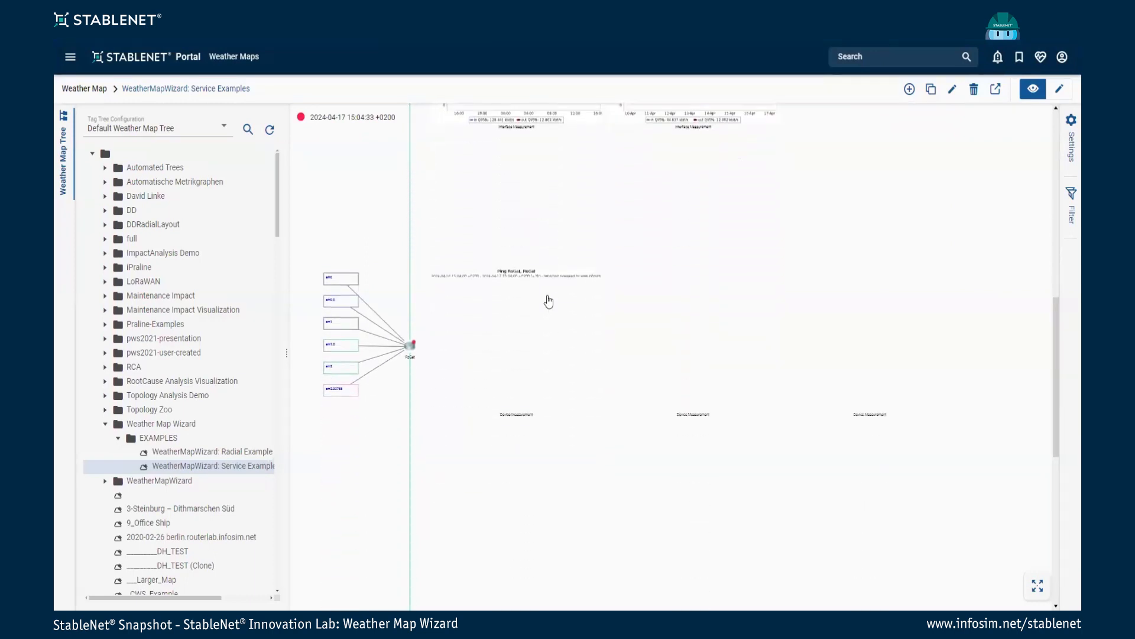
scroll(542, 302, down, 3)
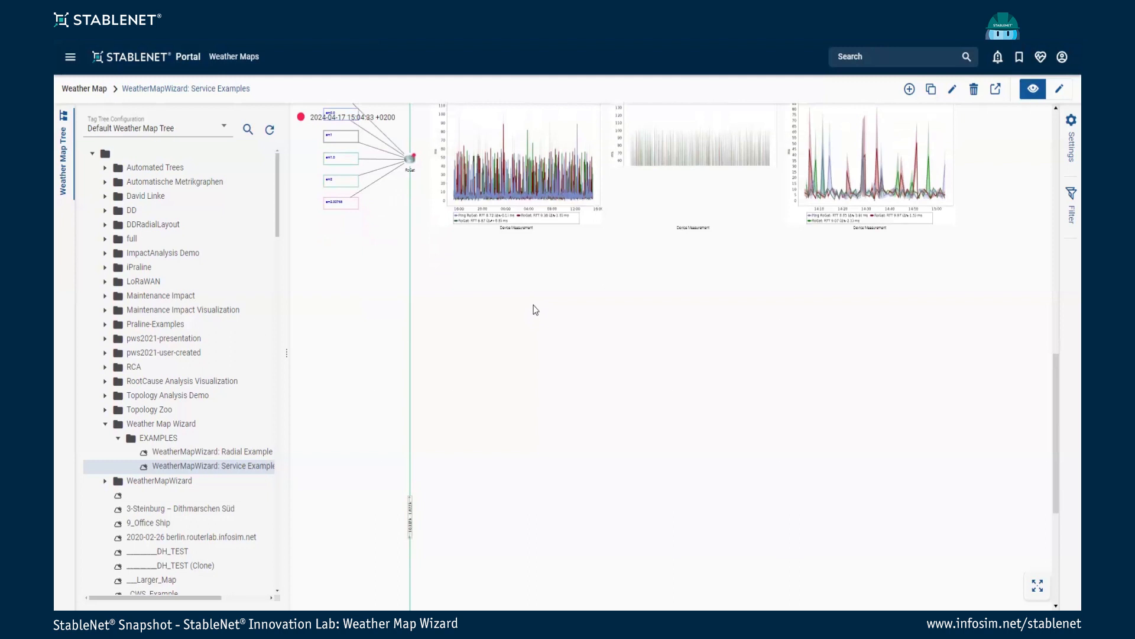
scroll(535, 311, down, 3)
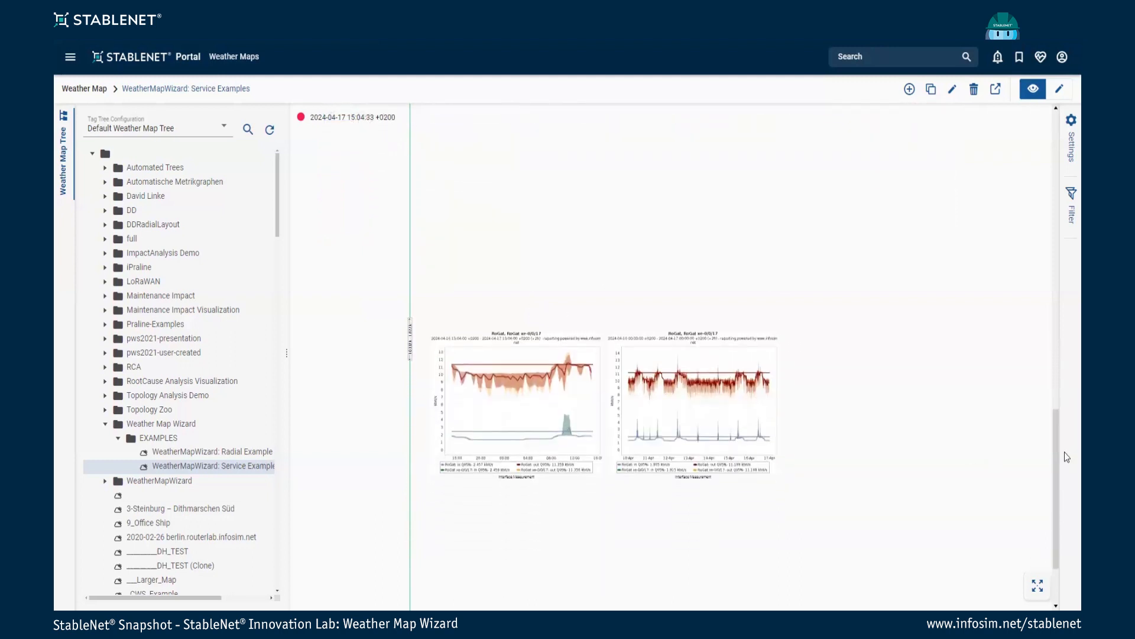
drag(1056, 437, 1066, 124)
scroll(474, 274, up, 1)
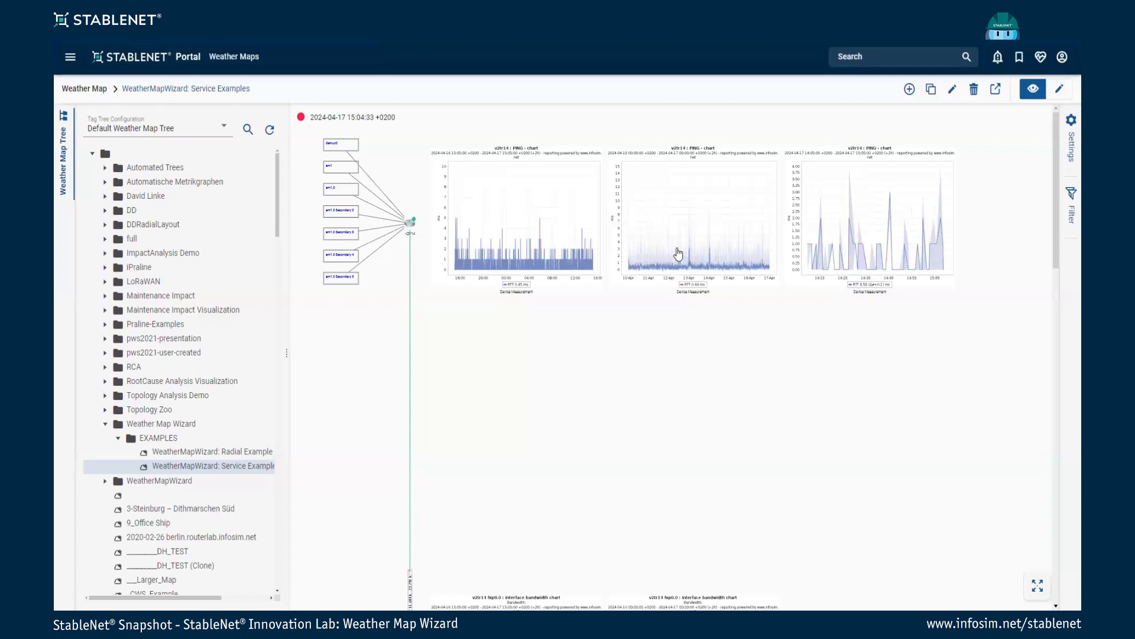
Step: Examine the v2tr14 router, its connected interfaces and its PING charts in the Service Examples map
mouse_move(678, 253)
mouse_move(924, 269)
scroll(310, 161, up, 5)
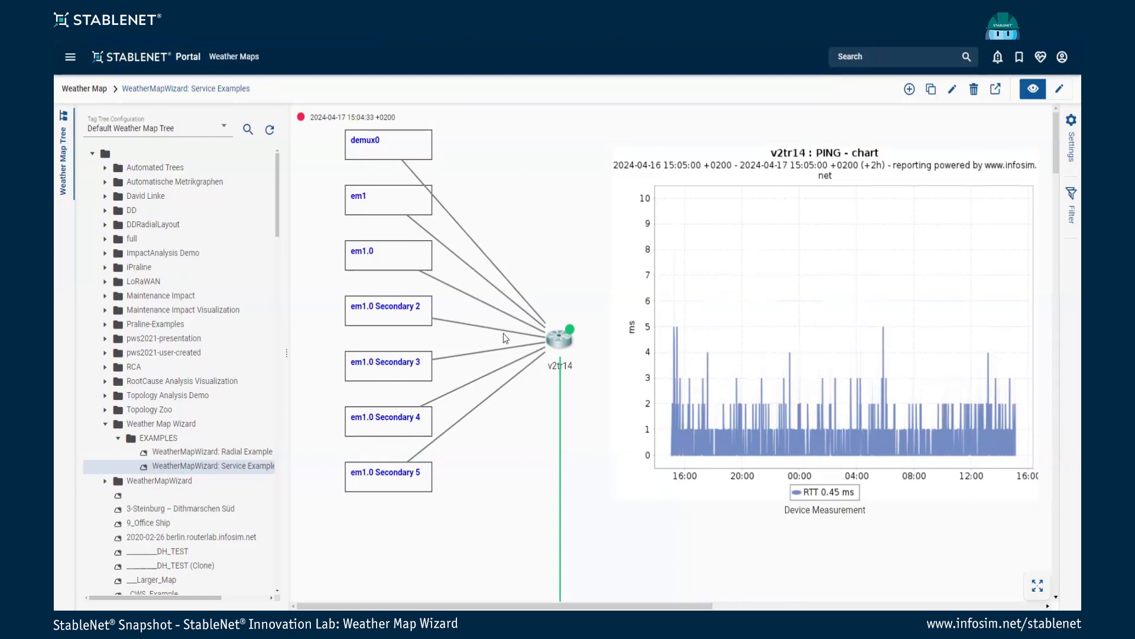
scroll(508, 322, down, 4)
scroll(511, 320, down, 1)
scroll(515, 322, up, 3)
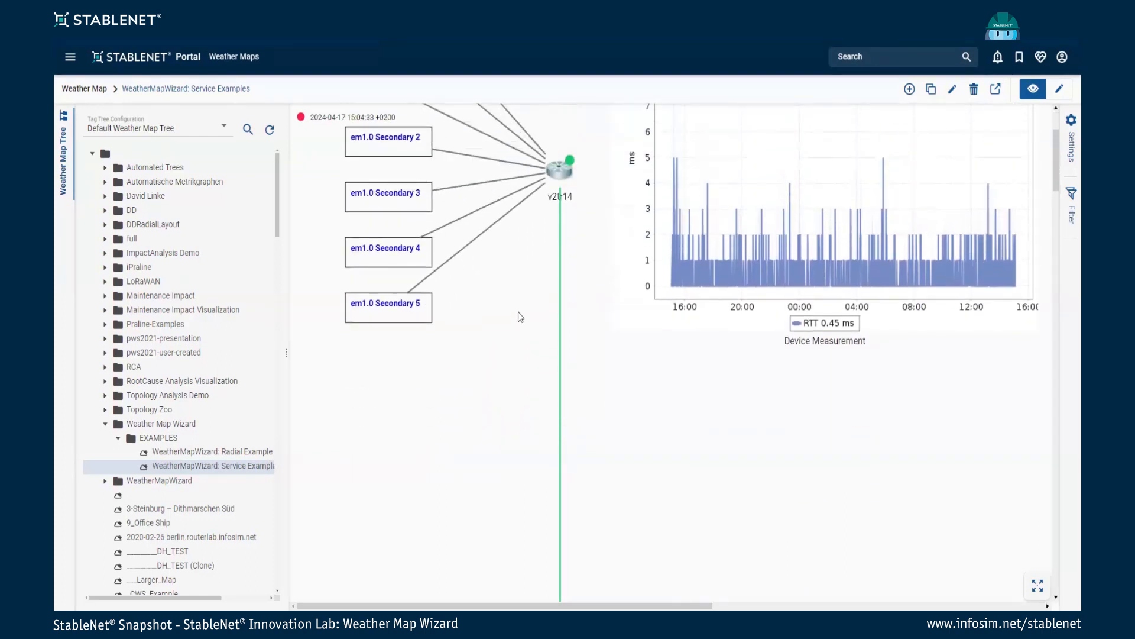
scroll(568, 244, up, 1)
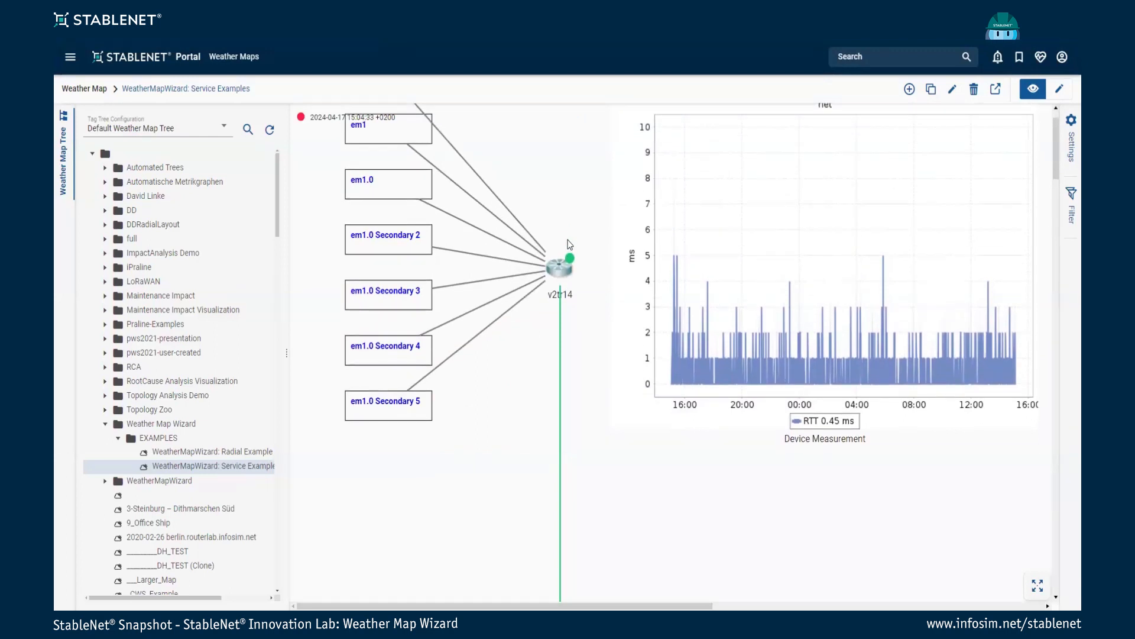
scroll(594, 240, up, 2)
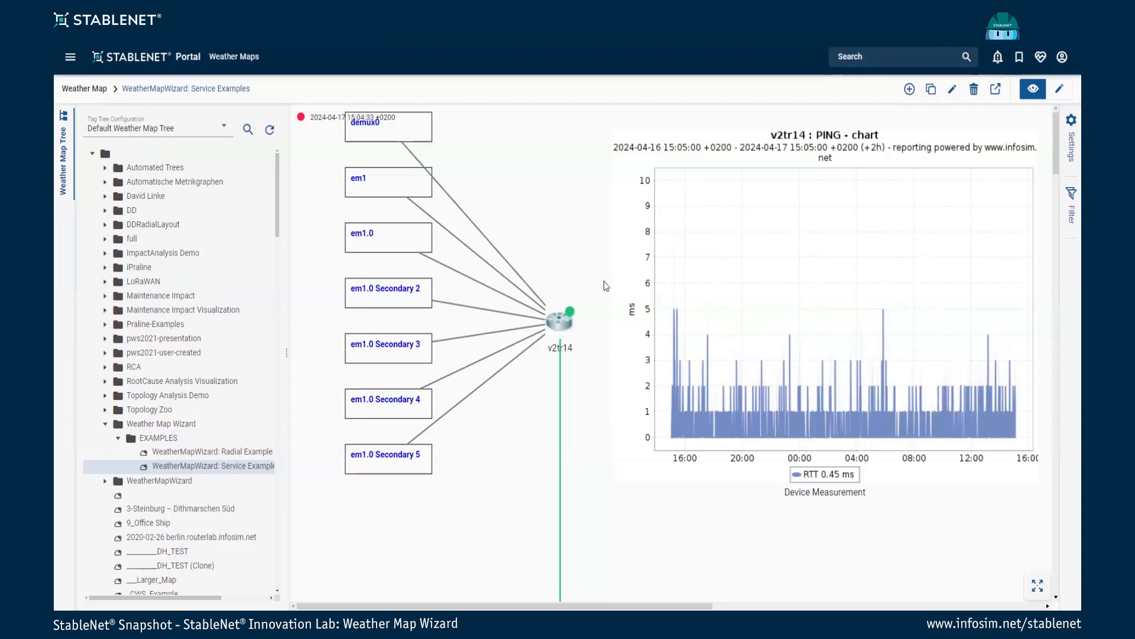
scroll(559, 229, down, 1)
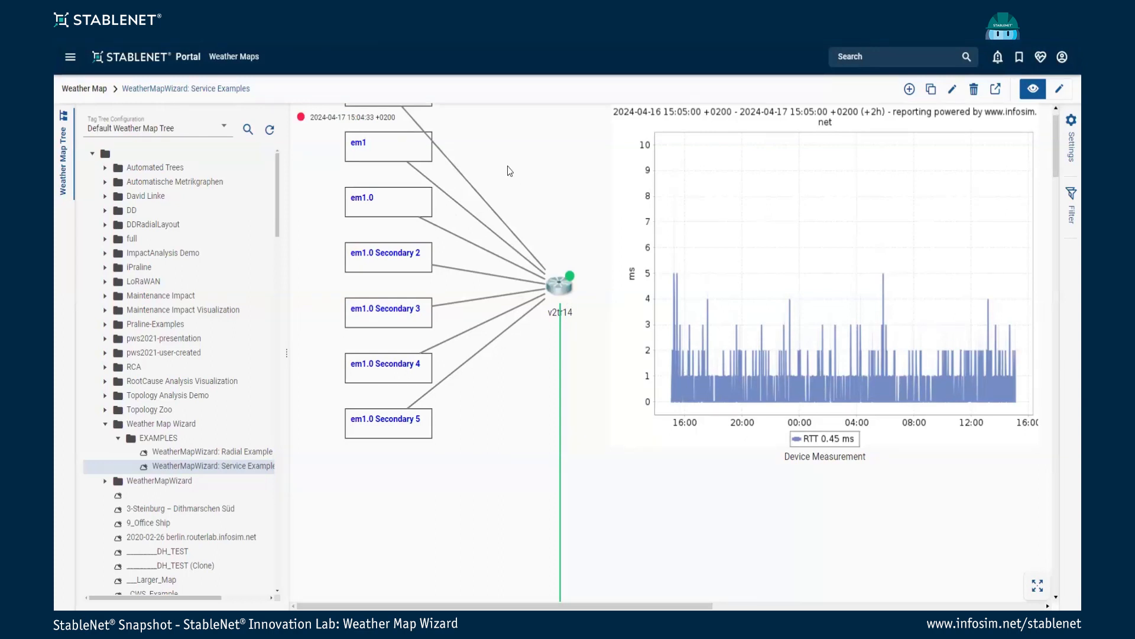
scroll(540, 251, up, 1)
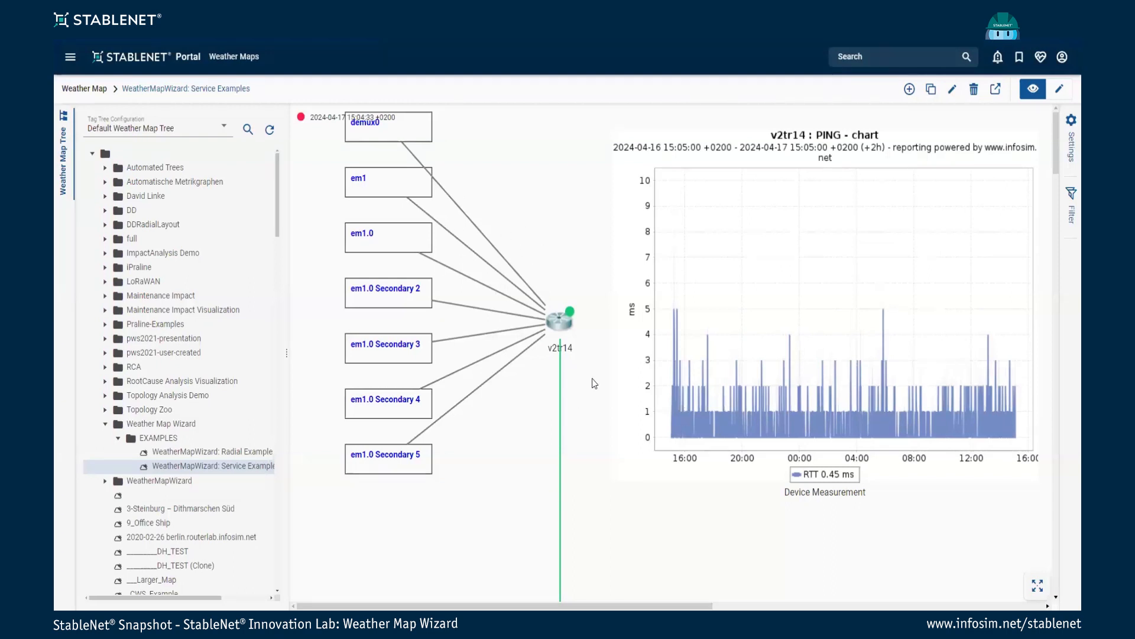
Step: Examine the v2tr14 fxp0.0 interface bandwidth charts beside the link to the next device
scroll(655, 290, down, 5)
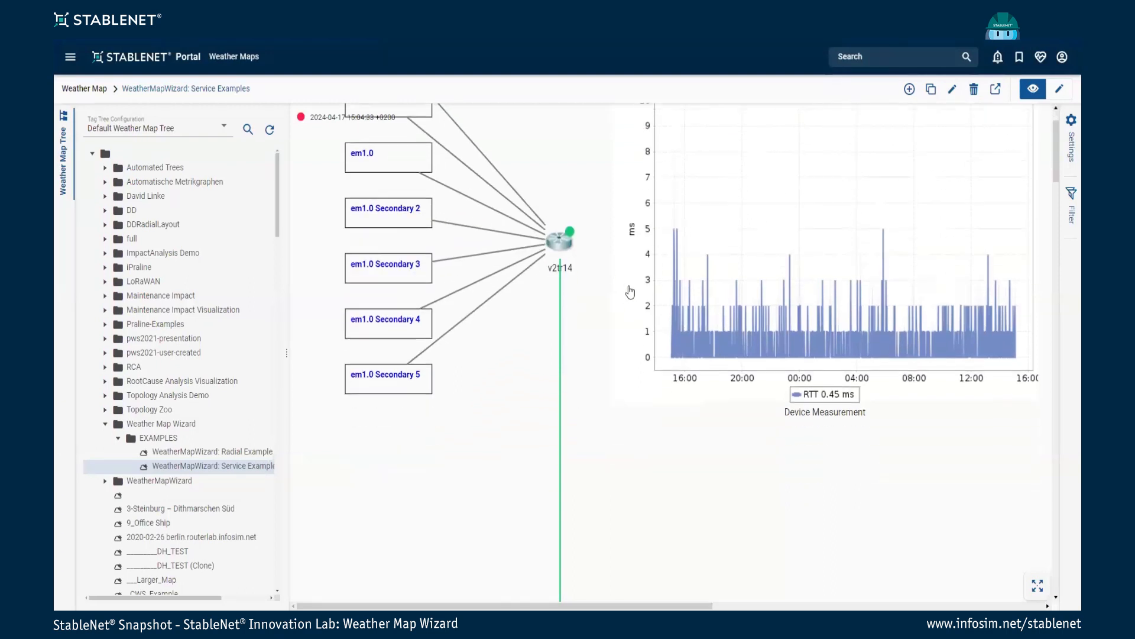
scroll(711, 314, down, 5)
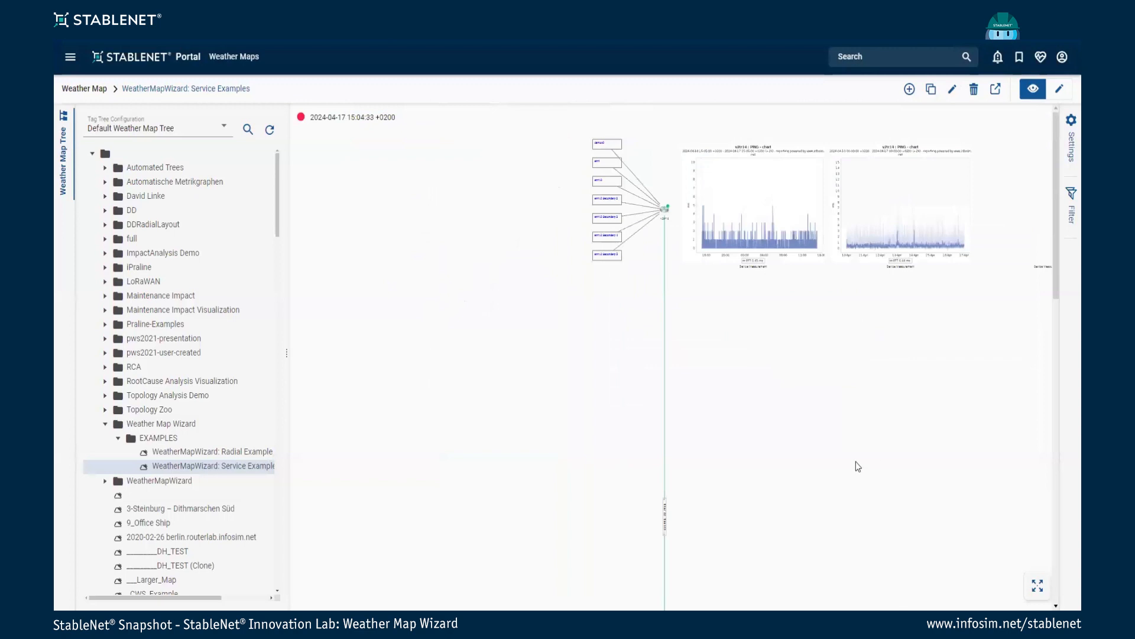
drag(873, 425, 619, 348)
scroll(619, 348, down, 1)
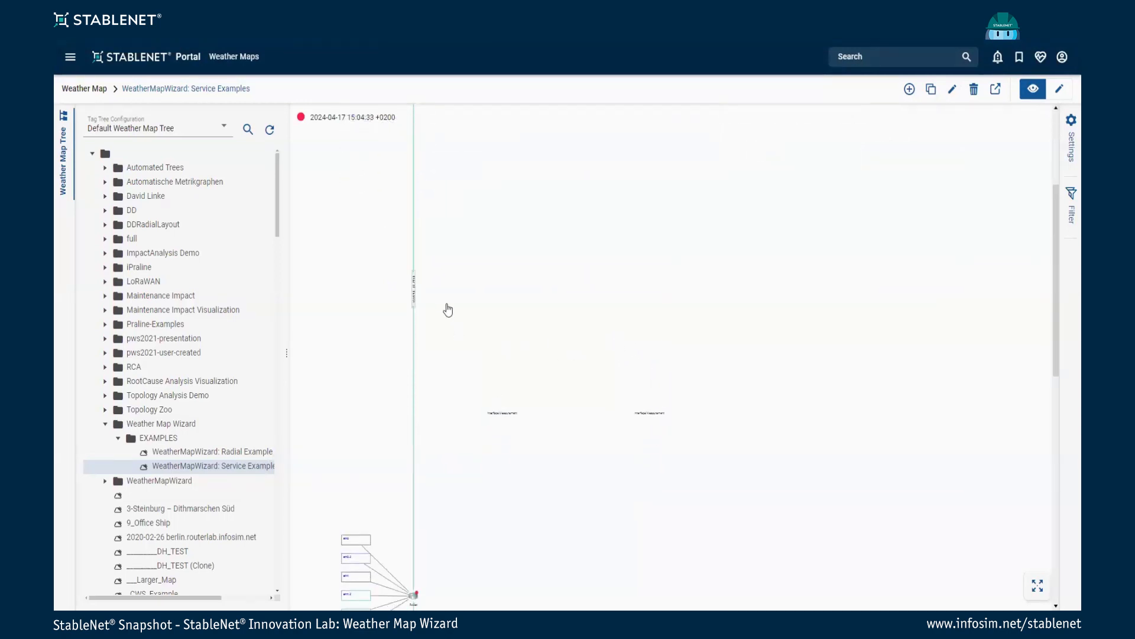
scroll(489, 338, up, 3)
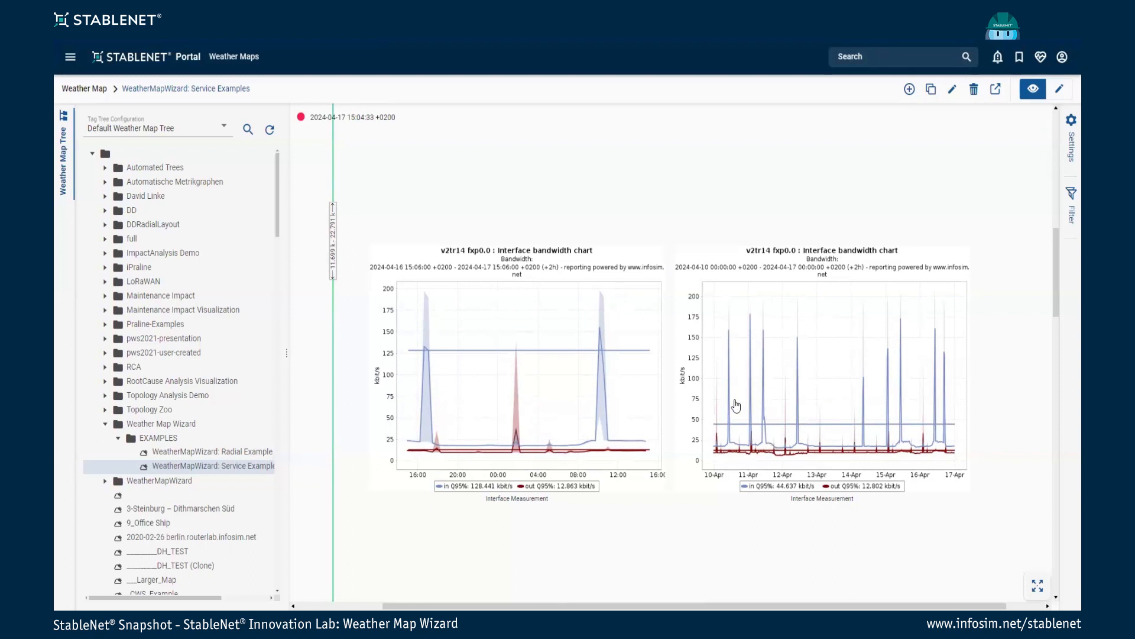
Step: Examine the RoGat device and its Ping RoGat measurement charts further along the service path
scroll(454, 364, down, 2)
scroll(426, 438, down, 5)
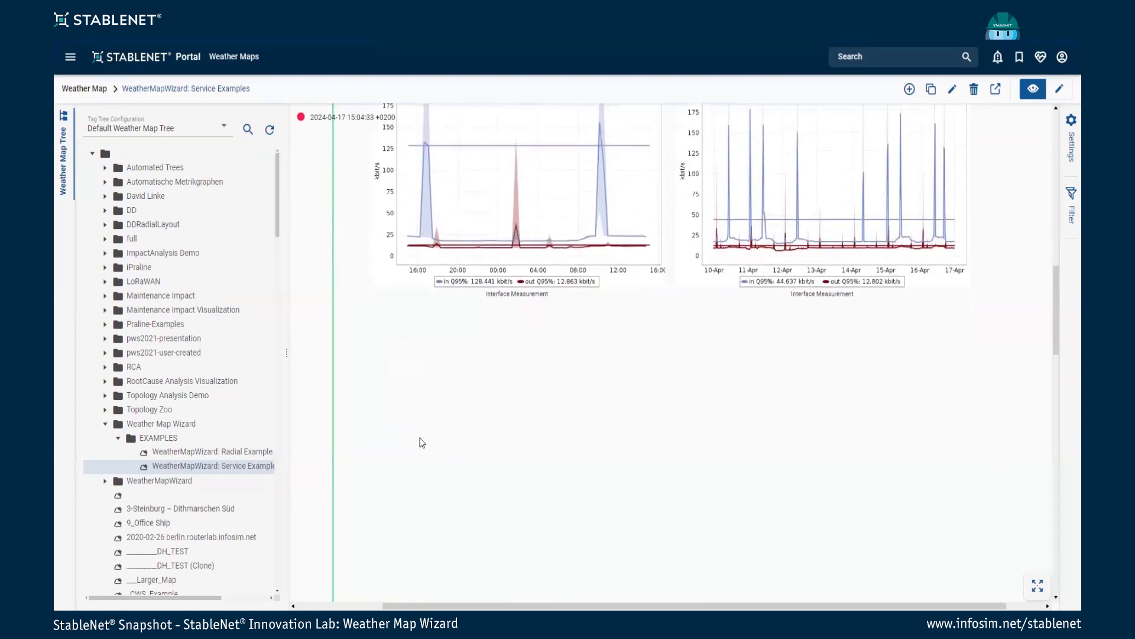
drag(425, 460, 525, 442)
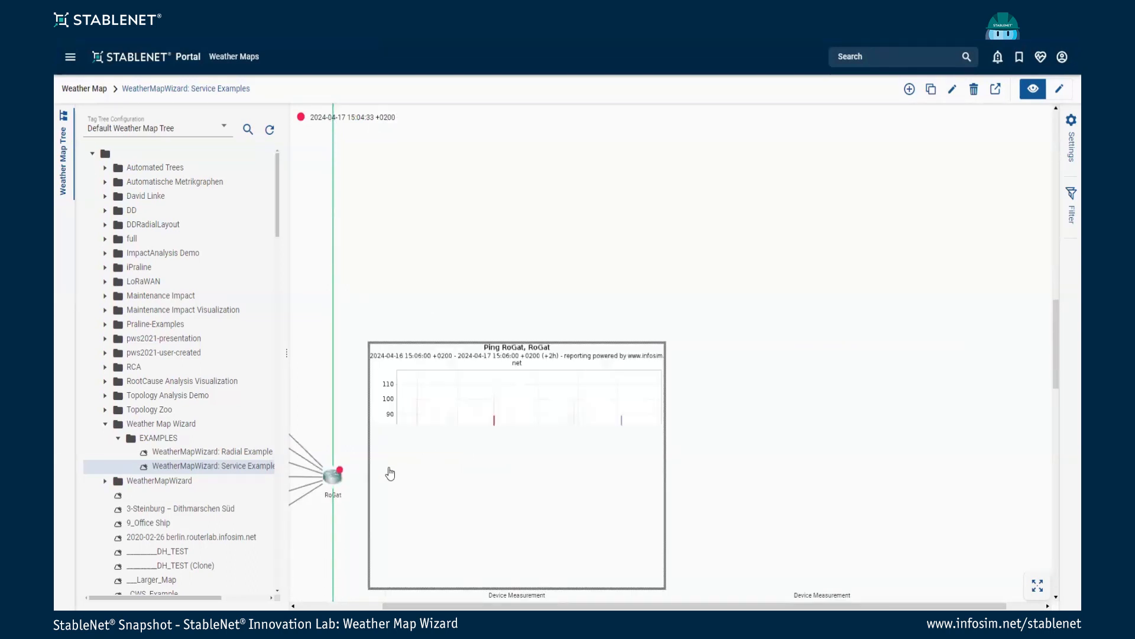
drag(382, 287, 633, 208)
drag(819, 214, 658, 176)
drag(809, 326, 808, 278)
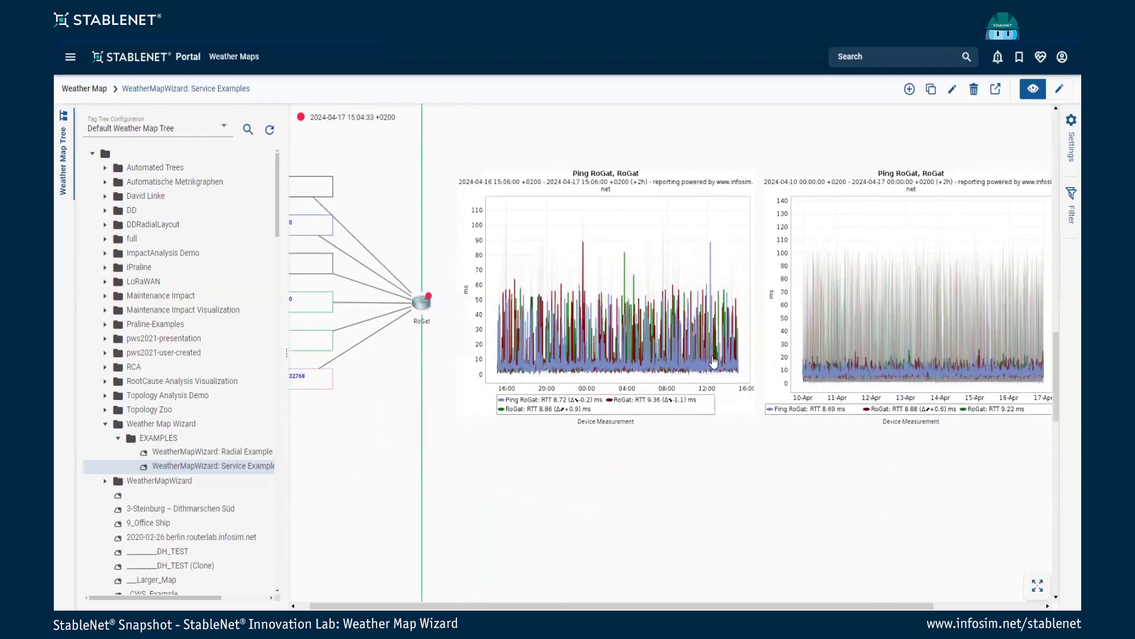
scroll(417, 299, up, 3)
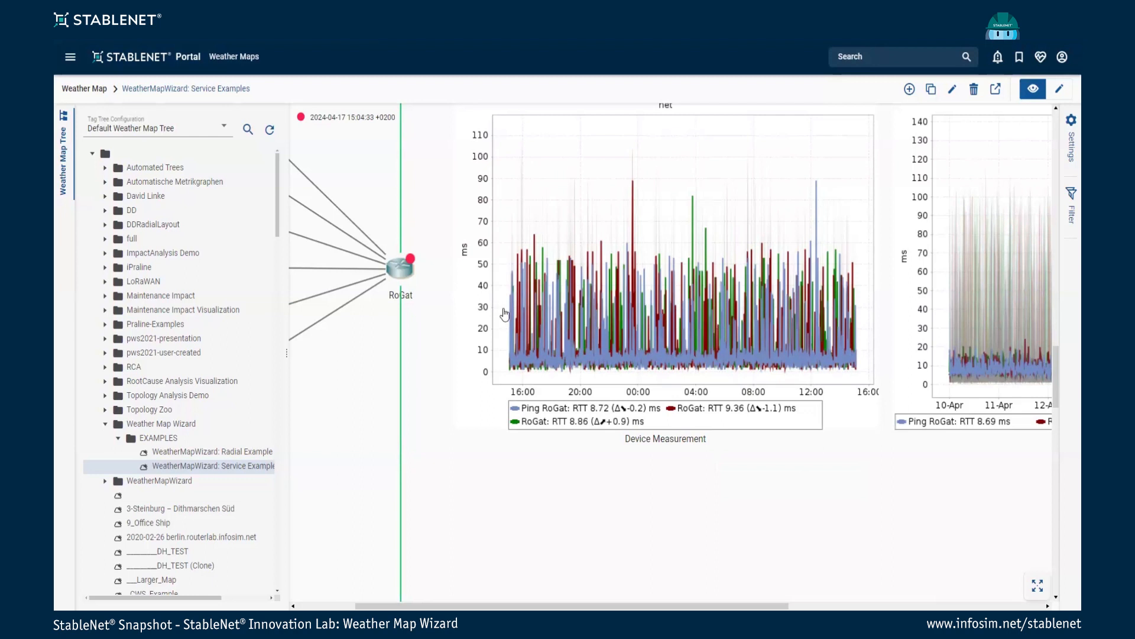
Step: Examine the RoGat xe-0/0/17 interface charts and the sw-warsaw PING charts at the end of the service path
scroll(545, 339, down, 1)
scroll(546, 339, down, 3)
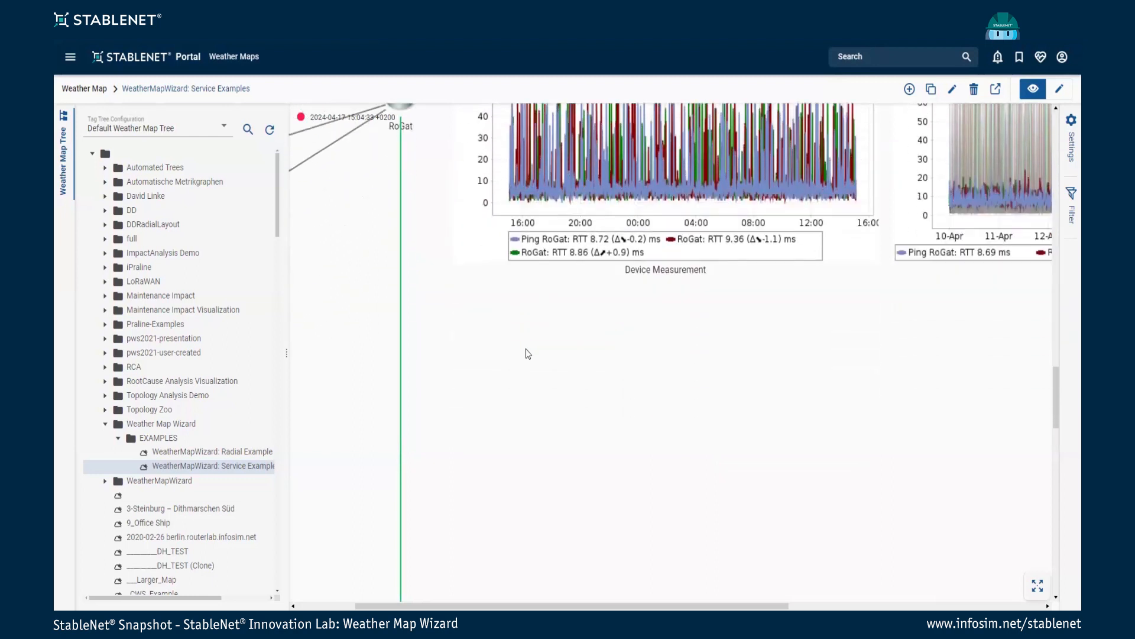
scroll(476, 386, down, 4)
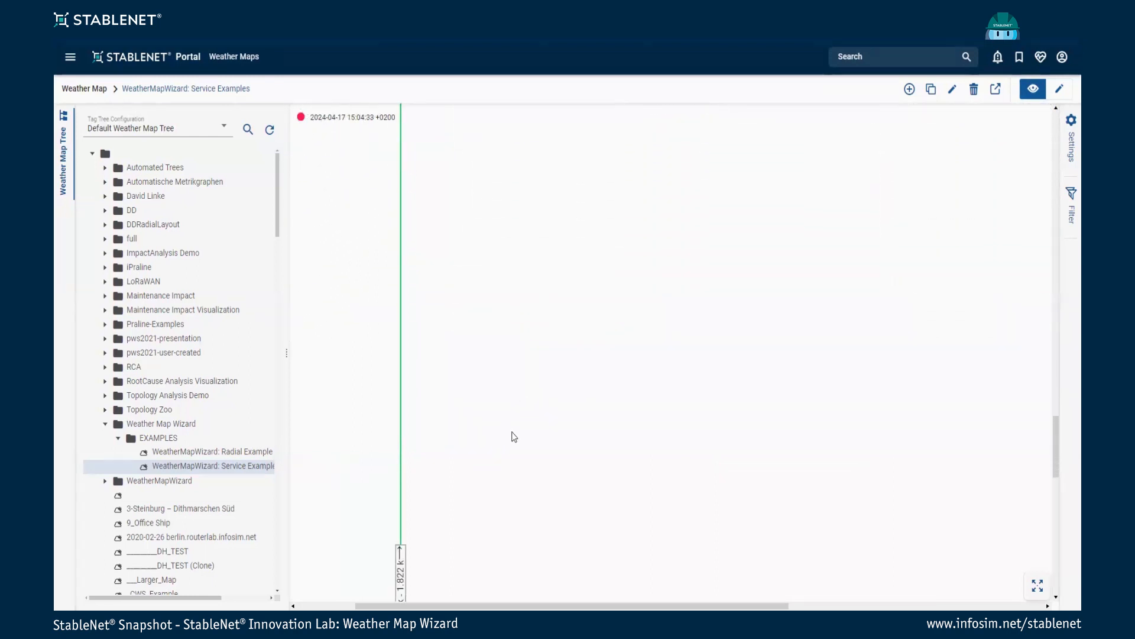
scroll(516, 450, down, 6)
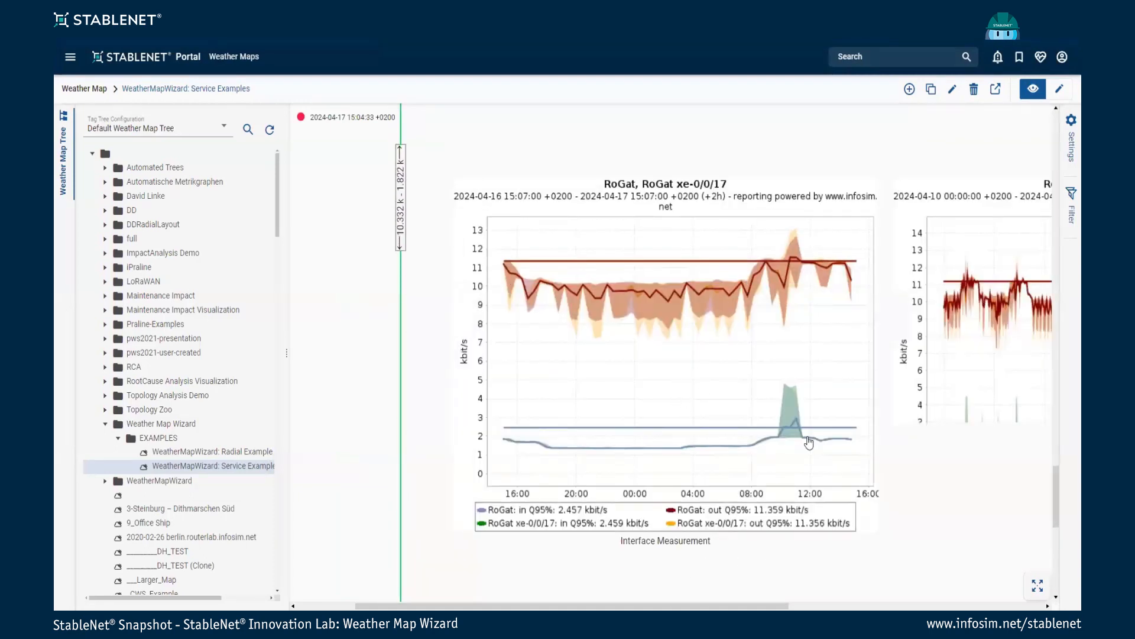
scroll(777, 337, down, 3)
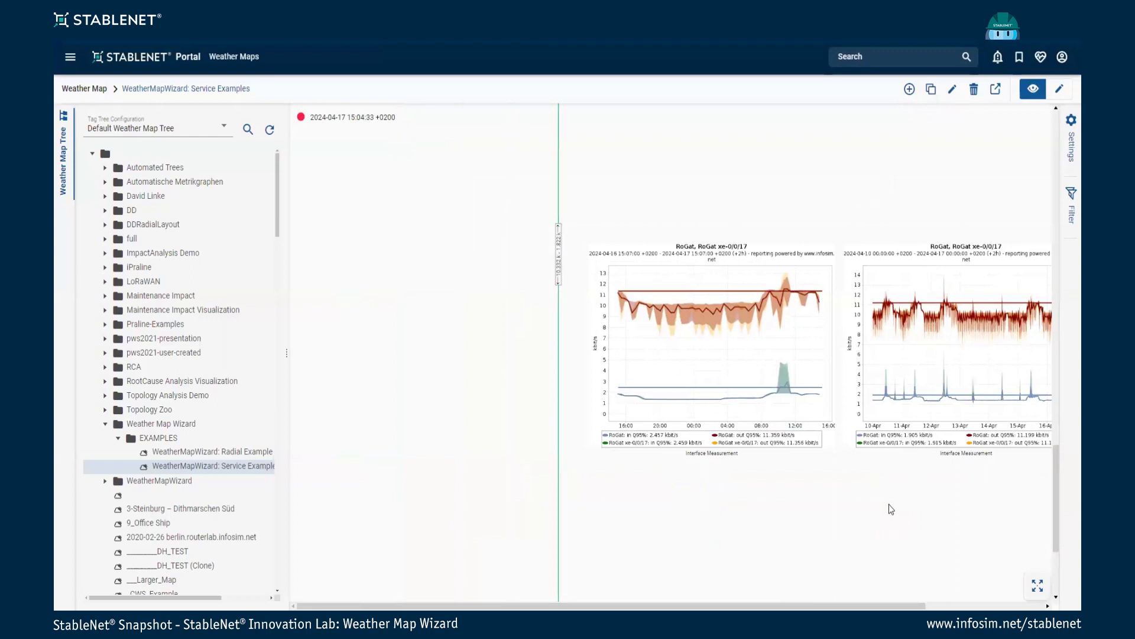
scroll(781, 390, down, 5)
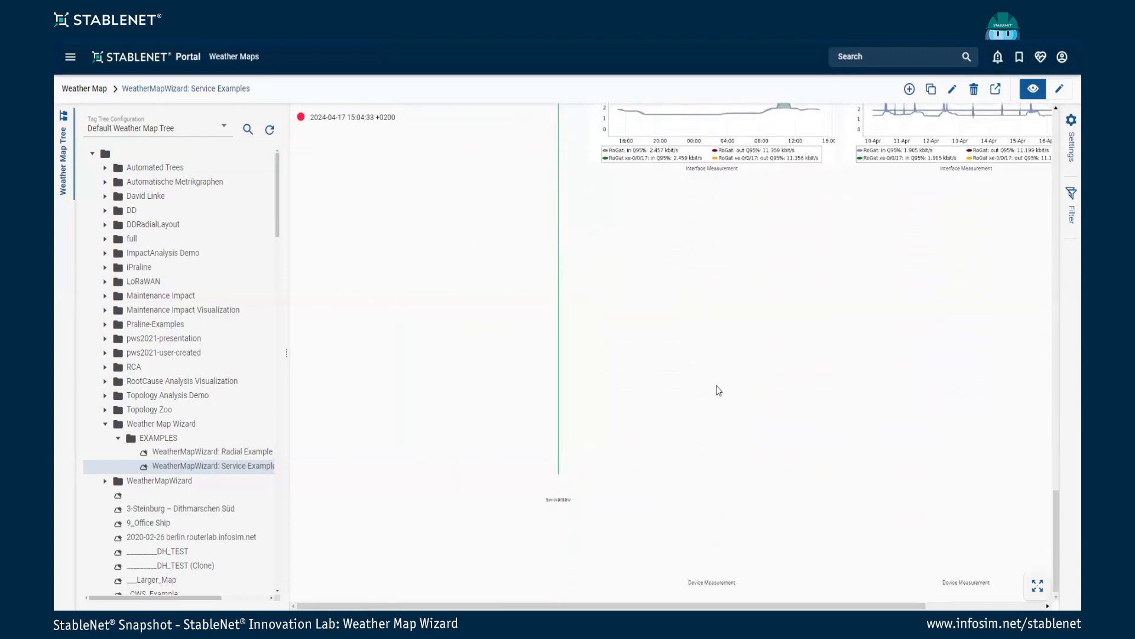
scroll(698, 402, down, 1)
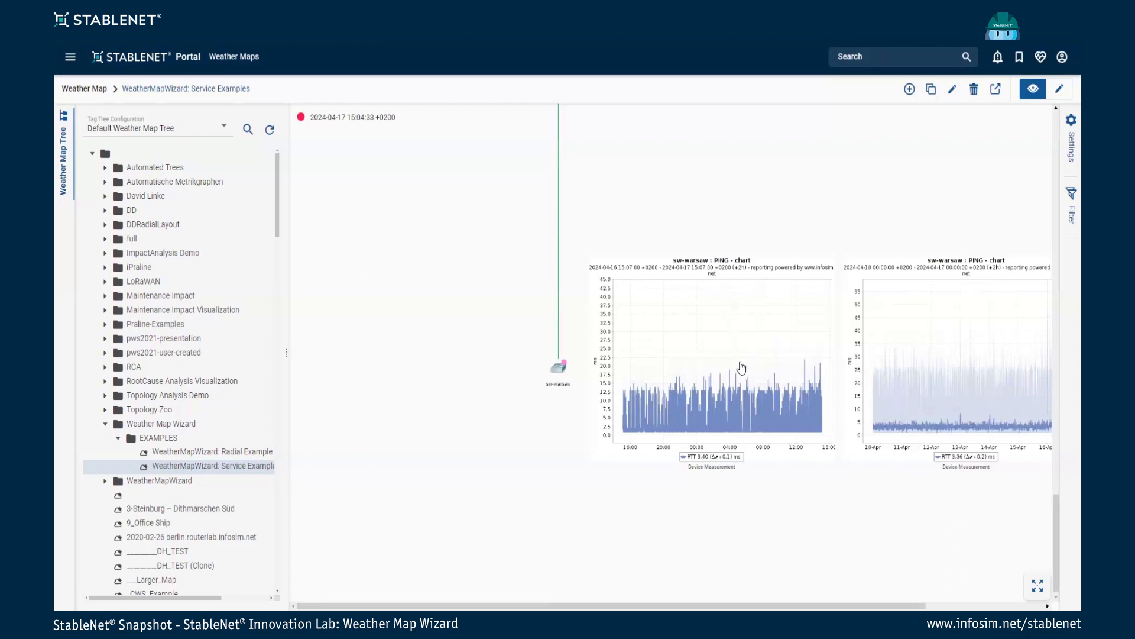
mouse_move(741, 367)
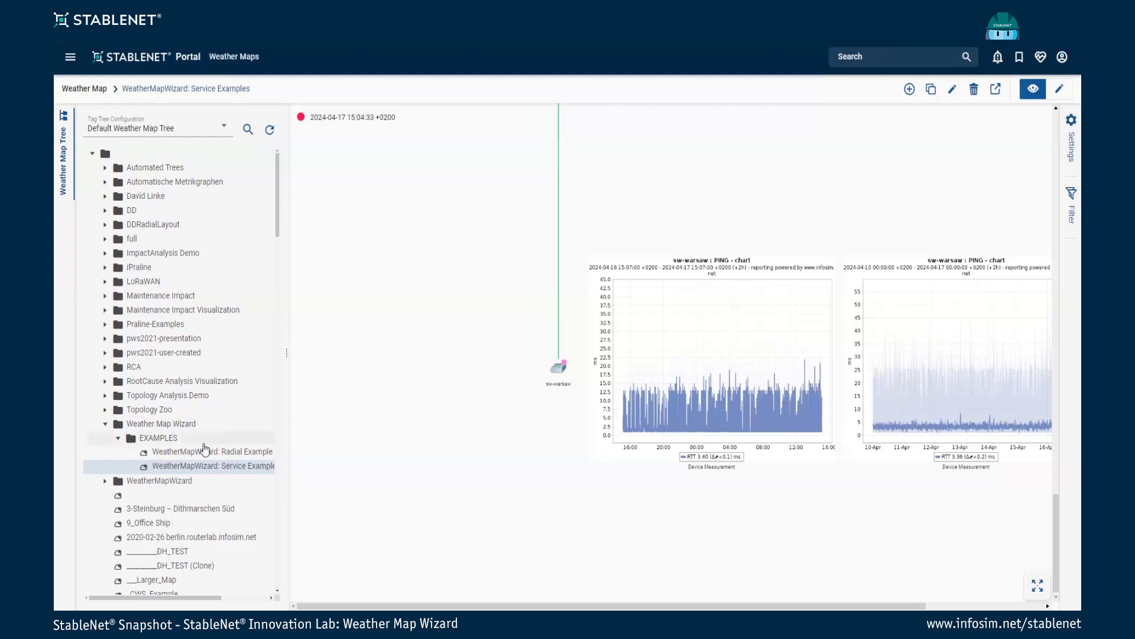
Step: Open the WeatherMapWizard: Radial Example map and examine its core and border routers
click(245, 455)
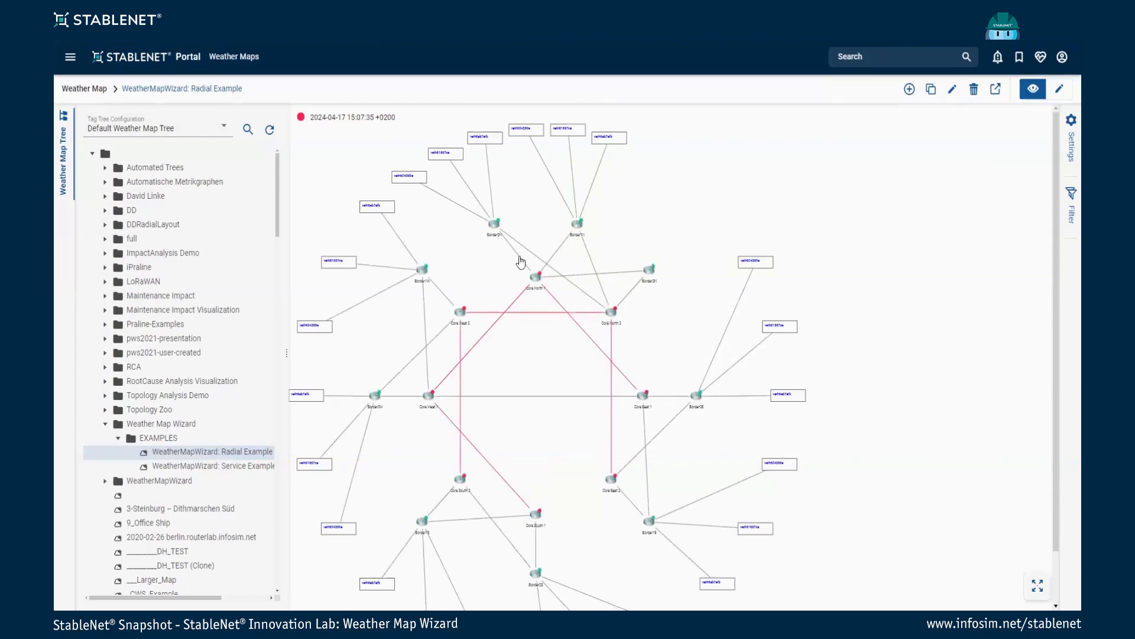
scroll(603, 272, down, 1)
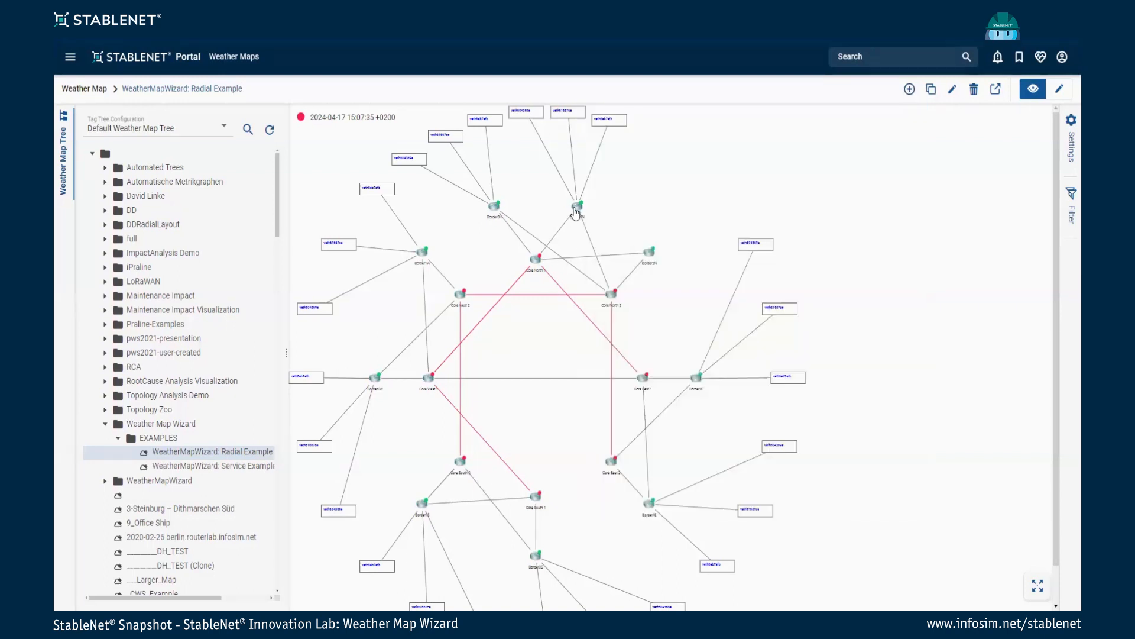
mouse_move(574, 214)
click(550, 243)
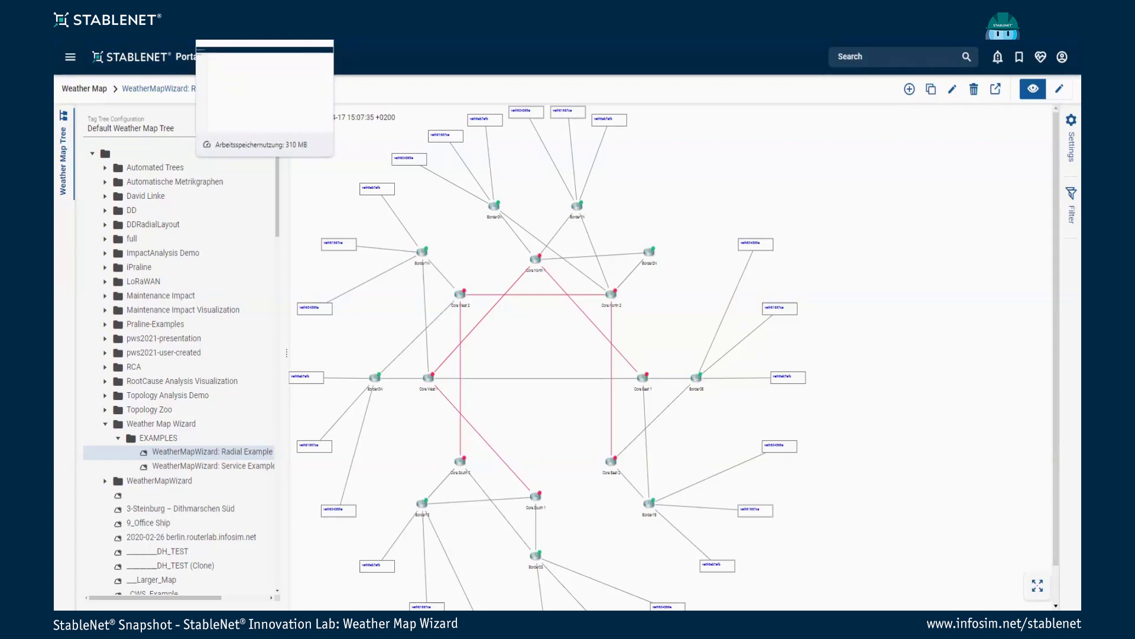
Step: Switch to the Data Science Portal, open the Weather Map Wizard and select ServiceRingLayout as the layout type
click(241, 12)
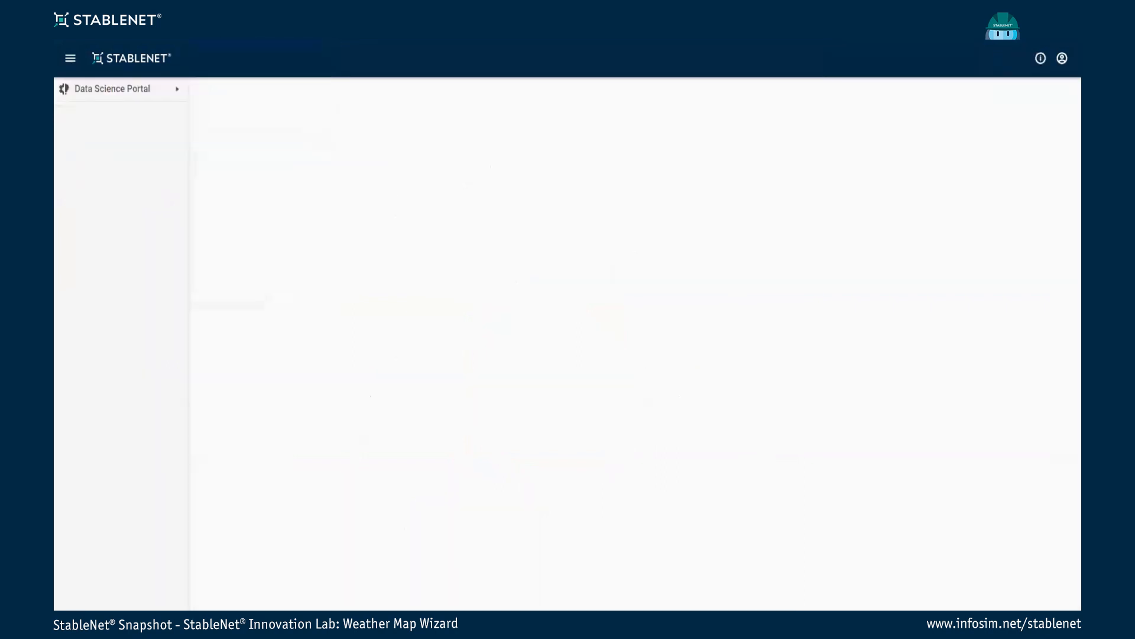
click(138, 96)
click(138, 93)
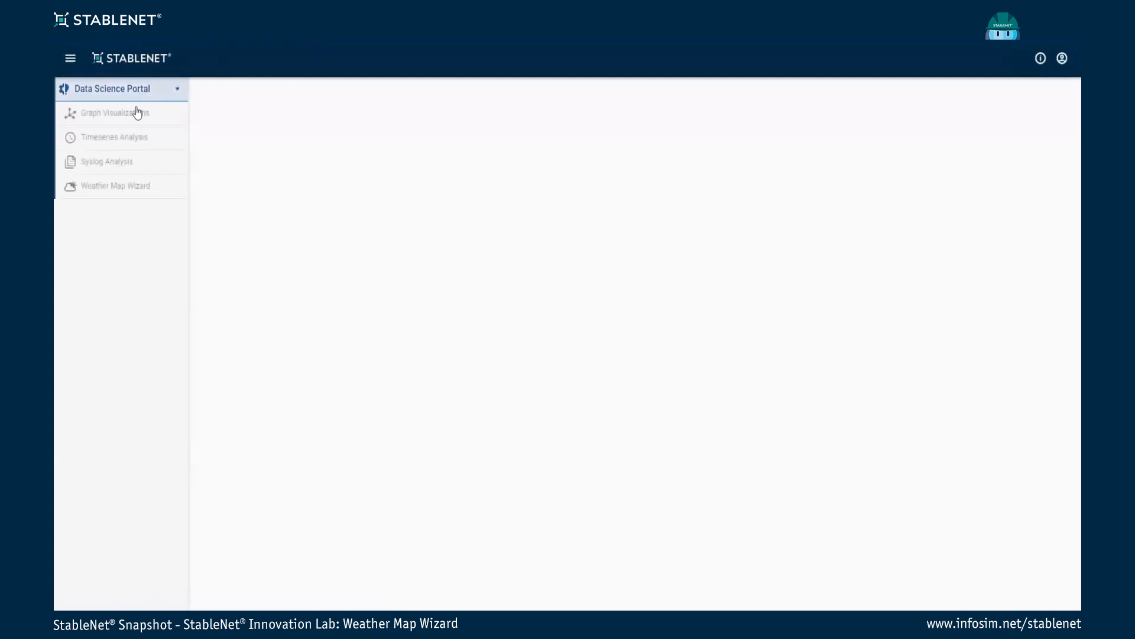
click(126, 195)
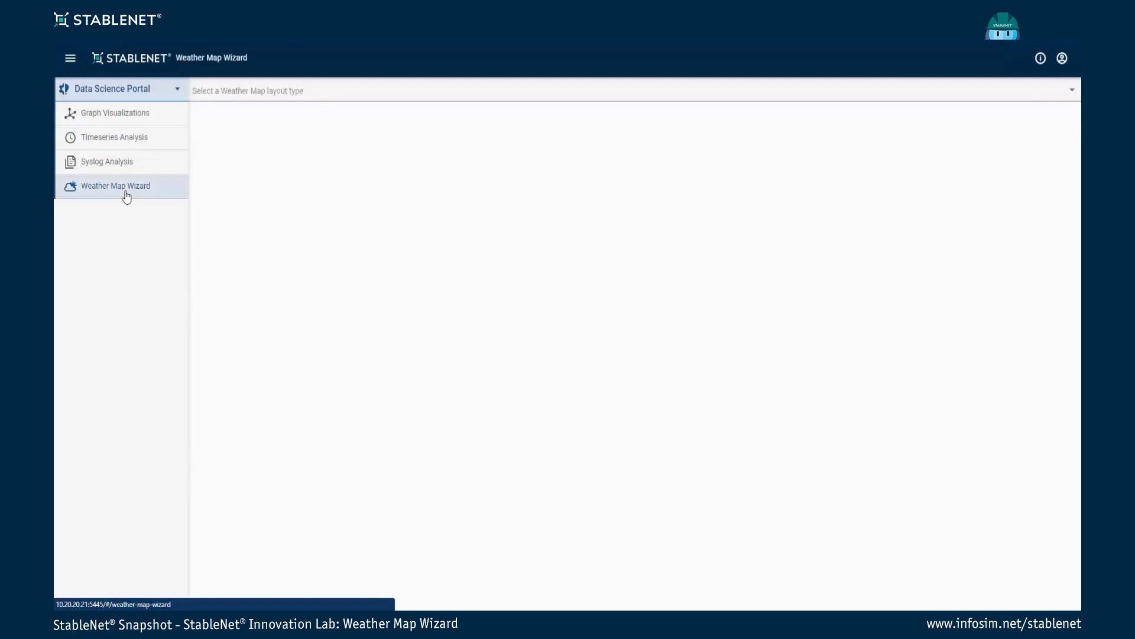
click(261, 96)
click(261, 115)
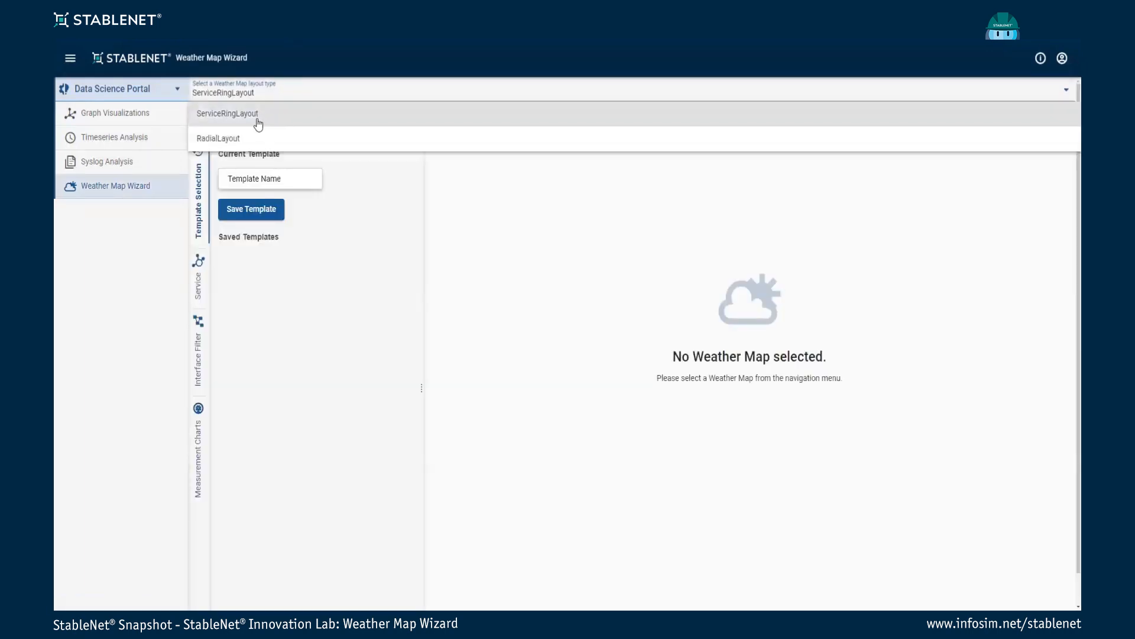
Step: Select _Test Service 1 as the service for the ring map, hide the navigation sidebar and review the generated service path
click(199, 283)
click(270, 178)
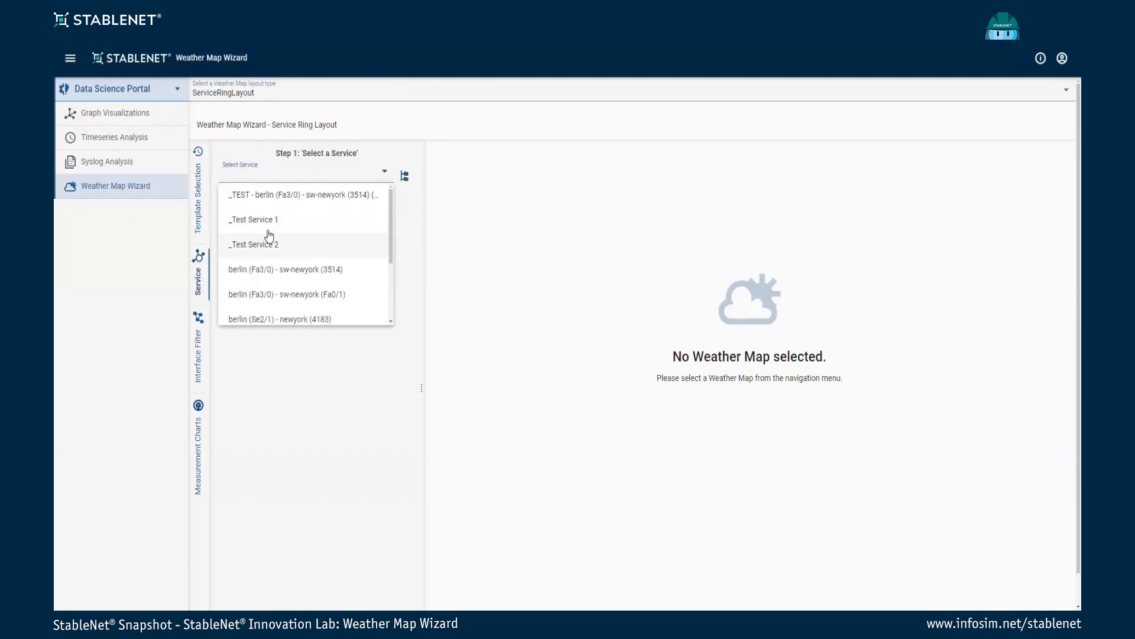
click(266, 229)
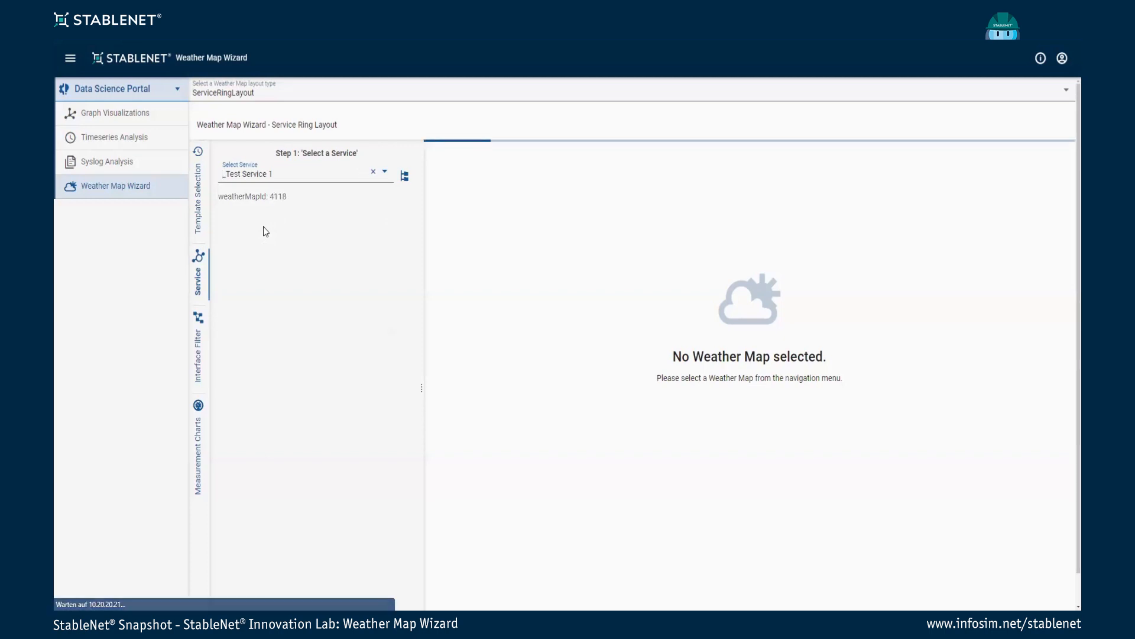
click(70, 58)
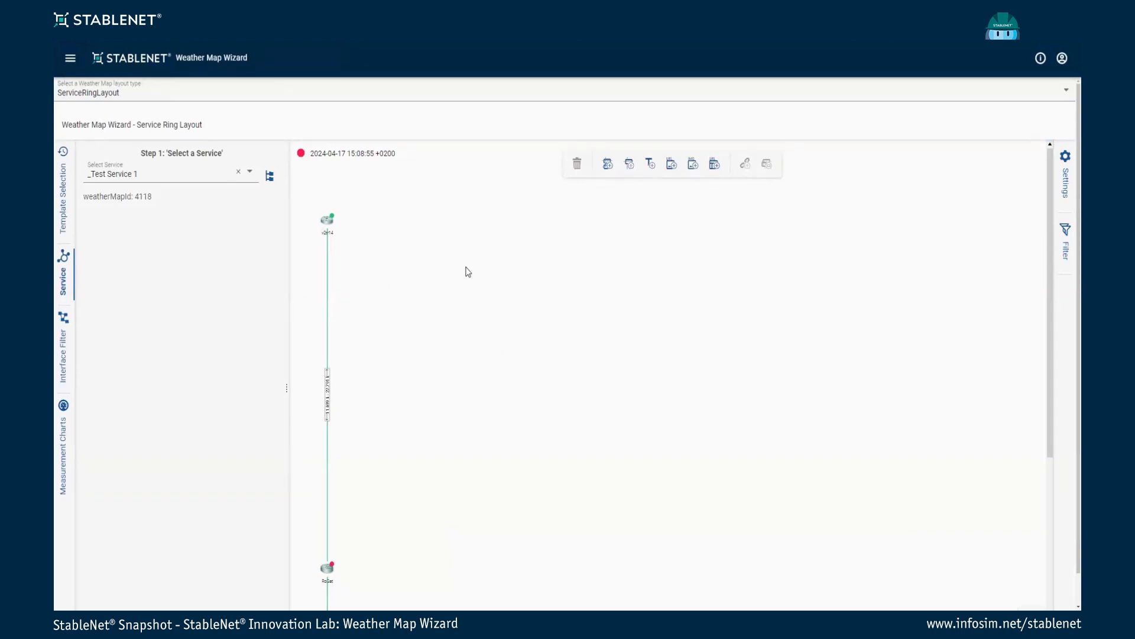
scroll(597, 361, down, 5)
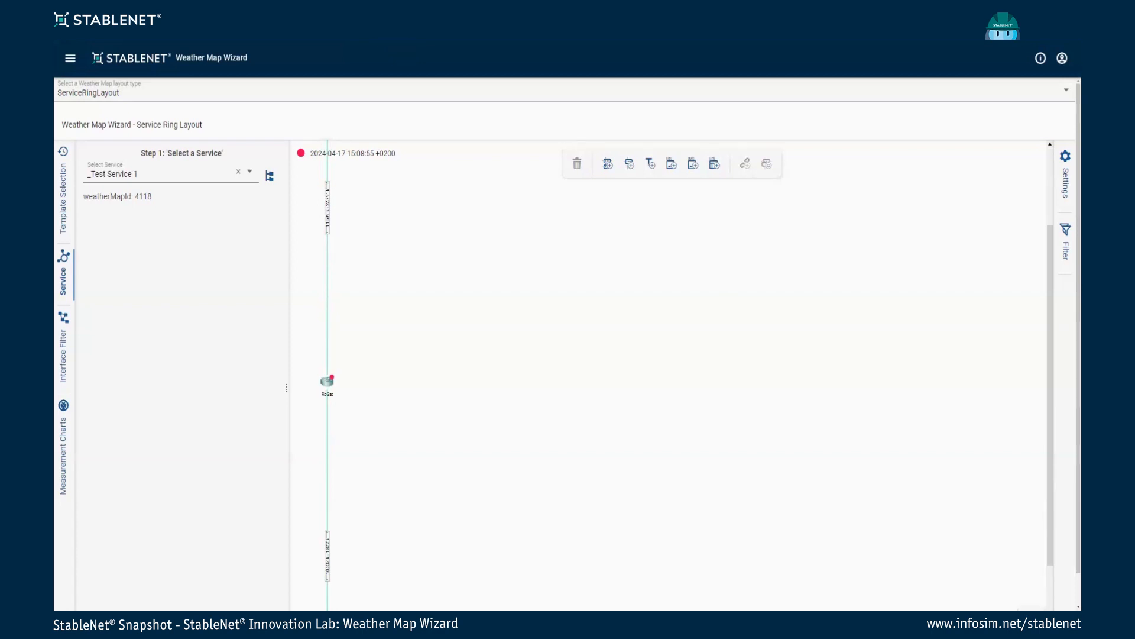
scroll(449, 295, down, 5)
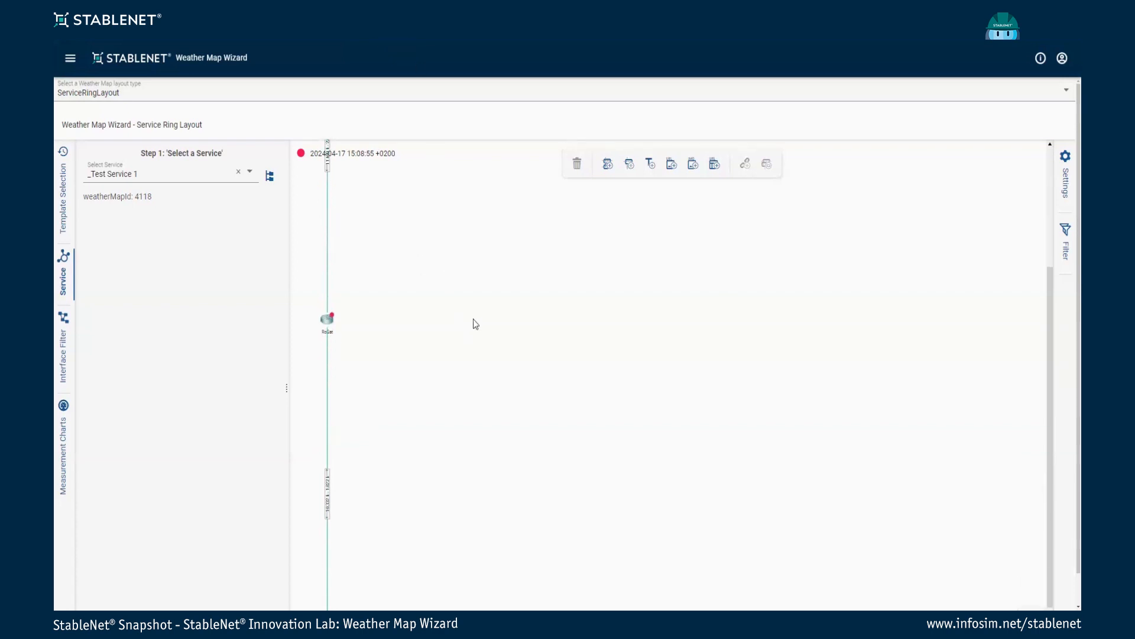
scroll(496, 370, up, 10)
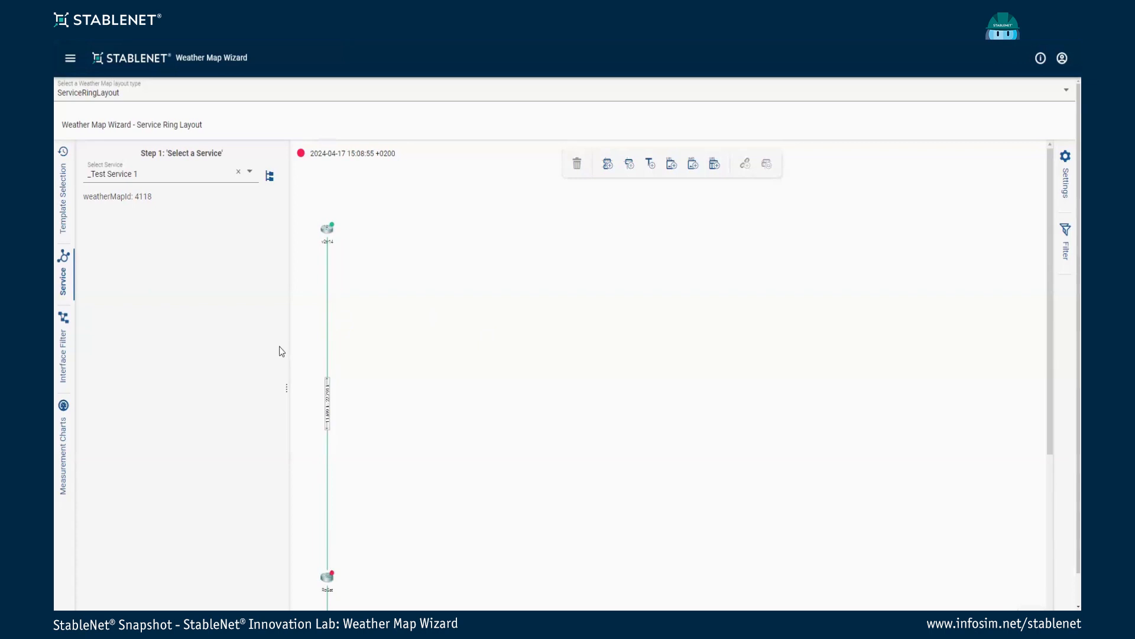
Step: Apply the Accept All Filter as the interface filter and inspect the interfaces added to the map
click(65, 360)
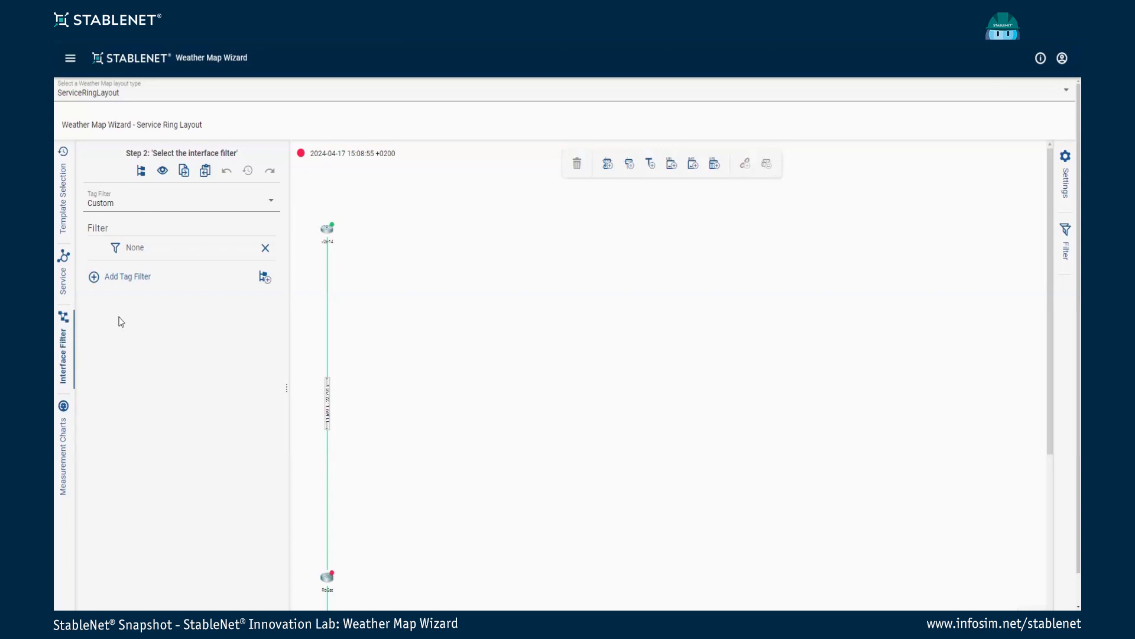
click(152, 204)
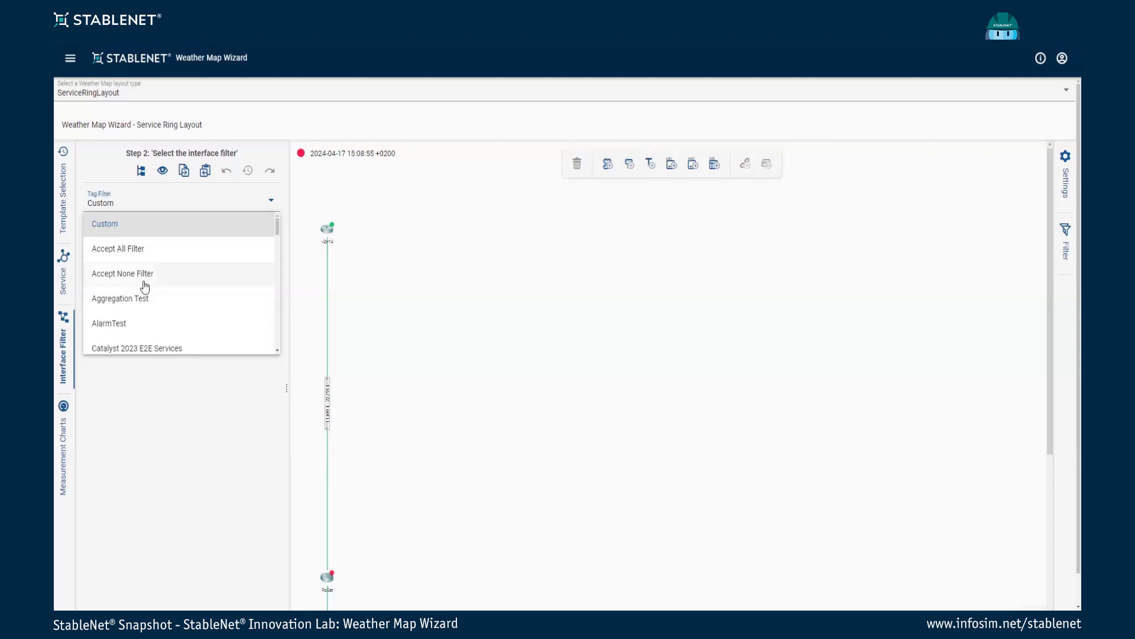
click(132, 258)
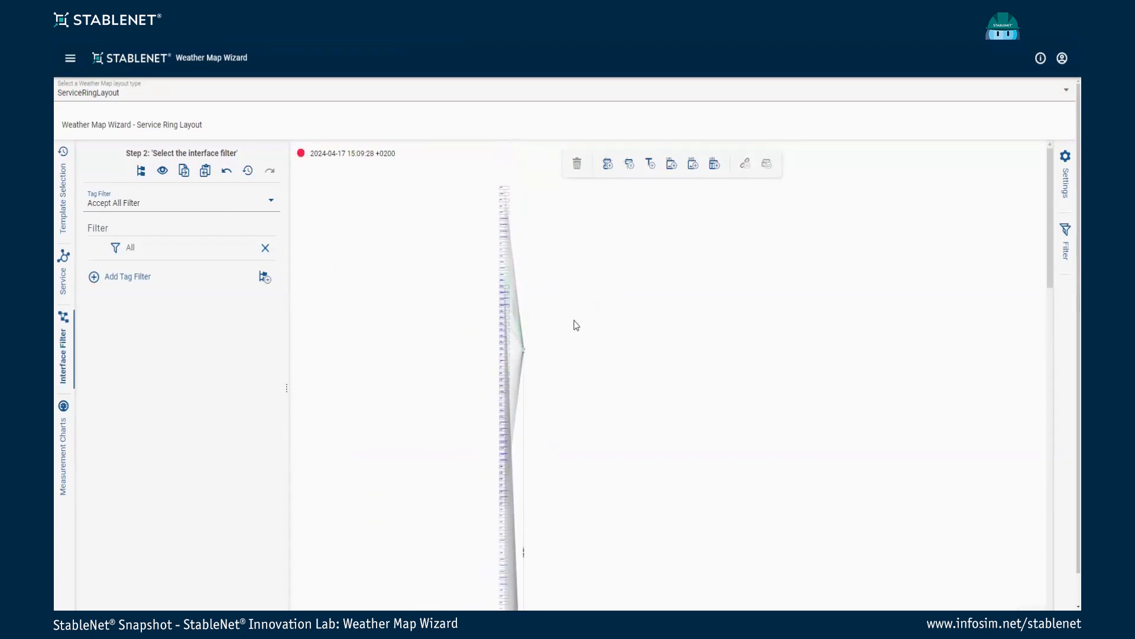
scroll(519, 302, up, 2)
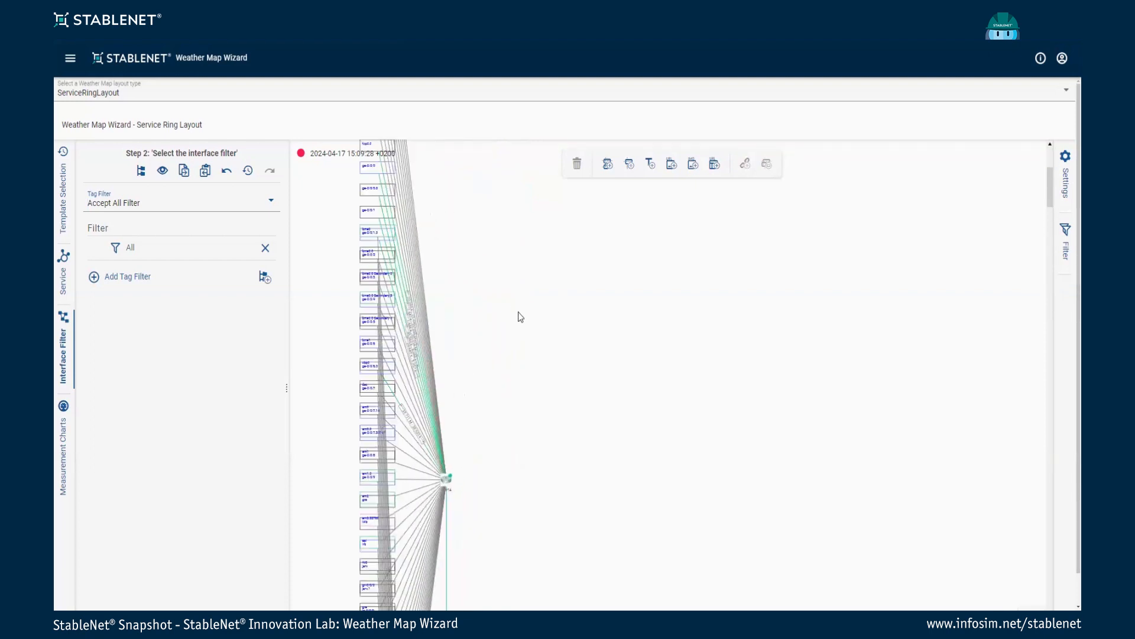
scroll(499, 328, up, 3)
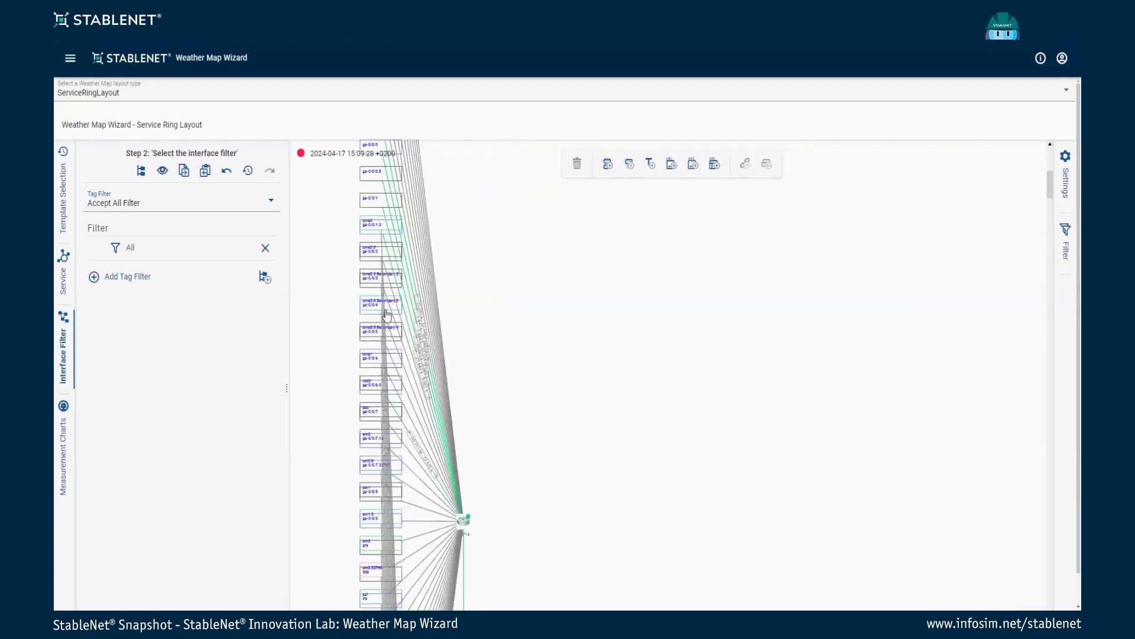
scroll(476, 327, up, 2)
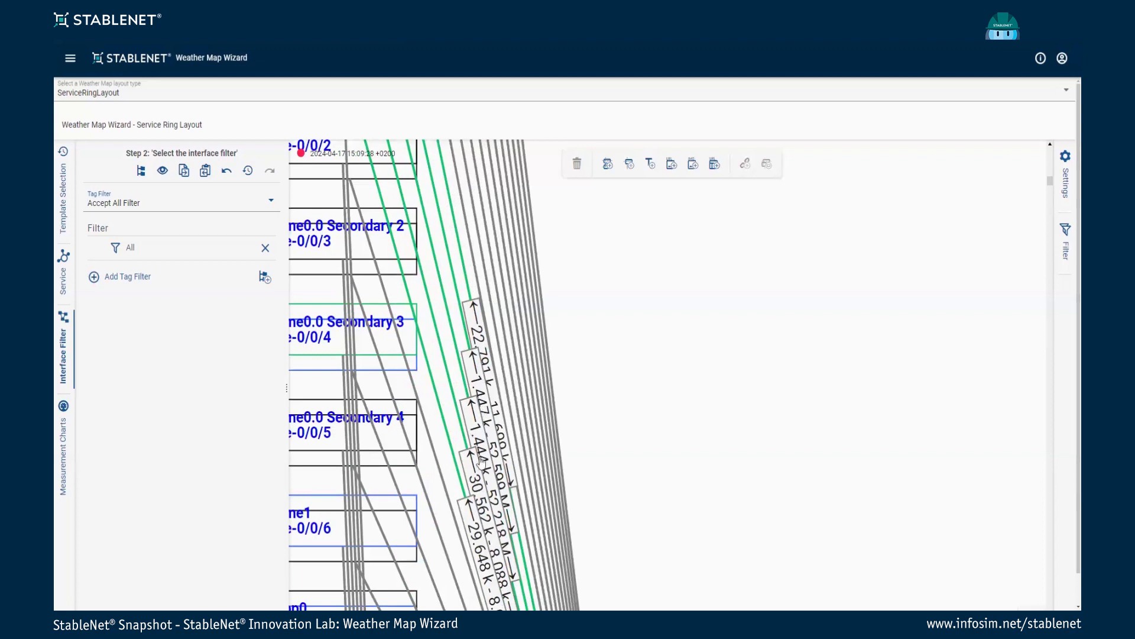
scroll(508, 343, down, 1)
scroll(507, 343, down, 5)
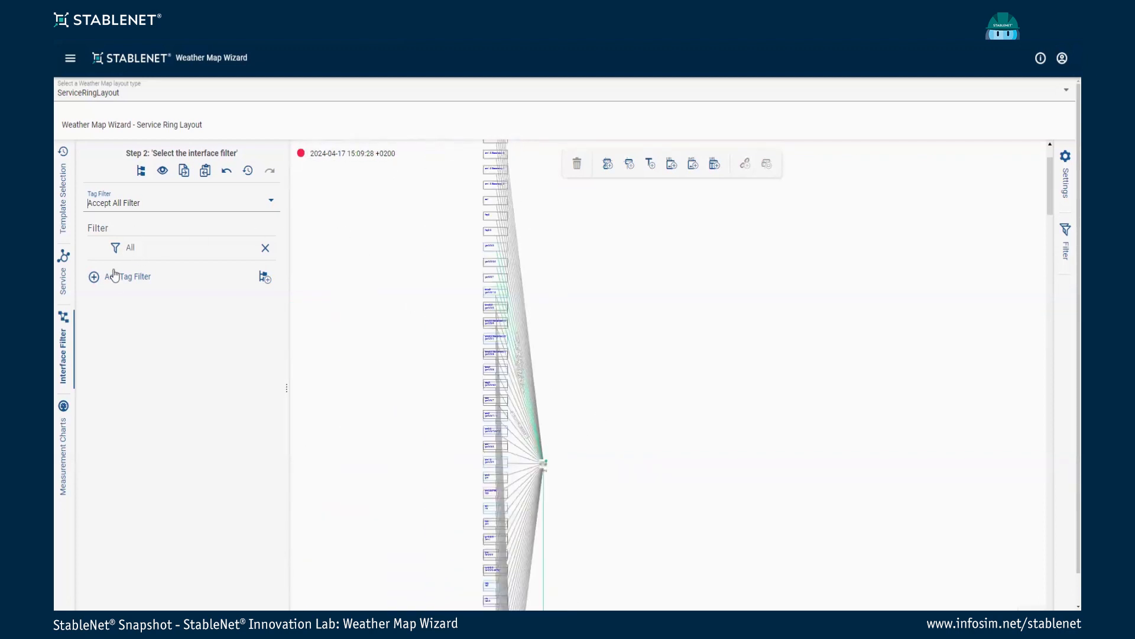
Step: Add a tag filter of type Exists on the Measurement Name category to the interface filter
click(114, 275)
click(134, 187)
text(Exist)
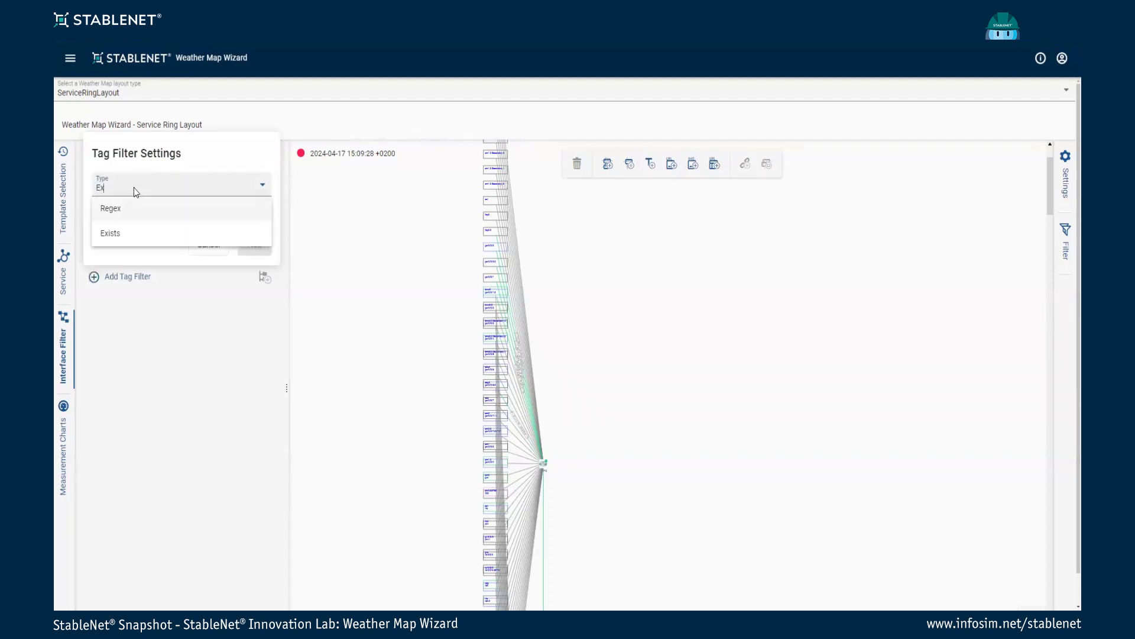
click(139, 208)
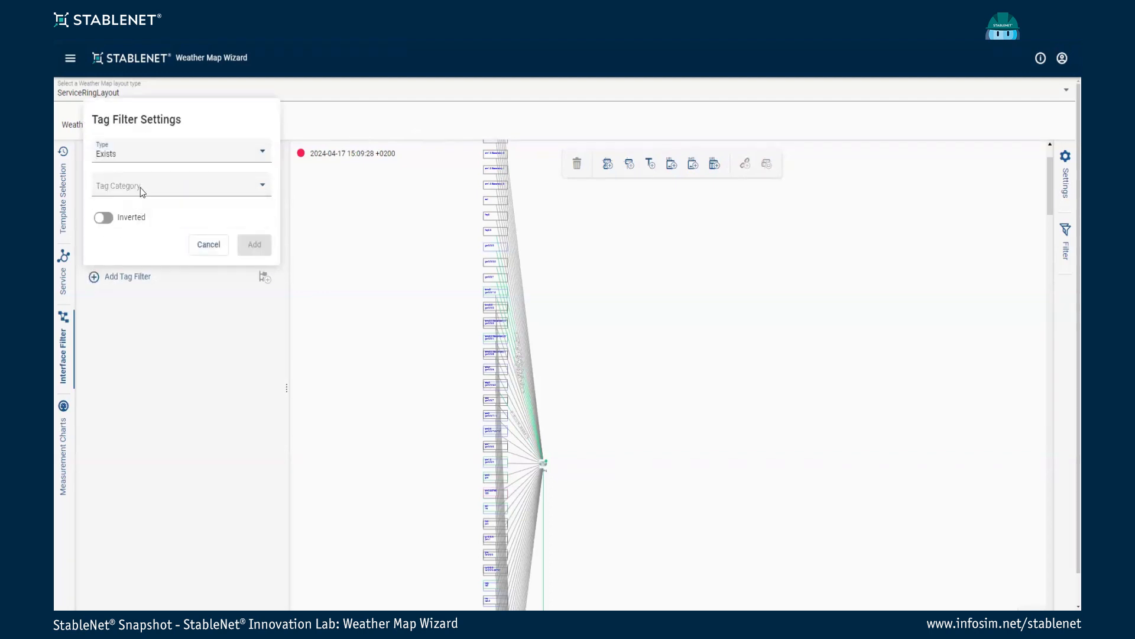
click(142, 188)
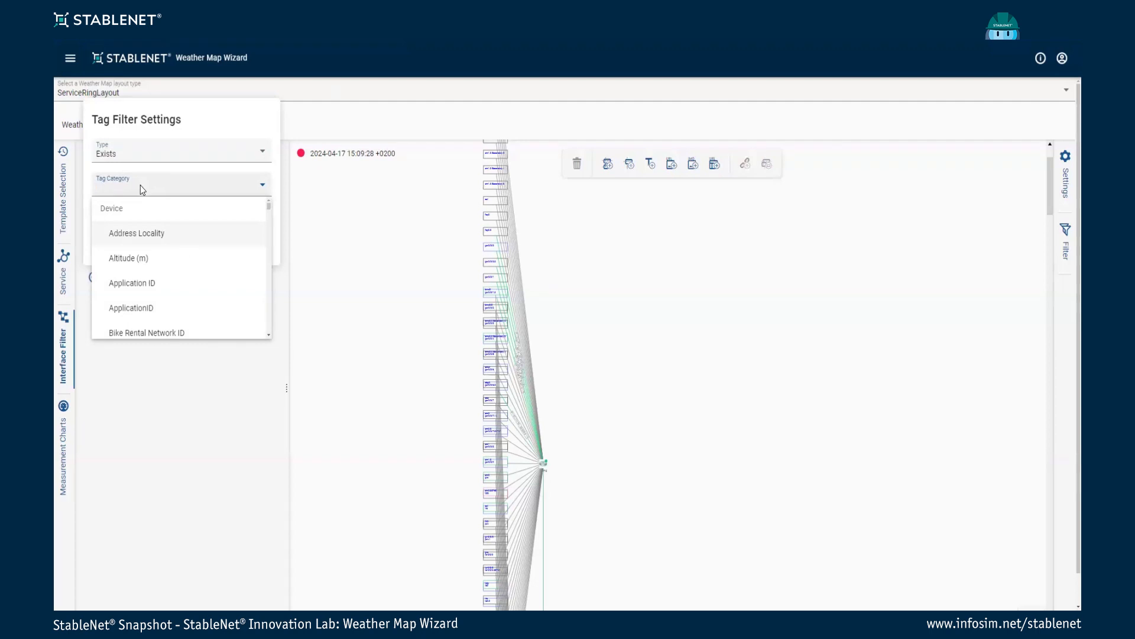
text(measurement name)
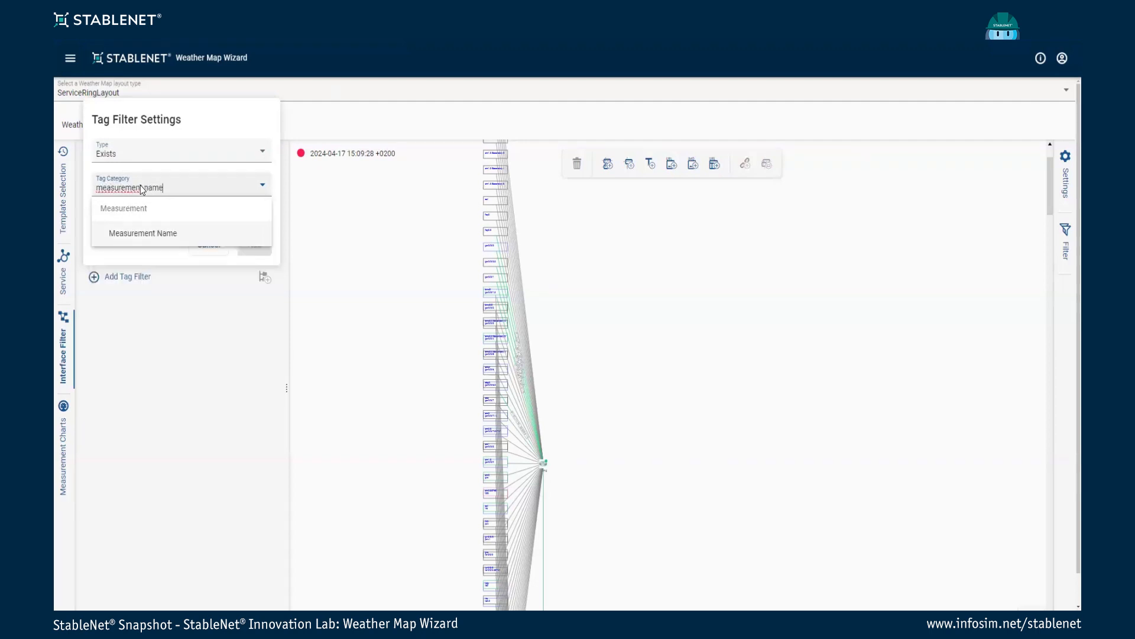
click(153, 234)
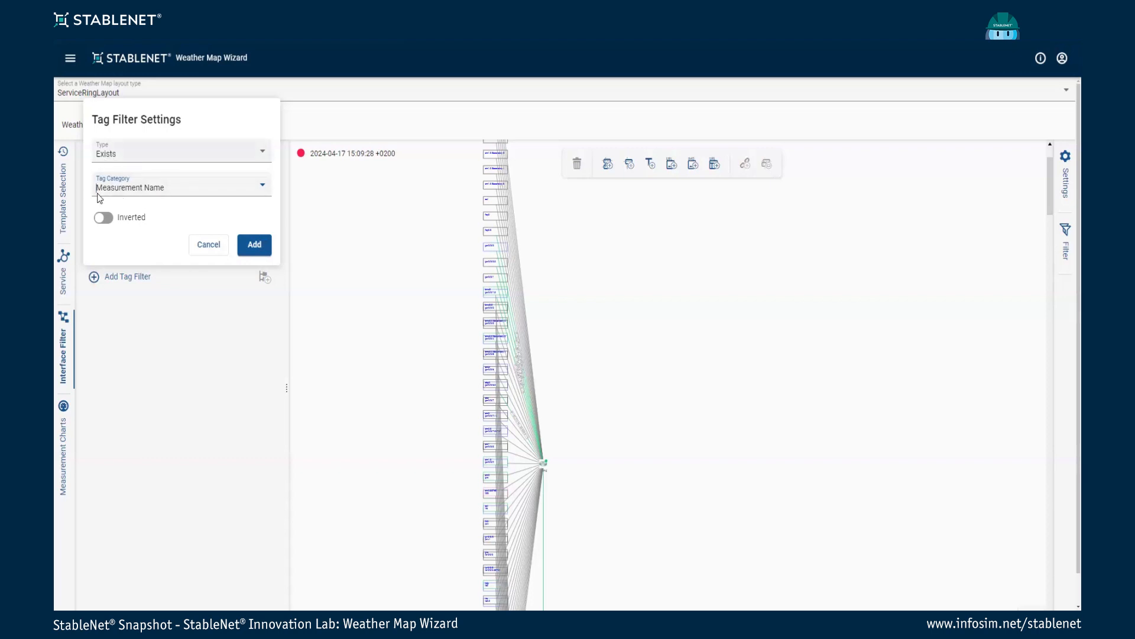
click(252, 245)
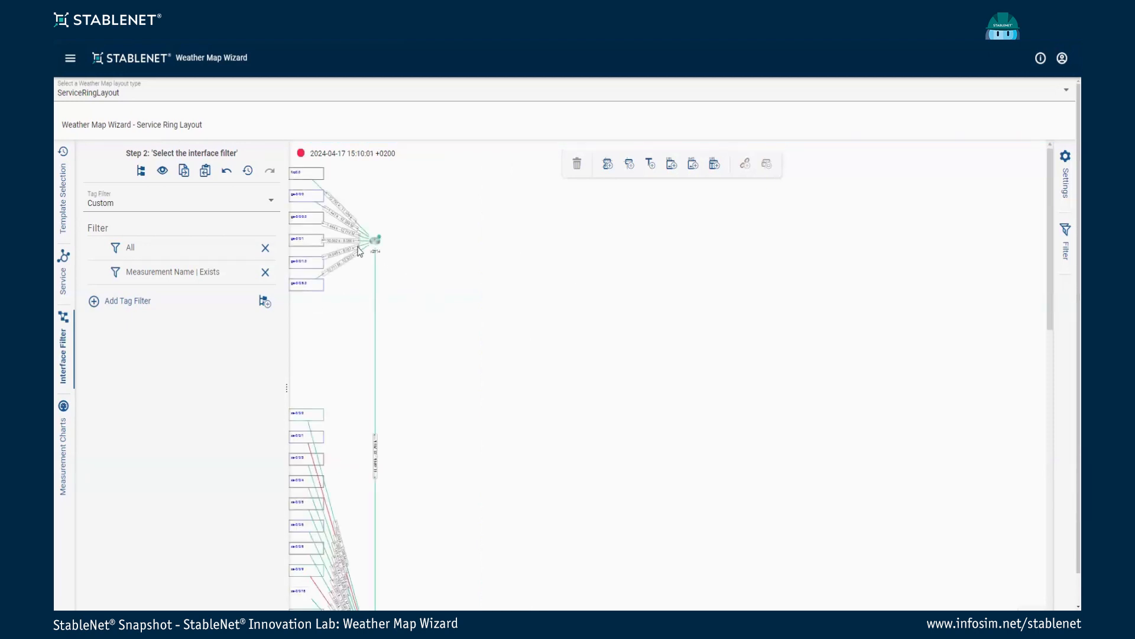
Step: Examine the filtered interfaces and their traffic labels on v2tr14, RoGat and sw-warsaw along the service path
drag(449, 319, 604, 365)
scroll(496, 263, up, 6)
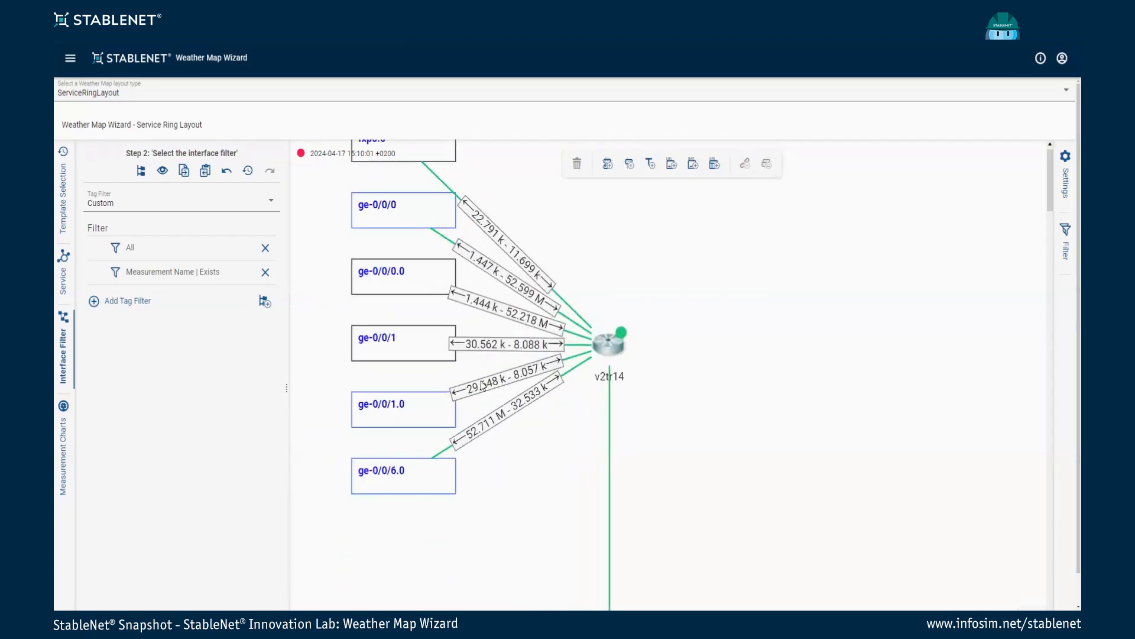
drag(507, 241, 505, 283)
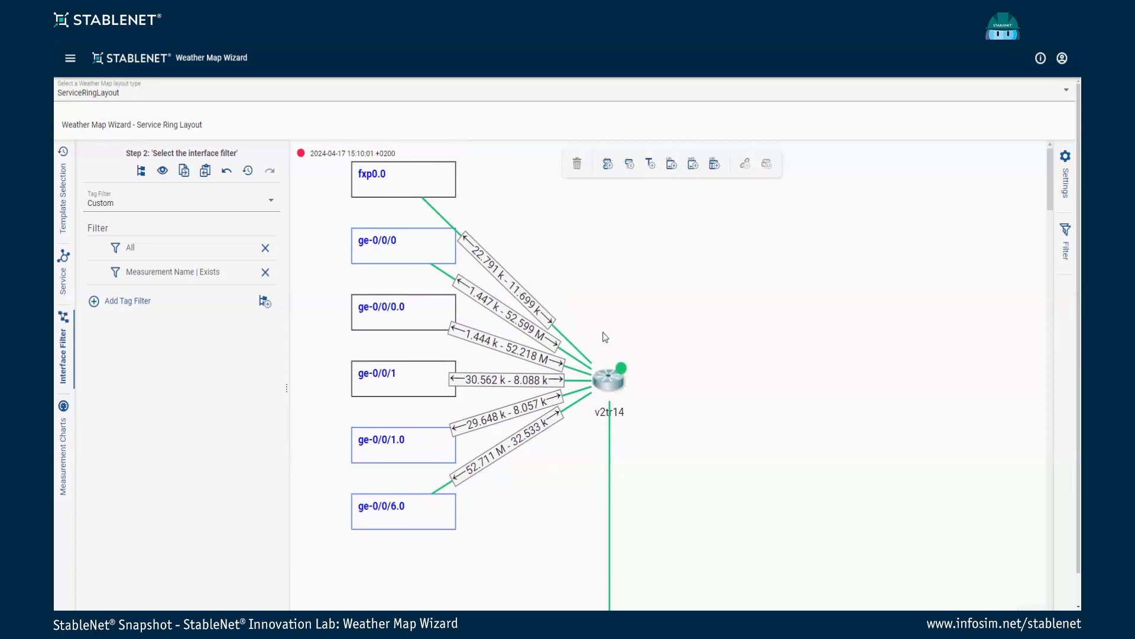
scroll(630, 368, down, 4)
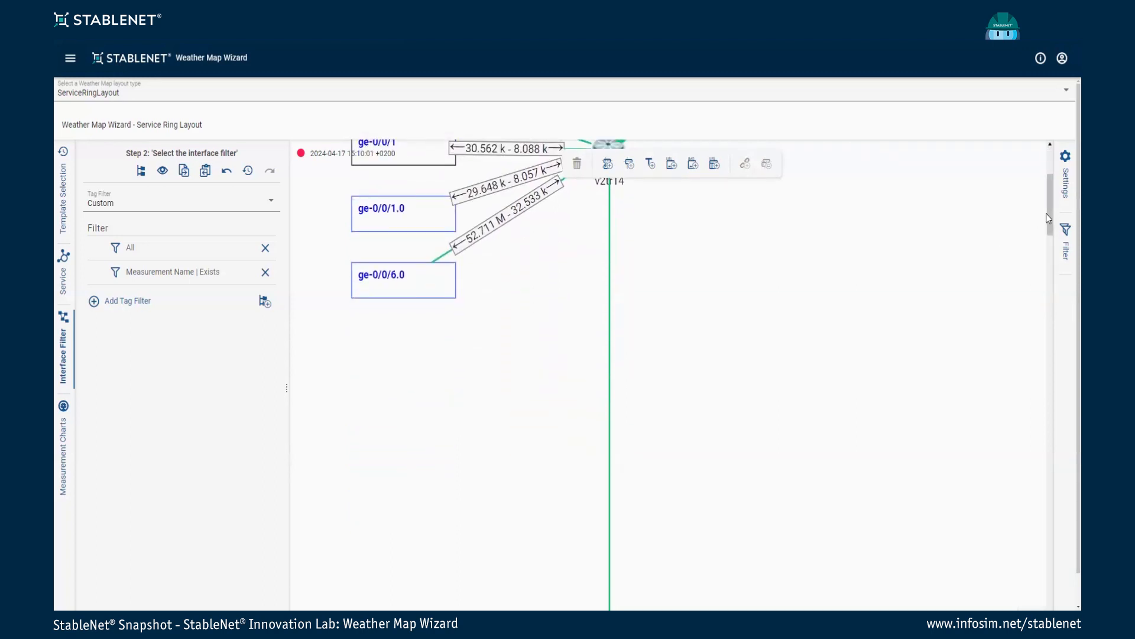
drag(1045, 214, 1025, 362)
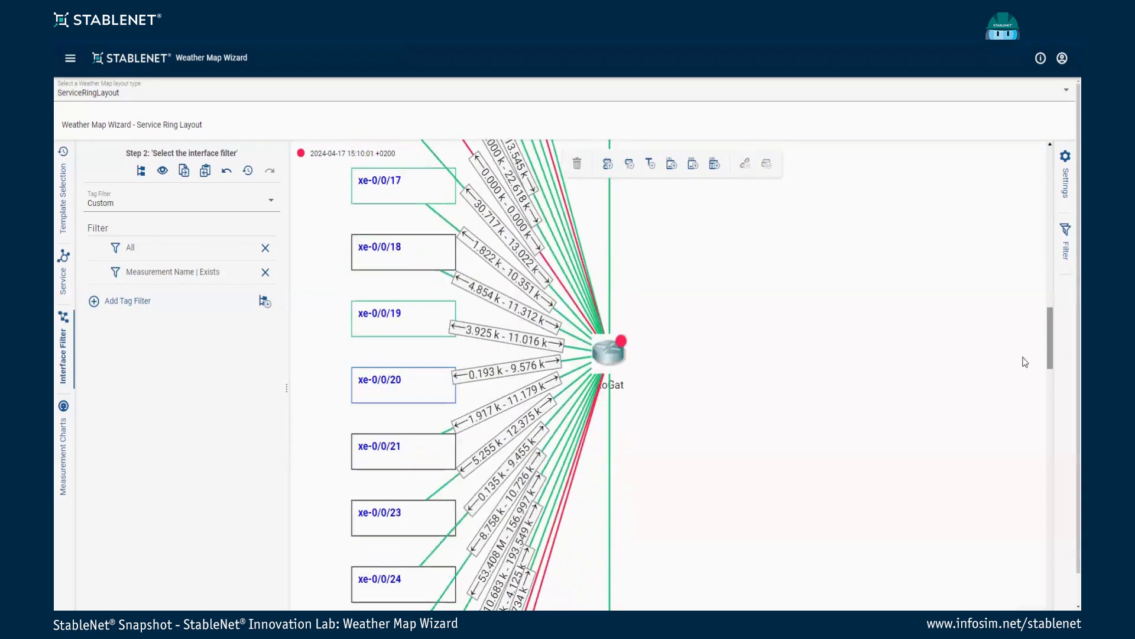
scroll(473, 482, down, 2)
scroll(526, 336, down, 2)
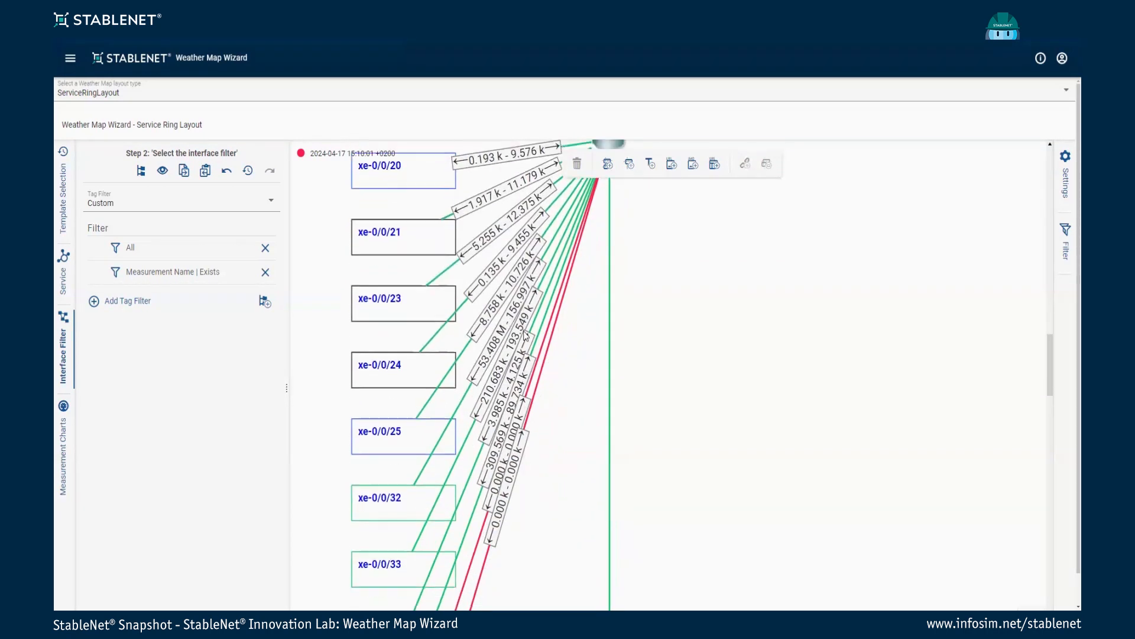
scroll(527, 338, down, 2)
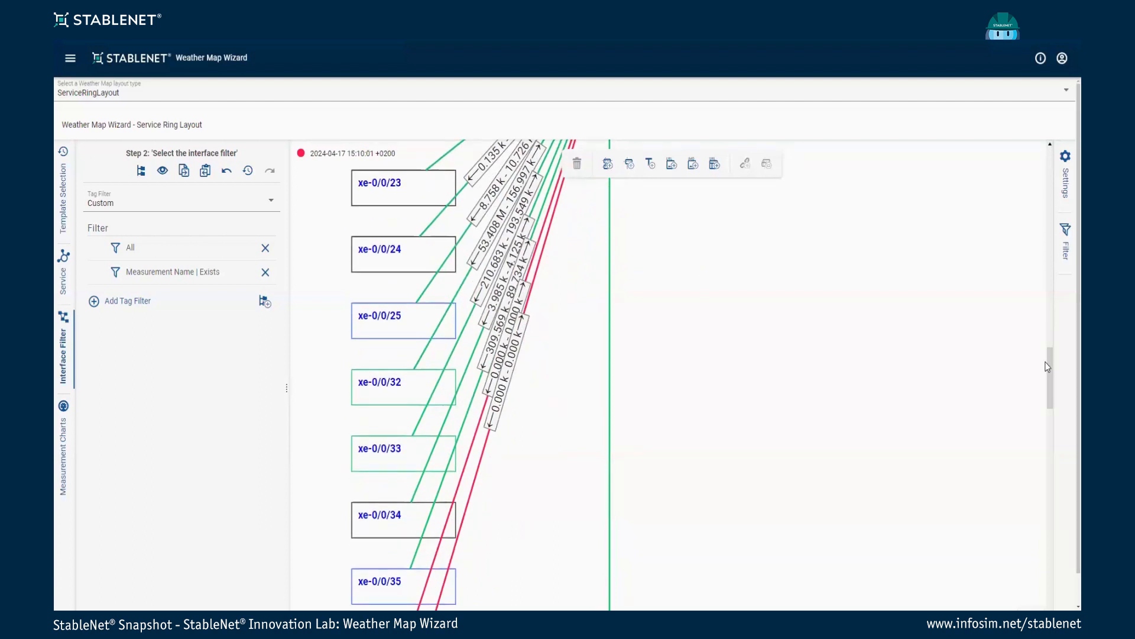
drag(1051, 383, 848, 506)
scroll(849, 507, down, 1)
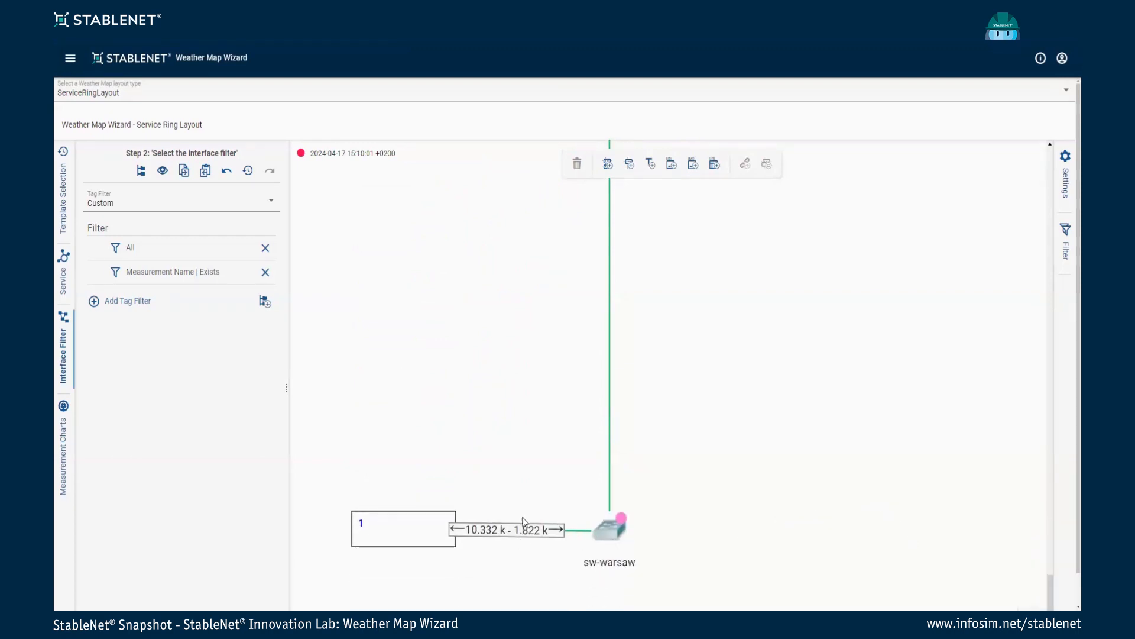
scroll(787, 298, up, 10)
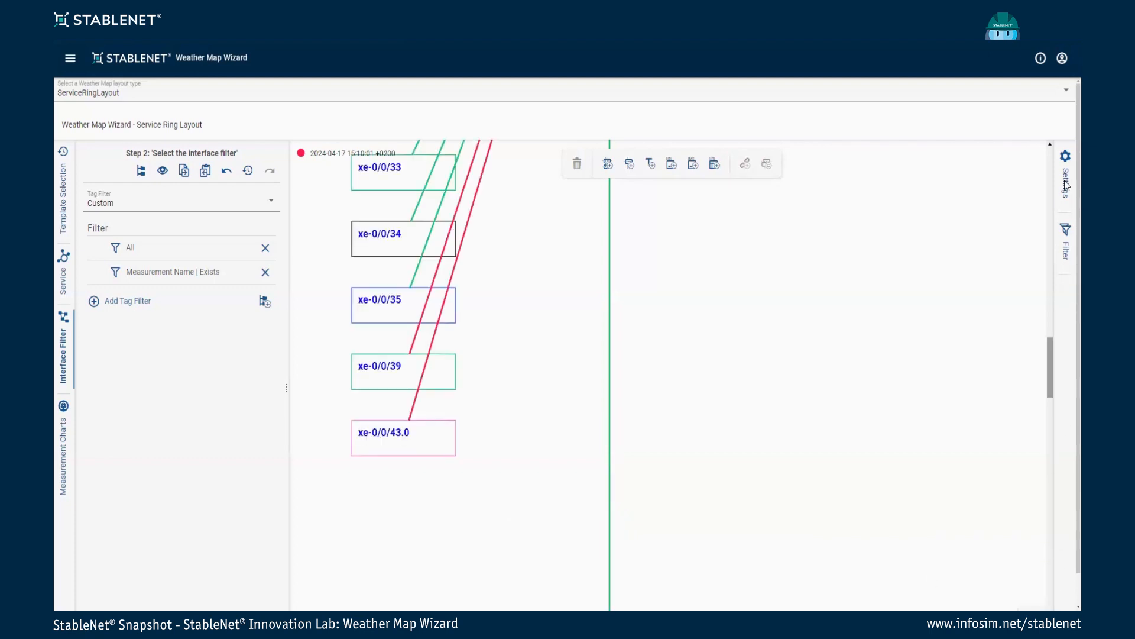
scroll(787, 298, down, 3)
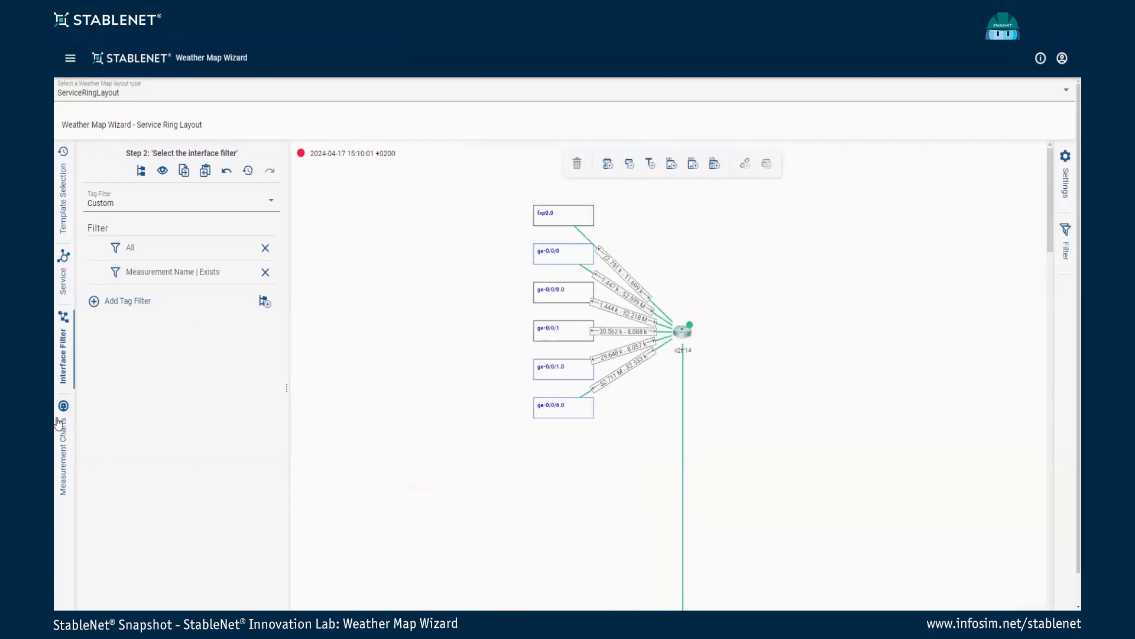
Step: Go to the measurement charts stage and add a device chart showing the v2tr14 PING - chart
click(59, 453)
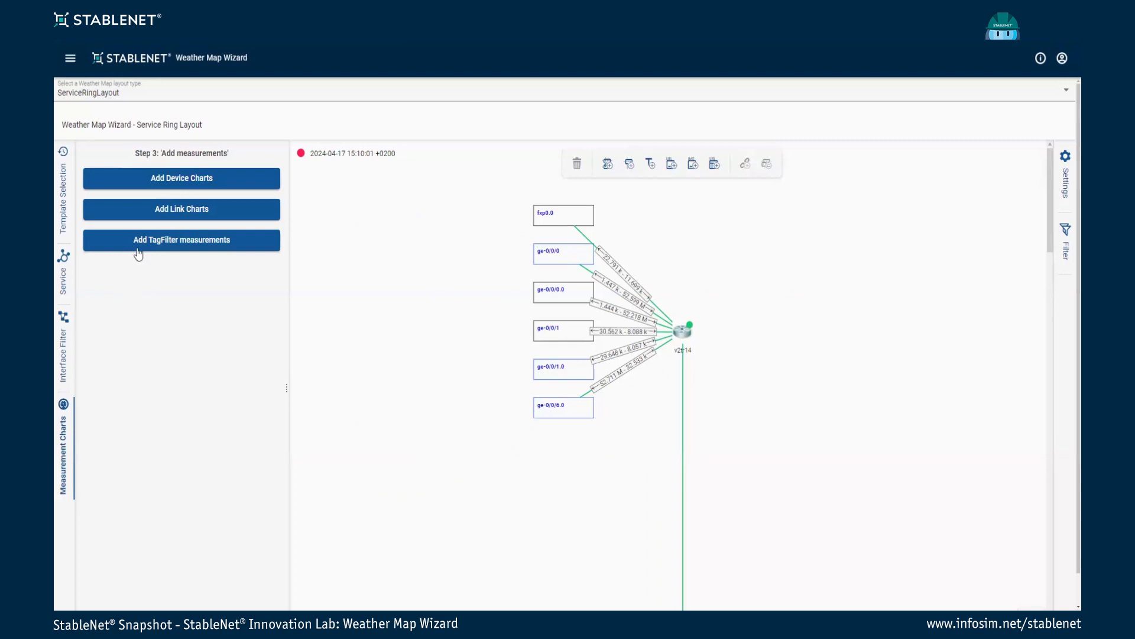
click(169, 178)
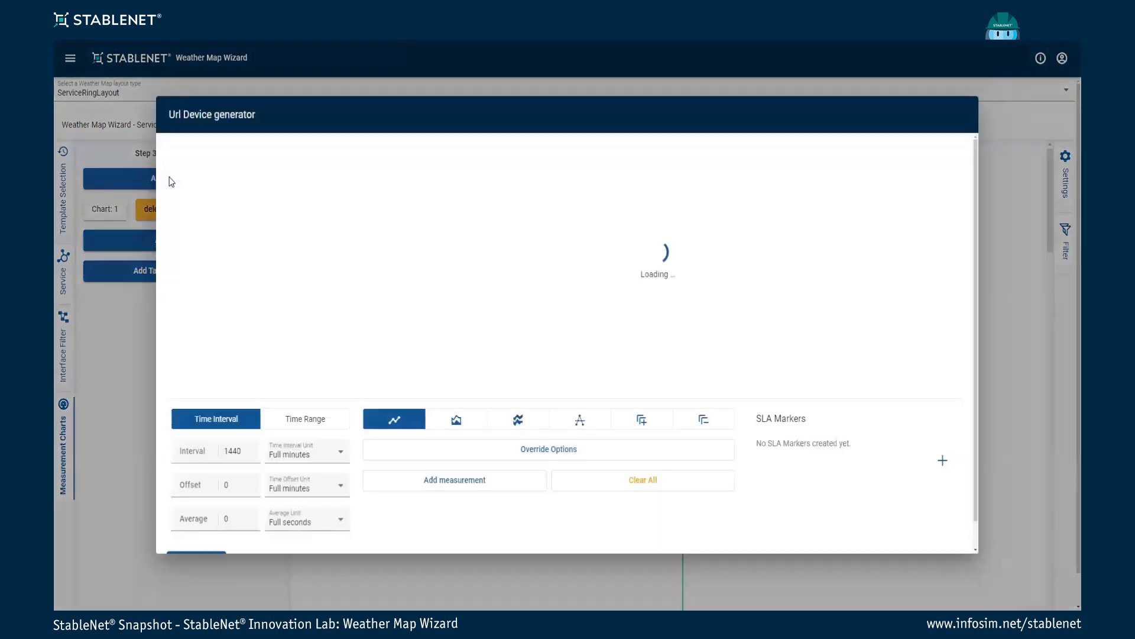
click(598, 313)
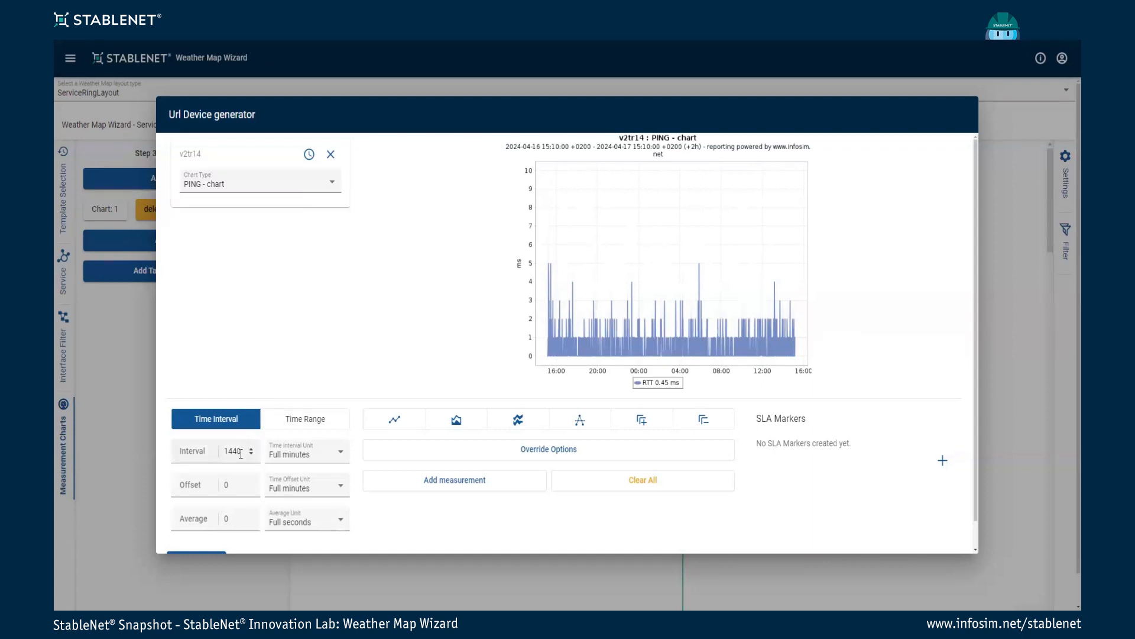
Step: Set the PING chart's time interval to 3600 full seconds and its average to 3, and close the chart generator
drag(240, 453, 224, 453)
text(13600)
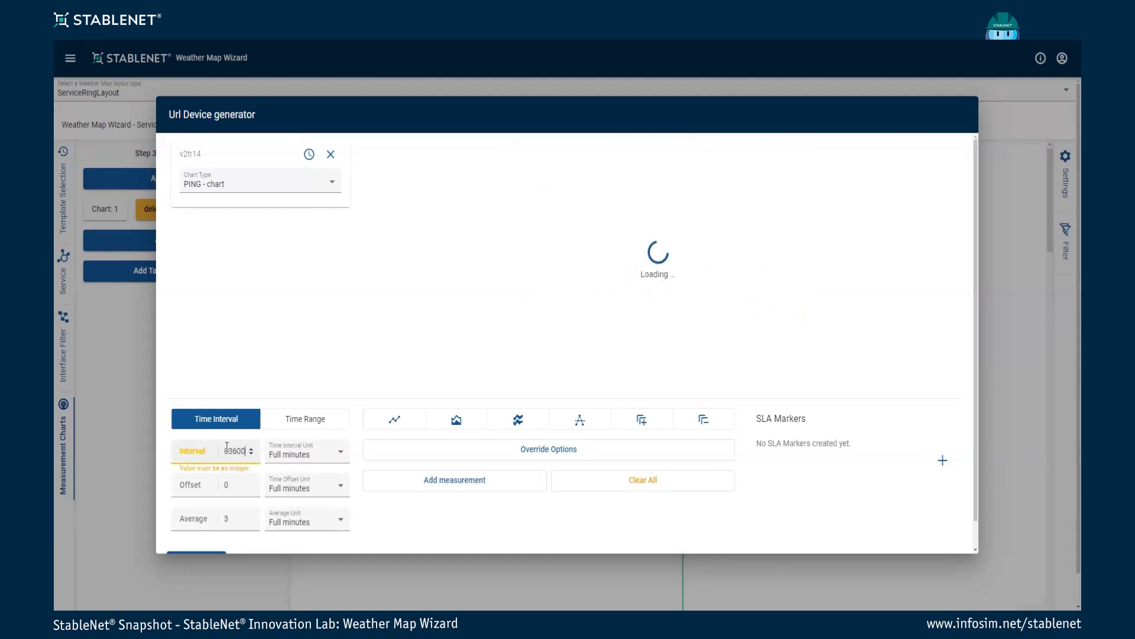
drag(225, 450, 232, 450)
key(BackSpace)
click(306, 454)
click(311, 474)
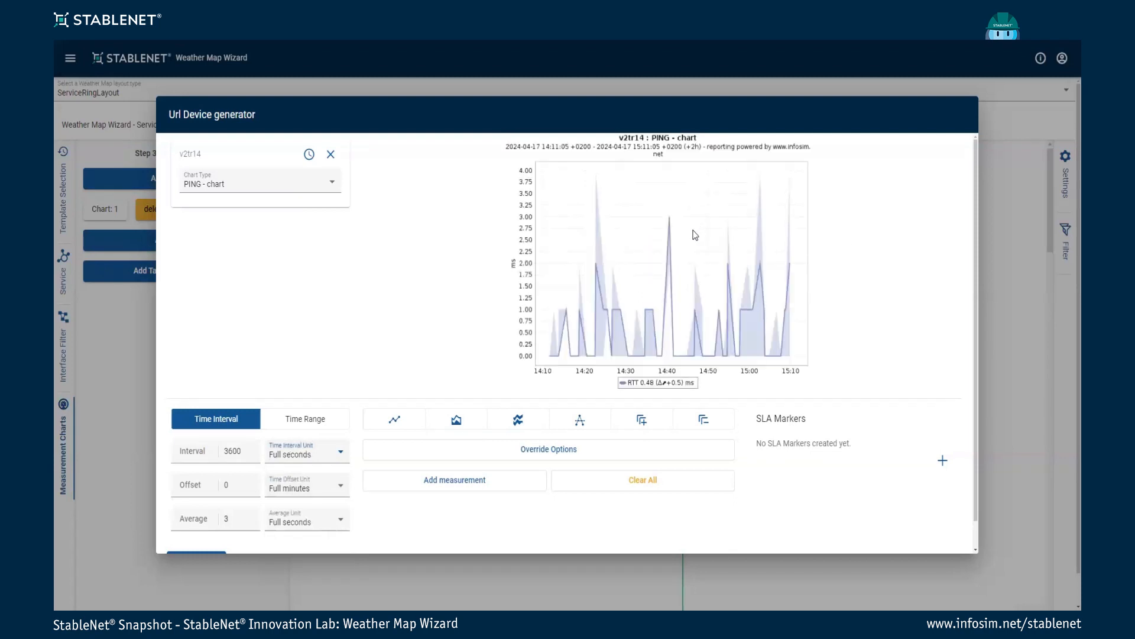
scroll(333, 312, down, 1)
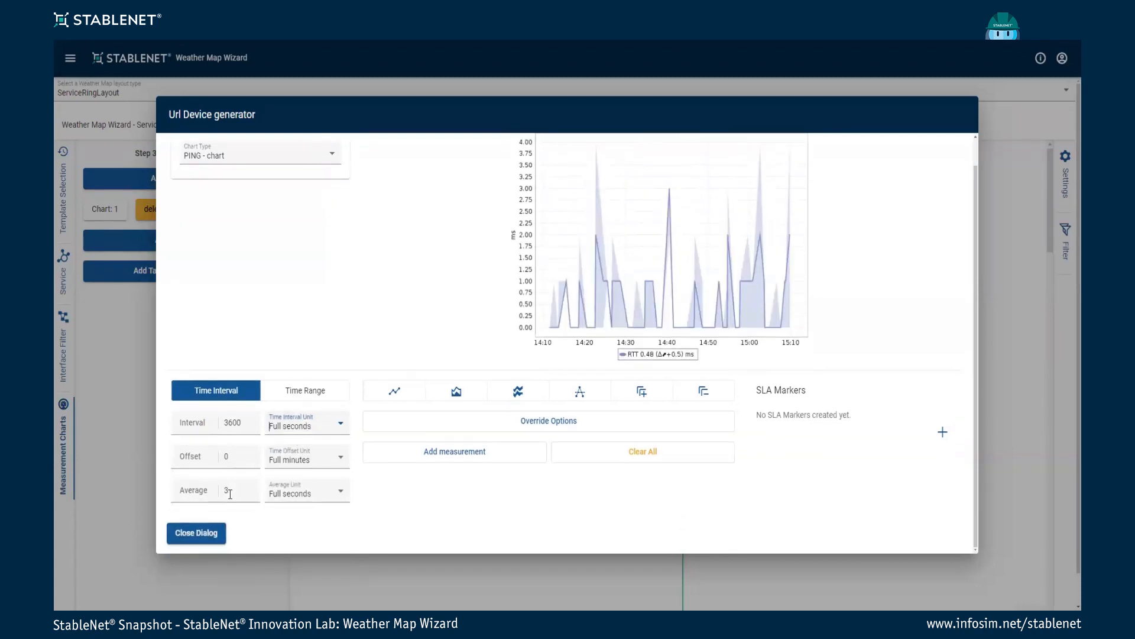
click(203, 532)
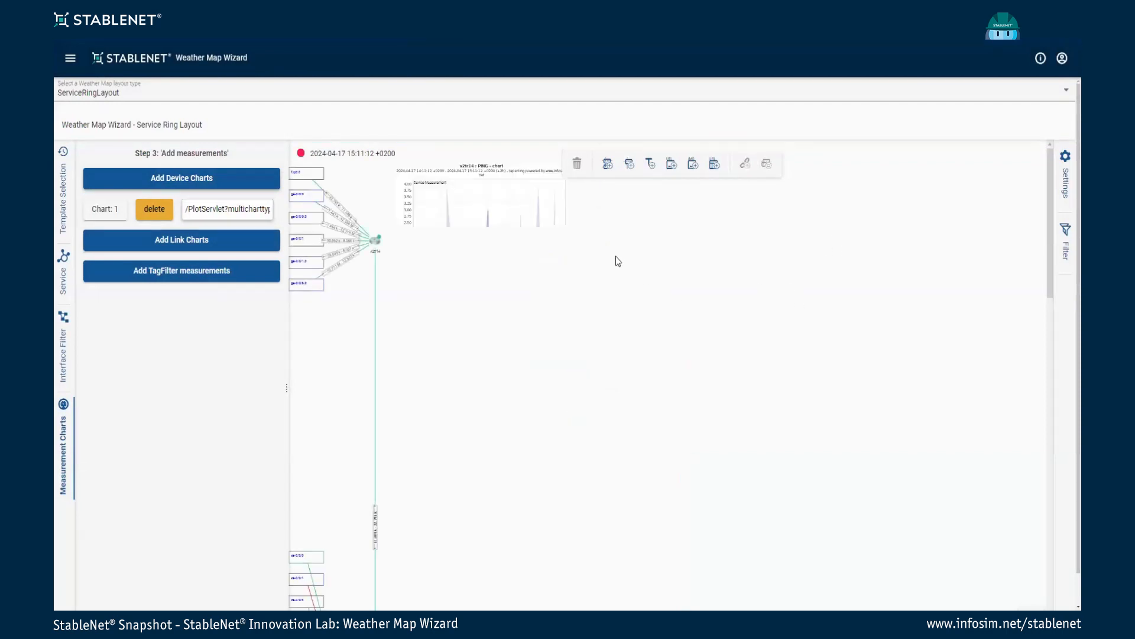
Step: Examine the PING charts placed next to the RoGat and sw-warsaw devices along the service path
scroll(700, 398, down, 5)
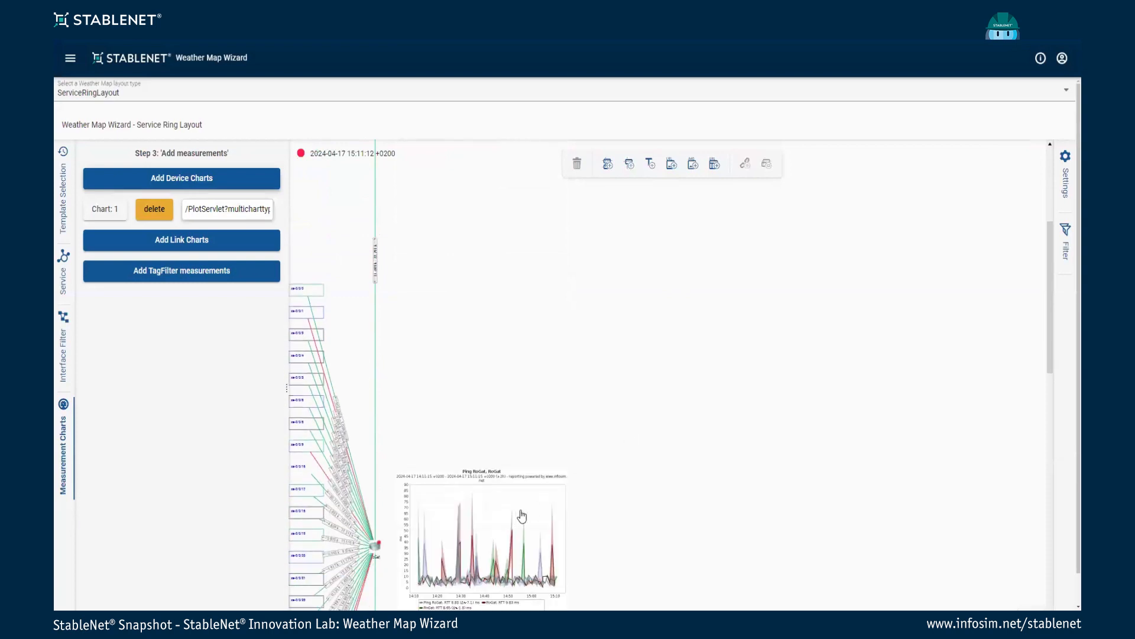
scroll(519, 512, down, 3)
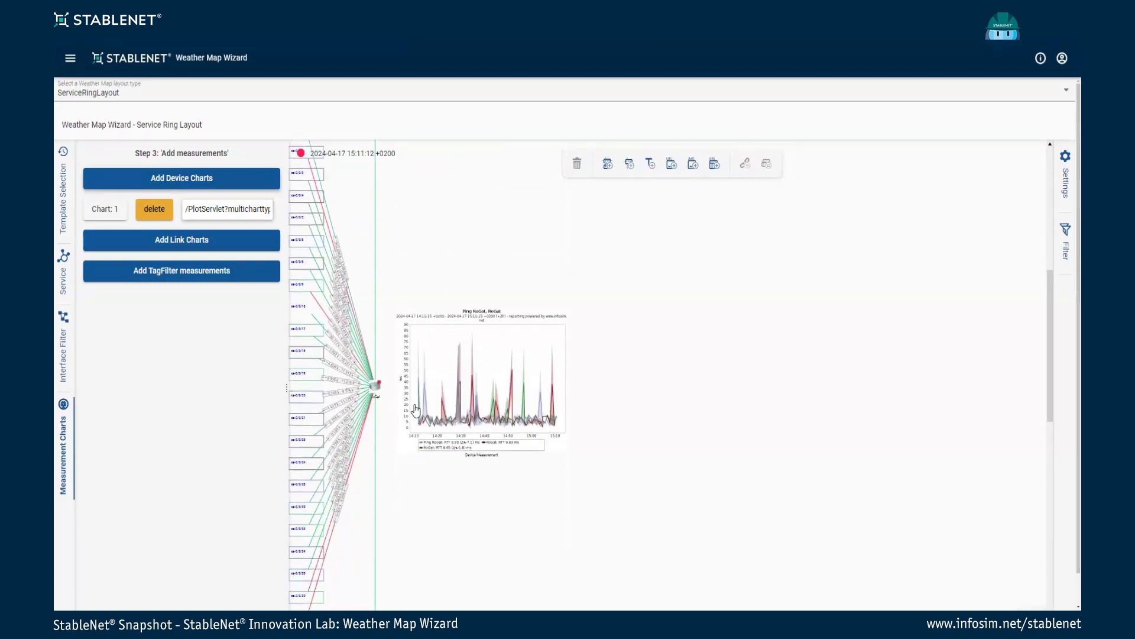
scroll(415, 408, down, 4)
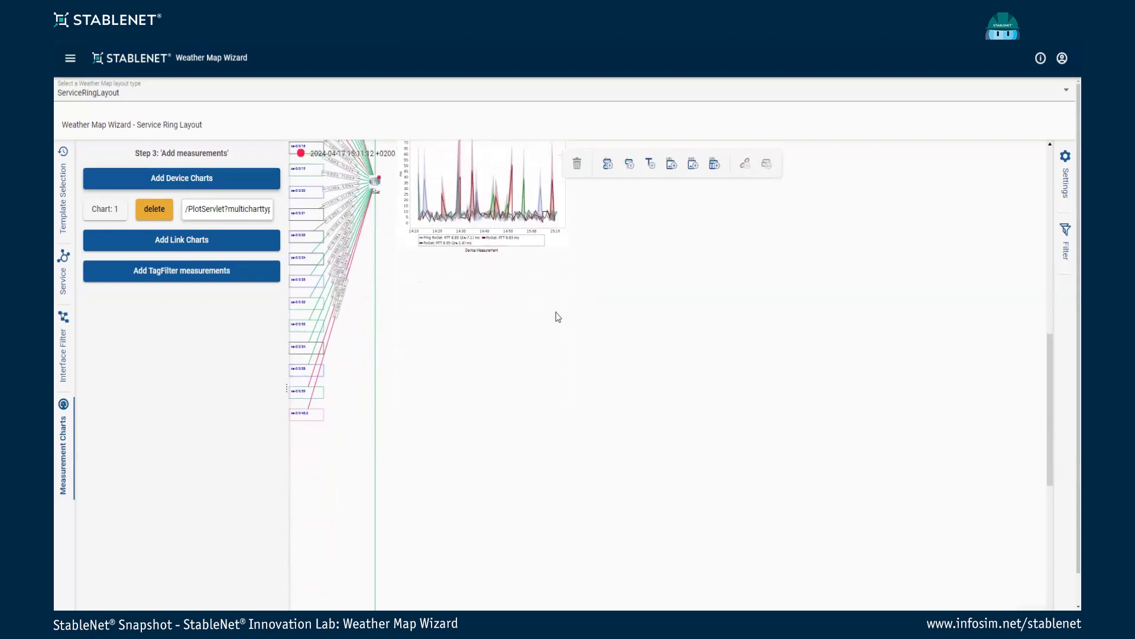
scroll(558, 317, down, 5)
scroll(527, 452, down, 5)
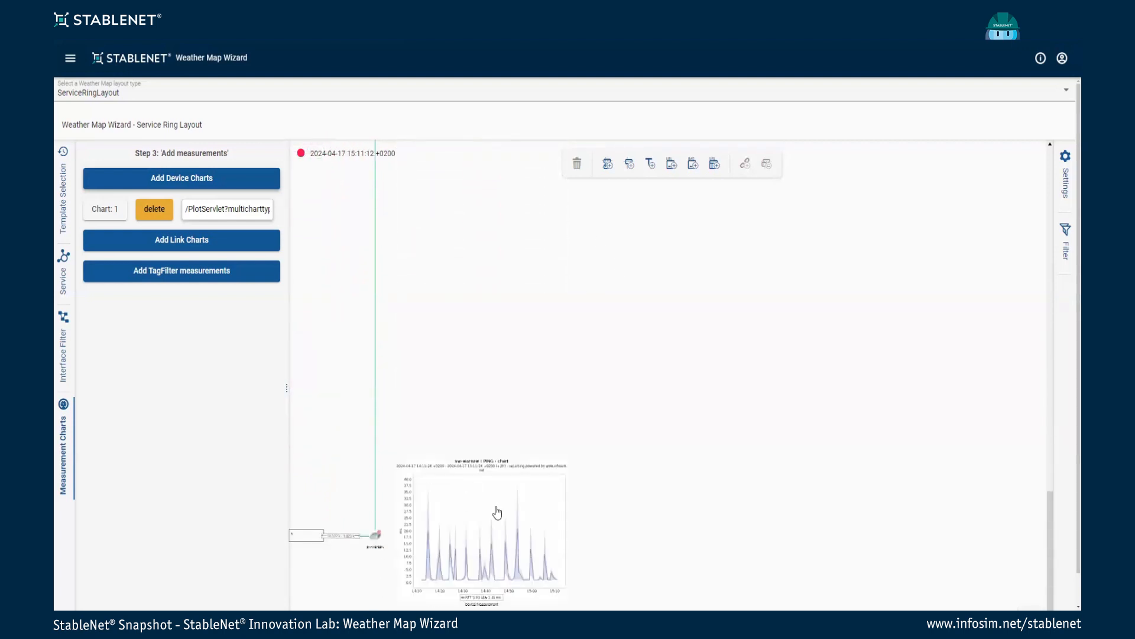
Step: Add a second device chart showing the v2tr14 PING - chart with the default time settings, and close the chart generator
click(147, 189)
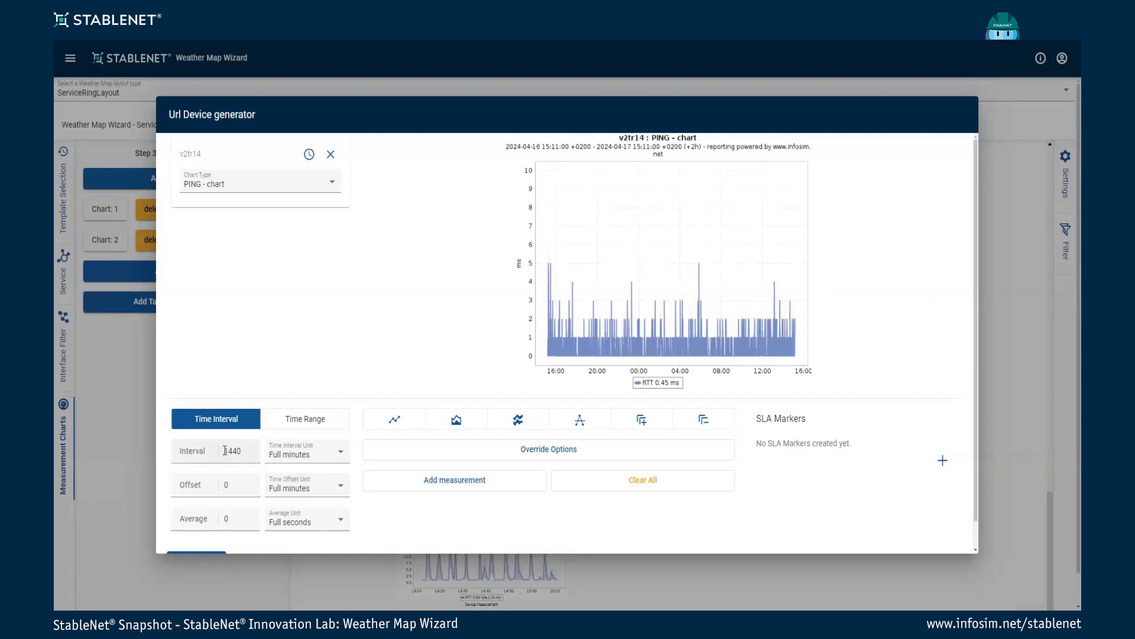
scroll(241, 464, down, 1)
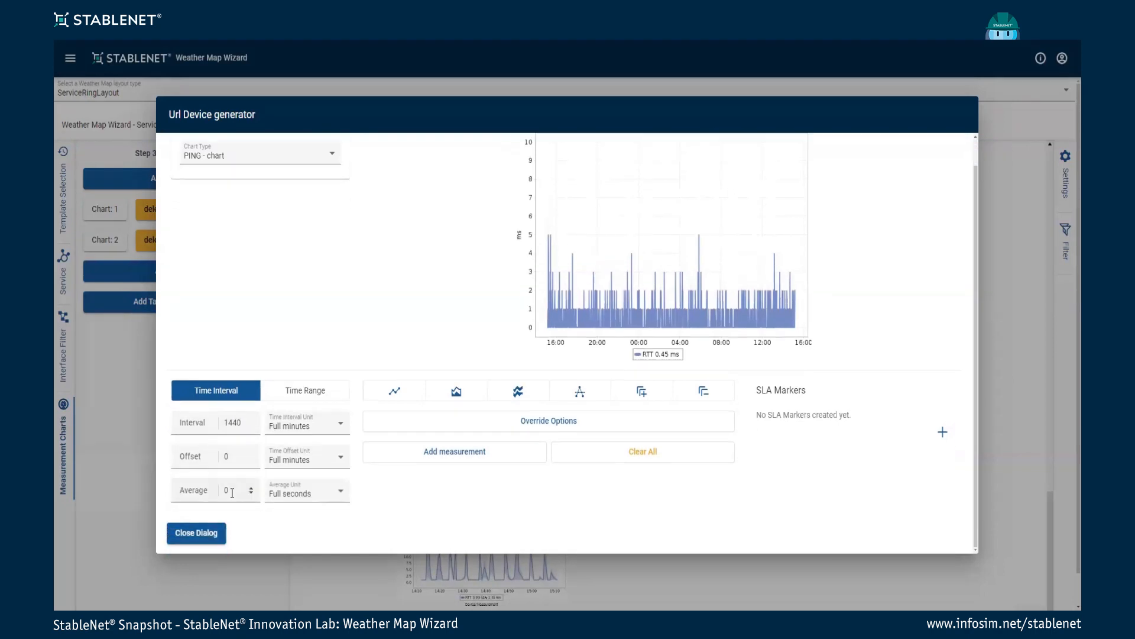
click(196, 533)
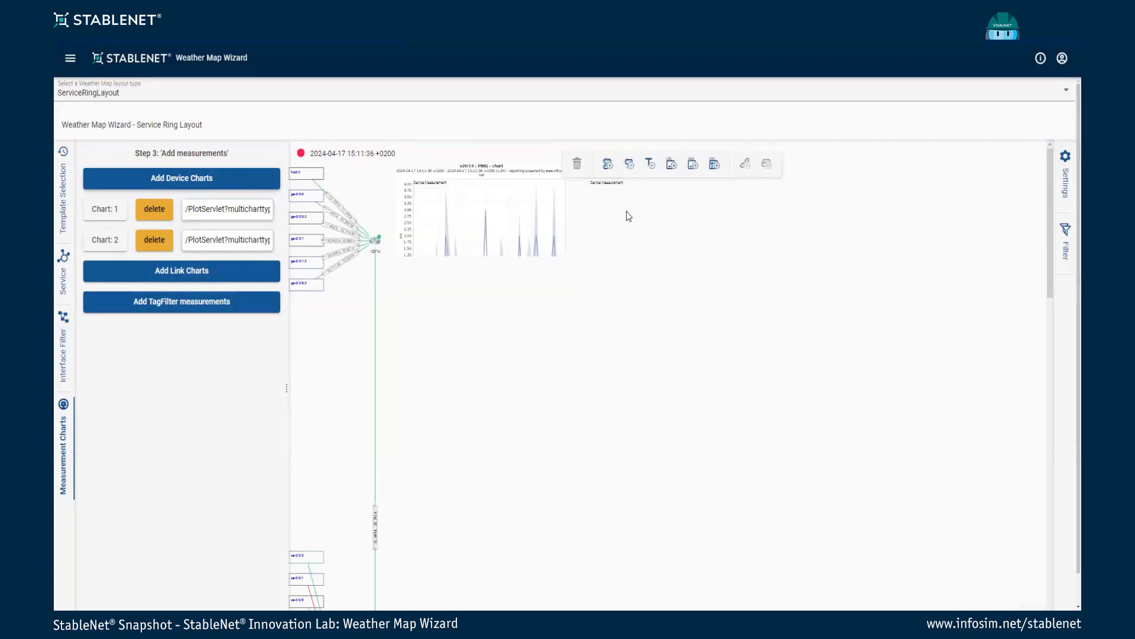
Step: Add a third device chart for v2tr14 using the PING - histogram chart type, and close the chart generator
scroll(724, 401, down, 2)
scroll(733, 408, up, 4)
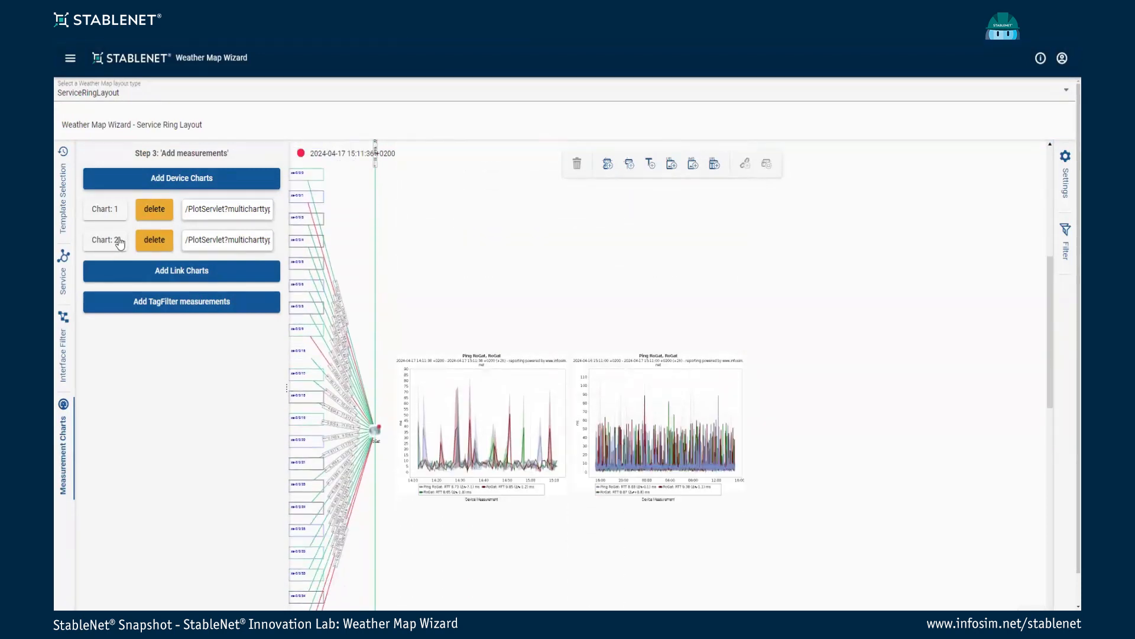
click(150, 178)
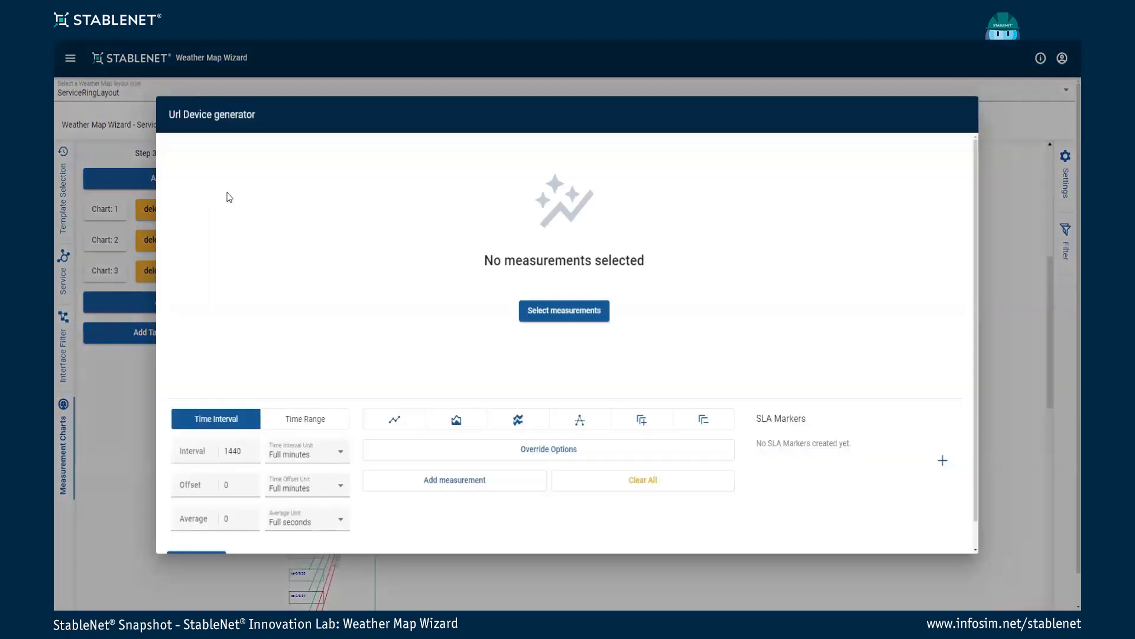
click(281, 185)
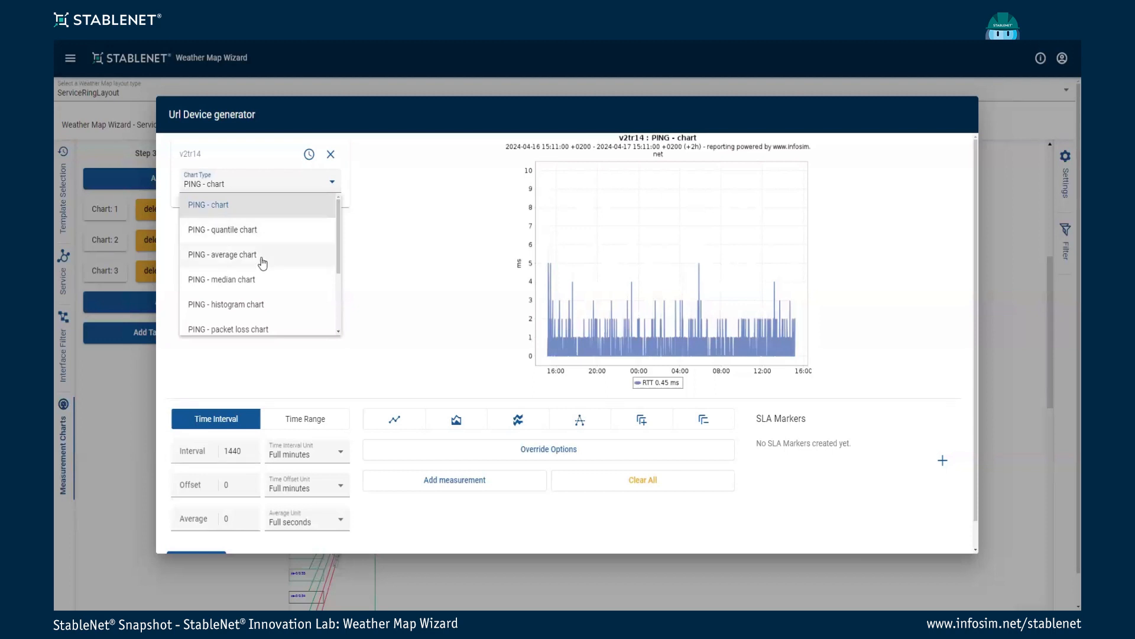
scroll(263, 263, down, 2)
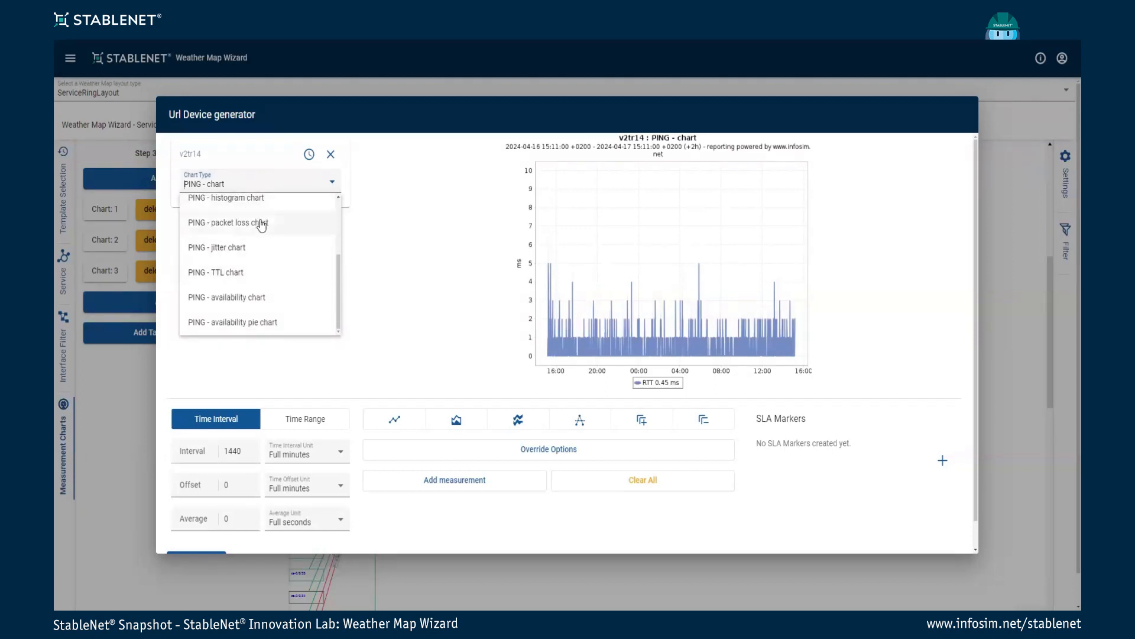
click(251, 200)
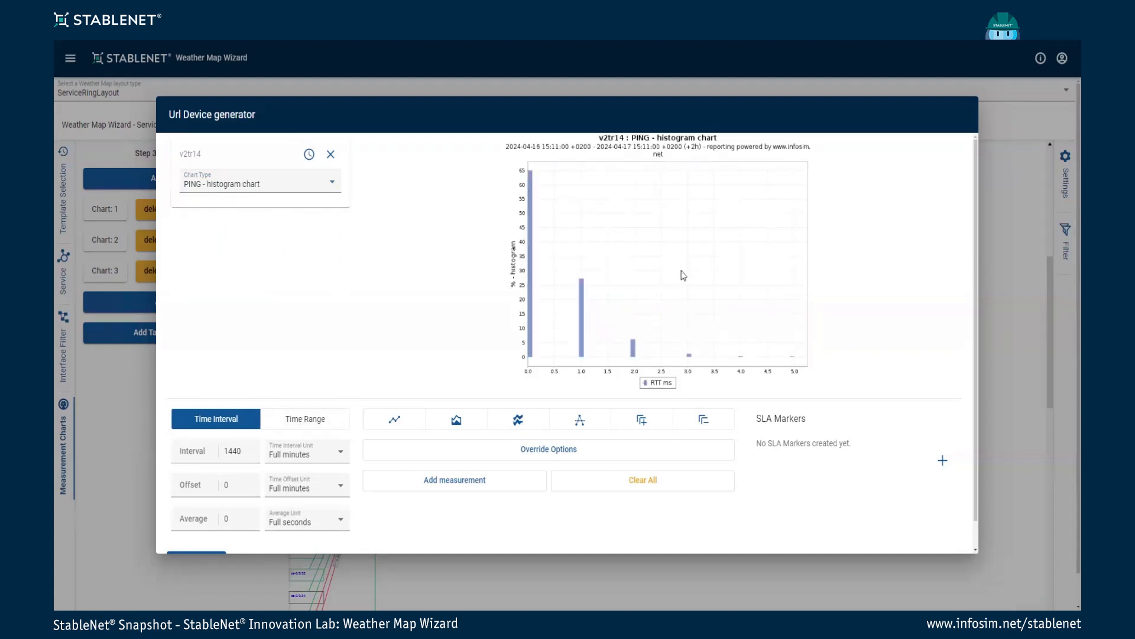
click(222, 553)
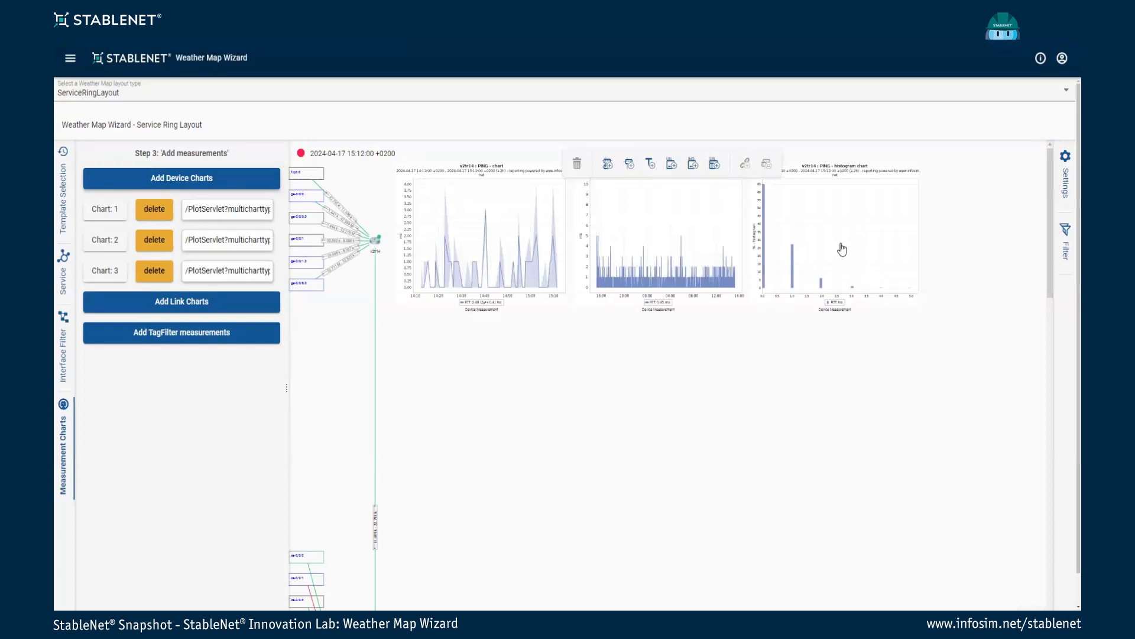
Step: Examine the three PING charts shown beside each device down the service path to sw-warsaw
scroll(862, 324, down, 5)
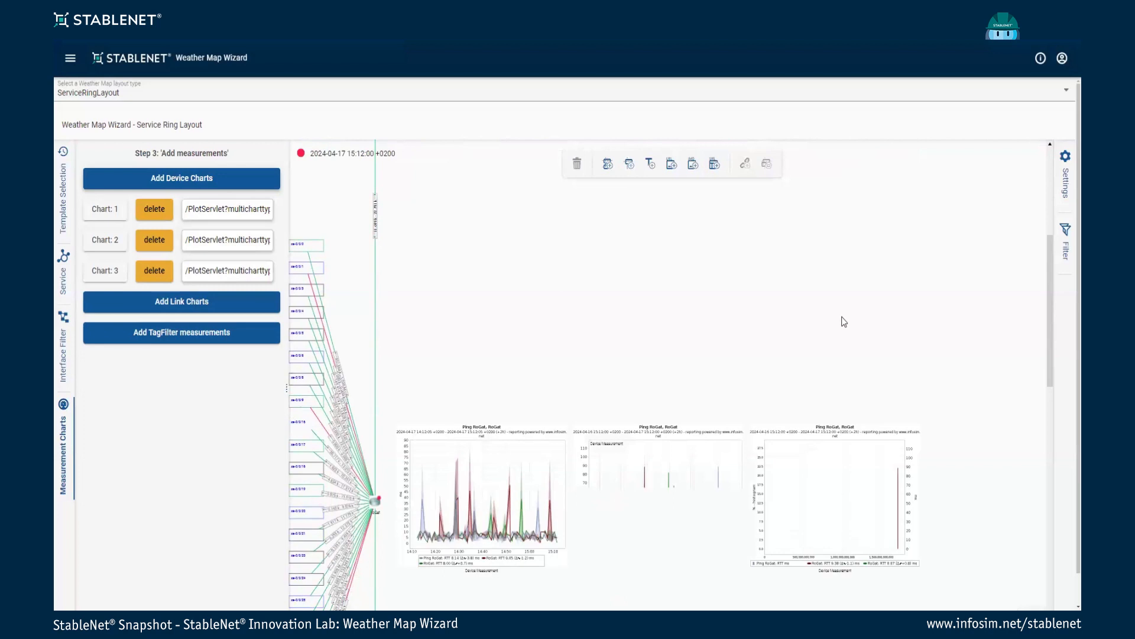
scroll(862, 324, down, 1)
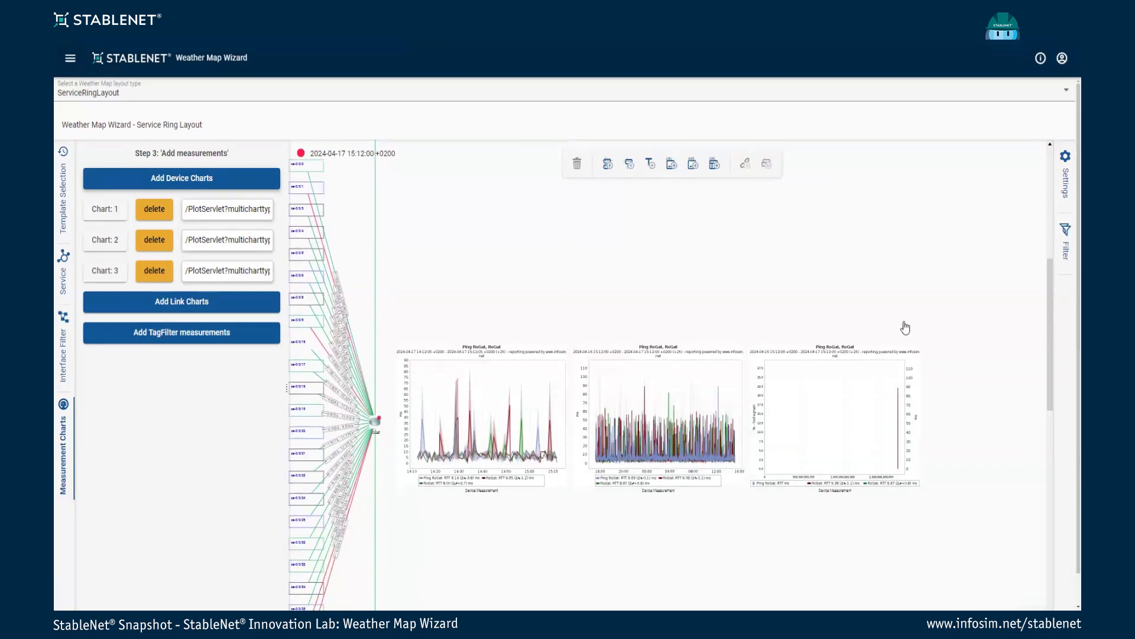
scroll(902, 325, down, 6)
scroll(873, 371, down, 5)
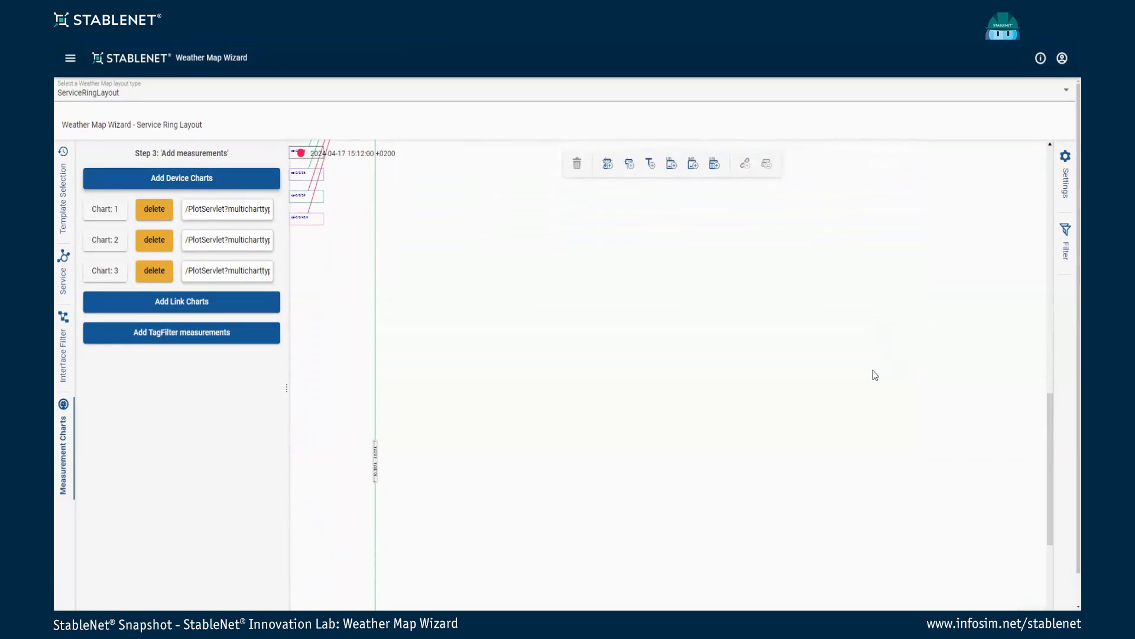
scroll(859, 355, down, 2)
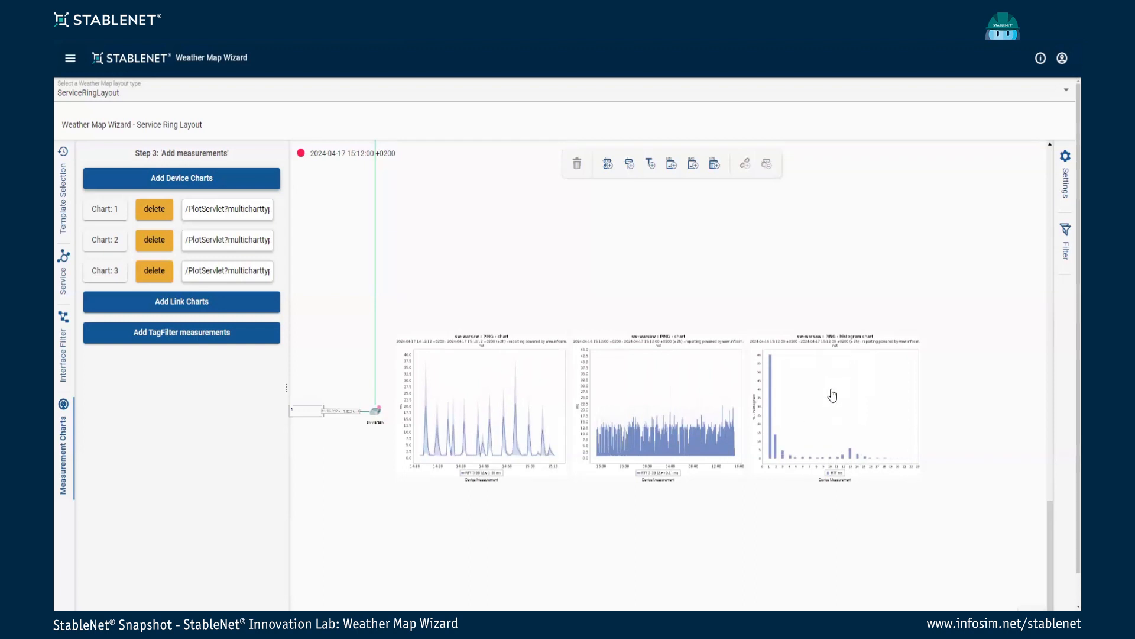
scroll(827, 395, up, 4)
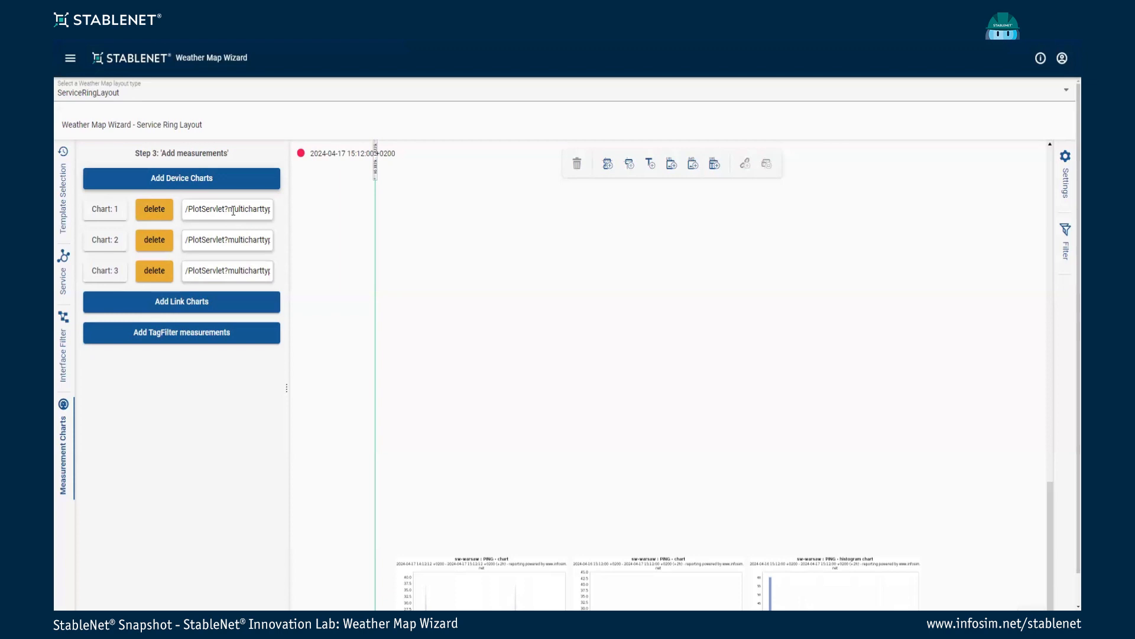
Step: Add a link chart for v2tr14 fxp0.0 and set its time interval to 3600 full seconds
click(189, 302)
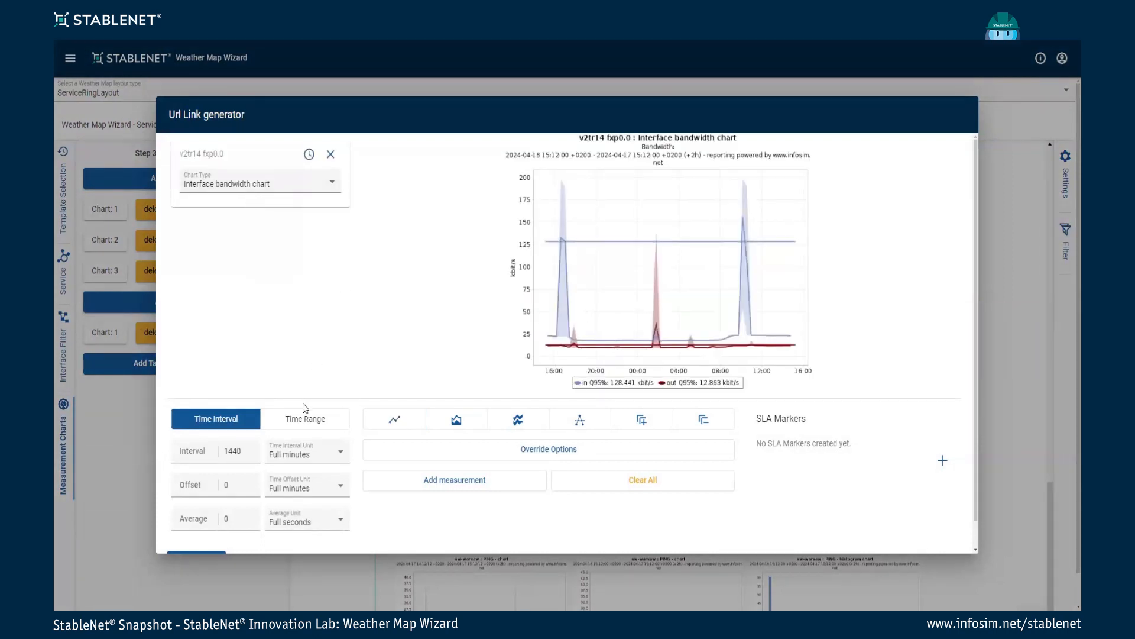
click(200, 443)
text(3600)
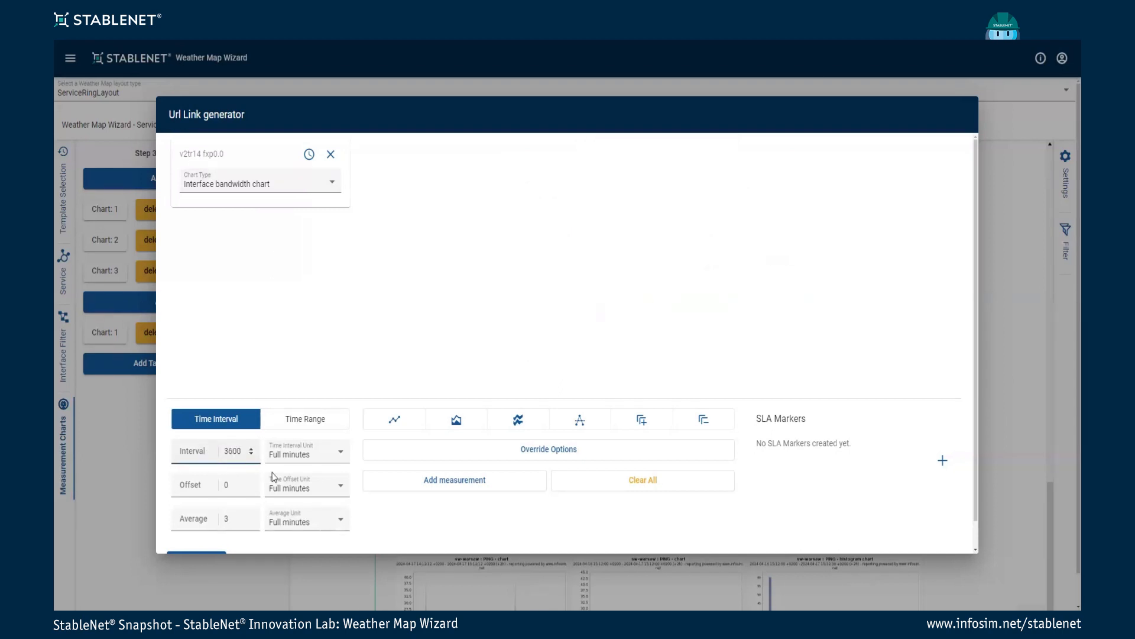
click(302, 454)
click(306, 476)
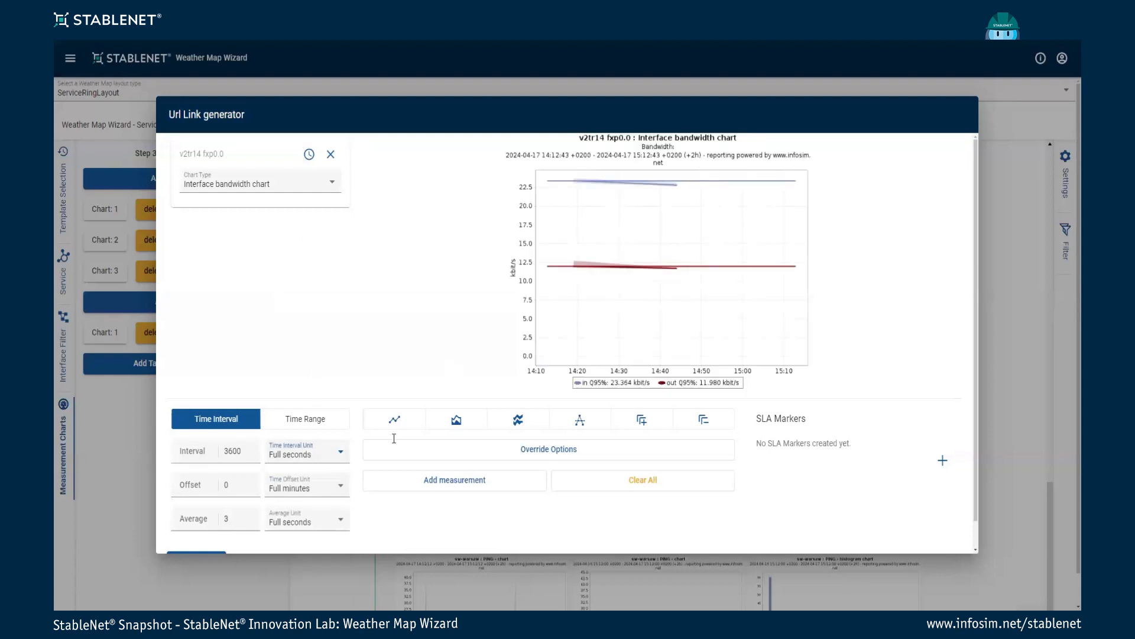
Step: Set the link chart's time interval to 1440 full minutes
click(299, 457)
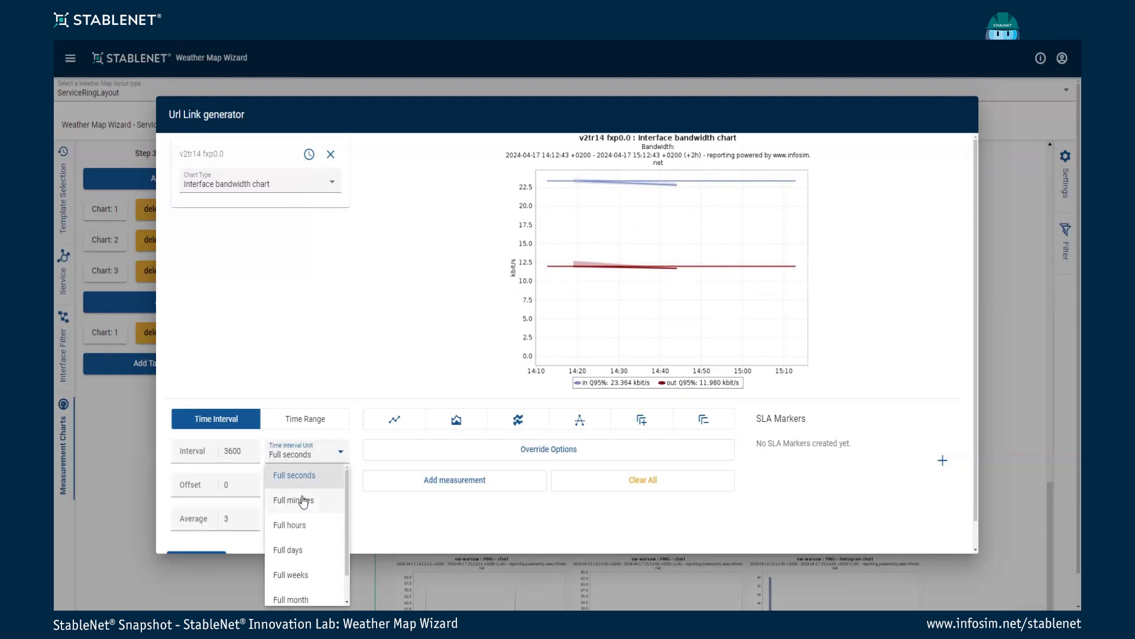
click(302, 501)
click(245, 452)
scroll(246, 453, down, 2)
drag(245, 453, 201, 454)
text(1440)
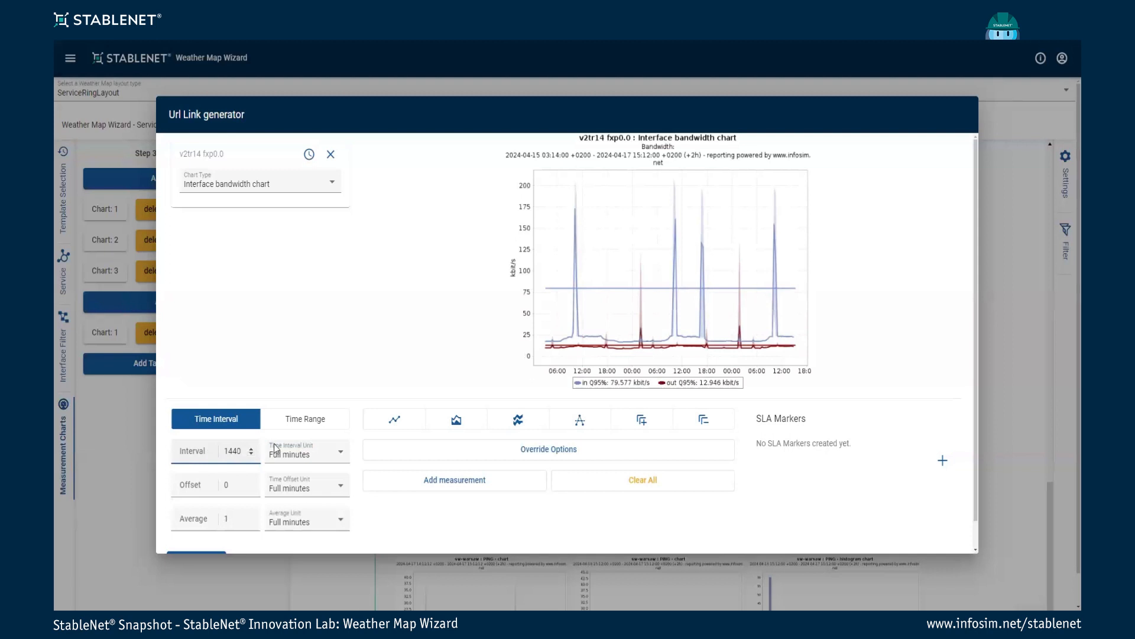
click(275, 450)
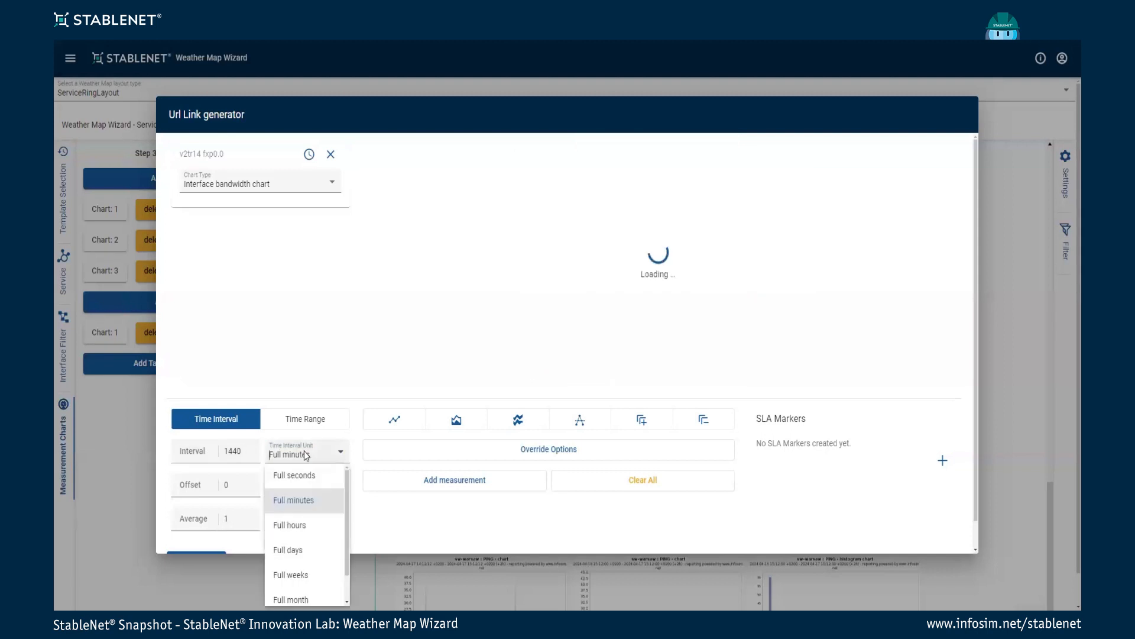
click(297, 495)
Step: Change the link chart's type to Interface bandwidth +/- chart and close the chart generator
click(264, 188)
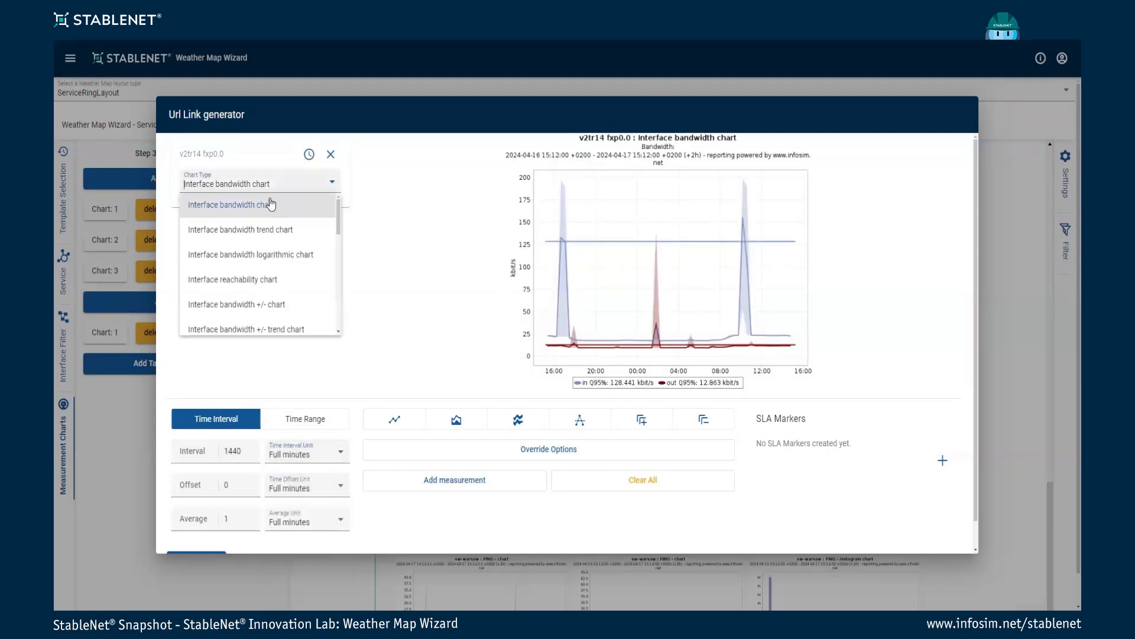
click(271, 304)
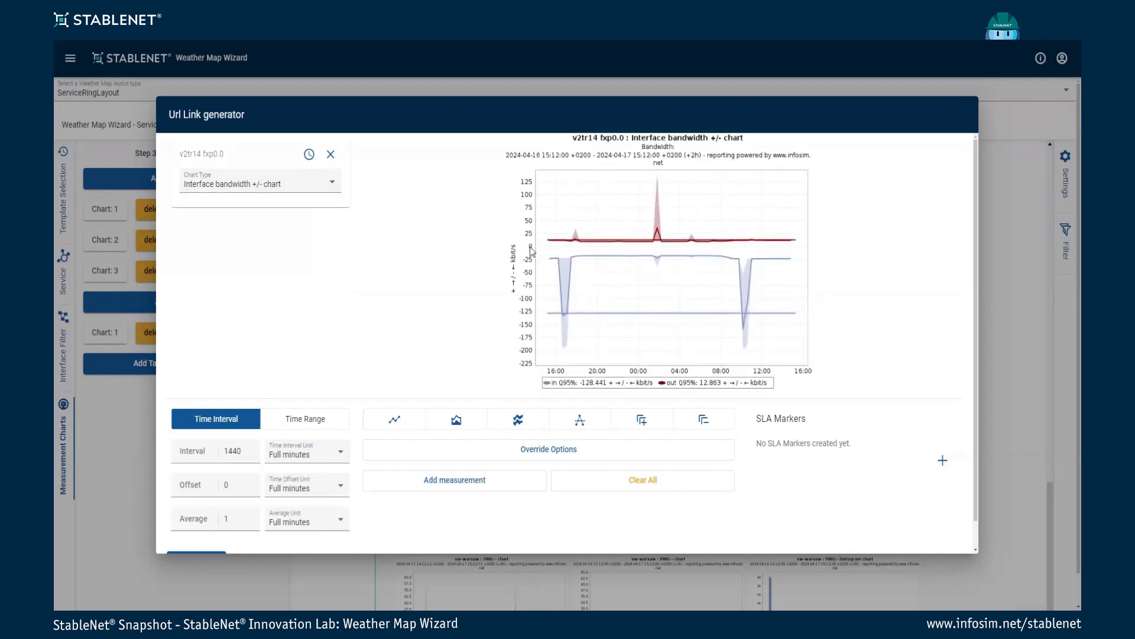
click(213, 559)
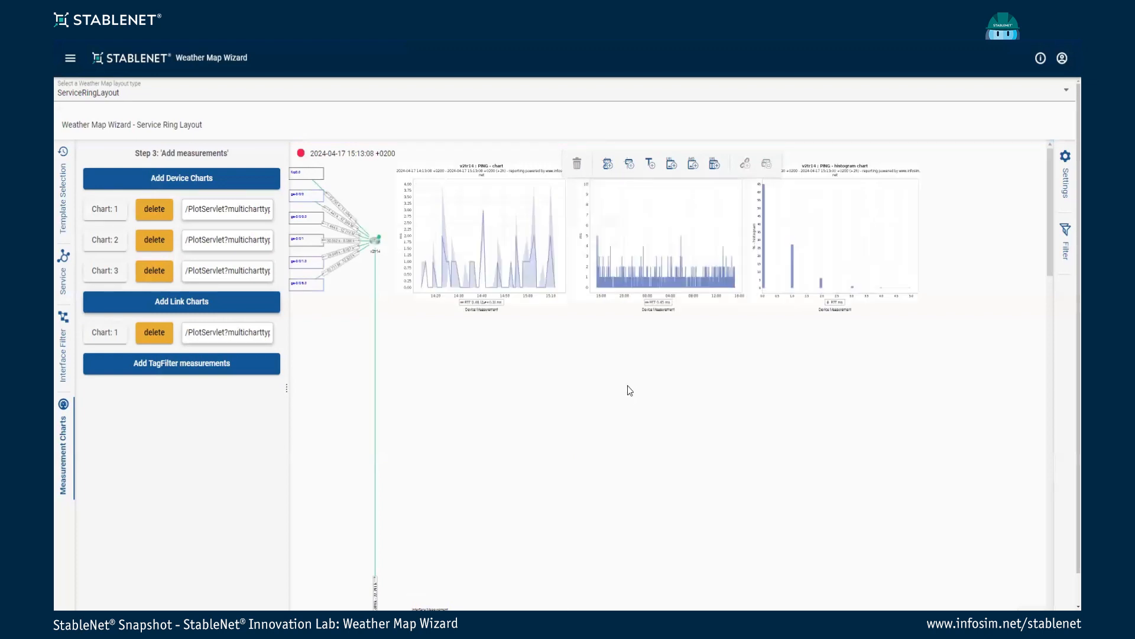
Step: Examine the interface bandwidth charts placed beside the links between the devices on the service path
scroll(684, 414, down, 6)
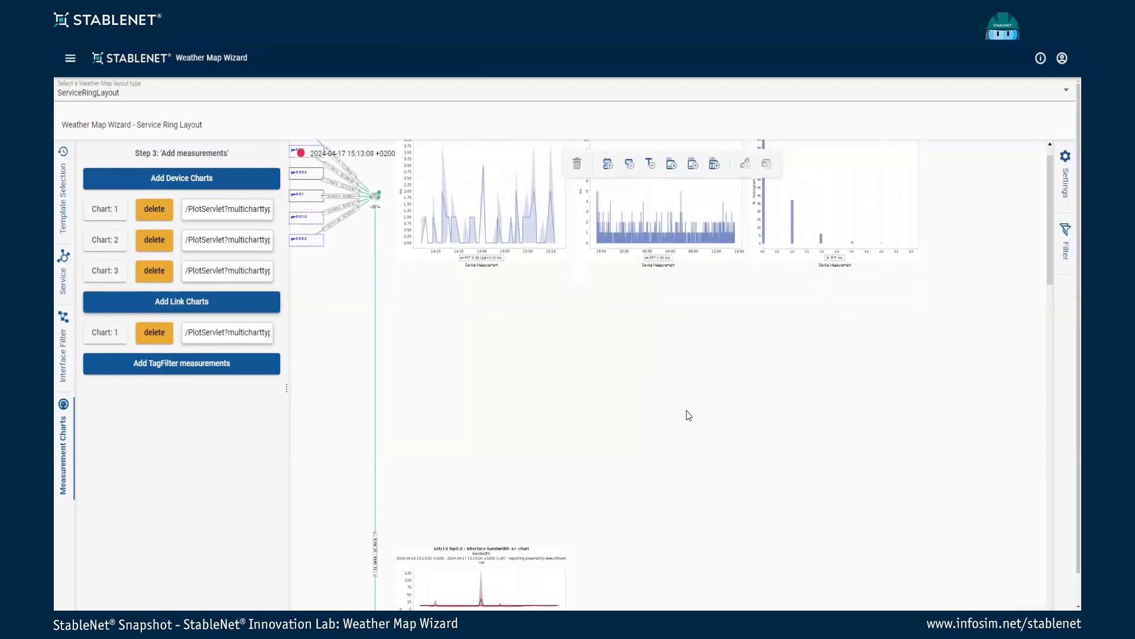
scroll(532, 395, down, 6)
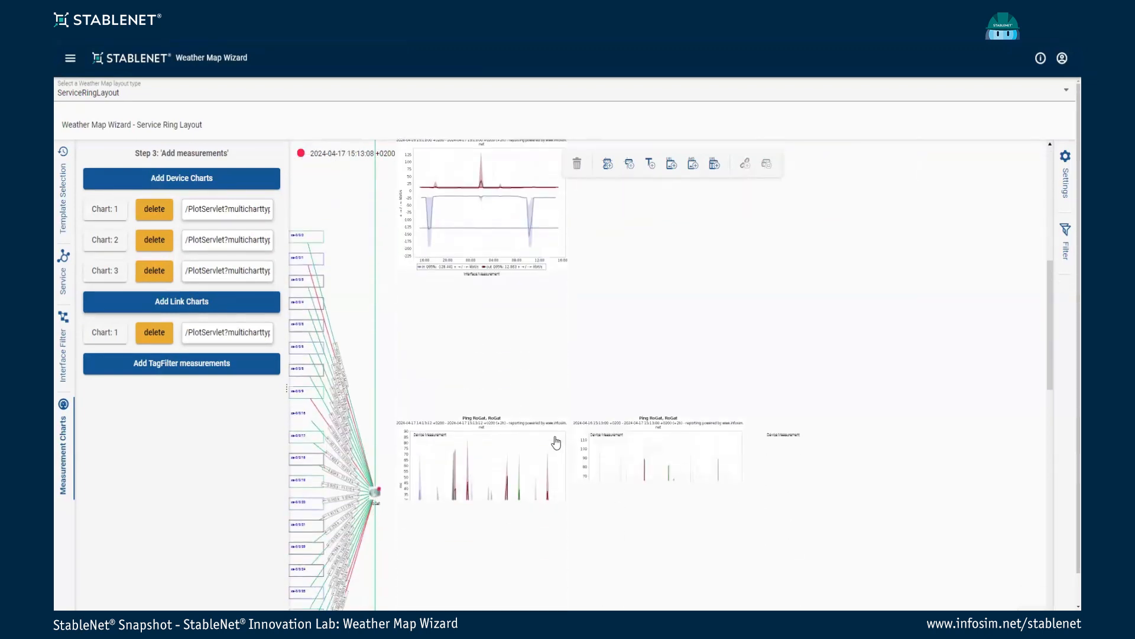
scroll(690, 445, down, 6)
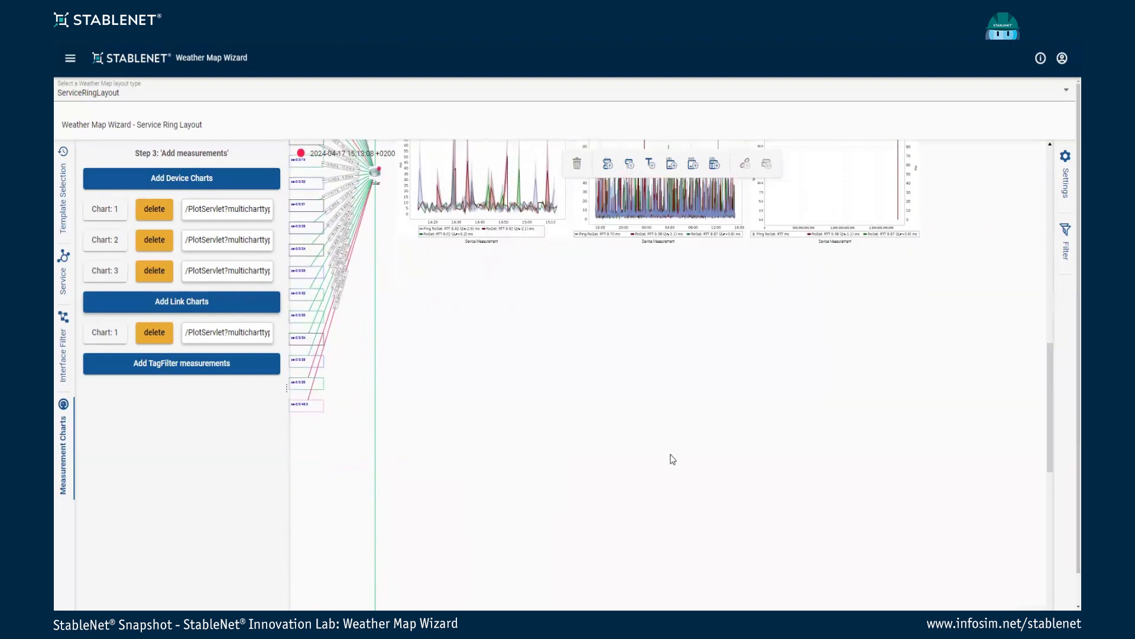
scroll(623, 411, down, 5)
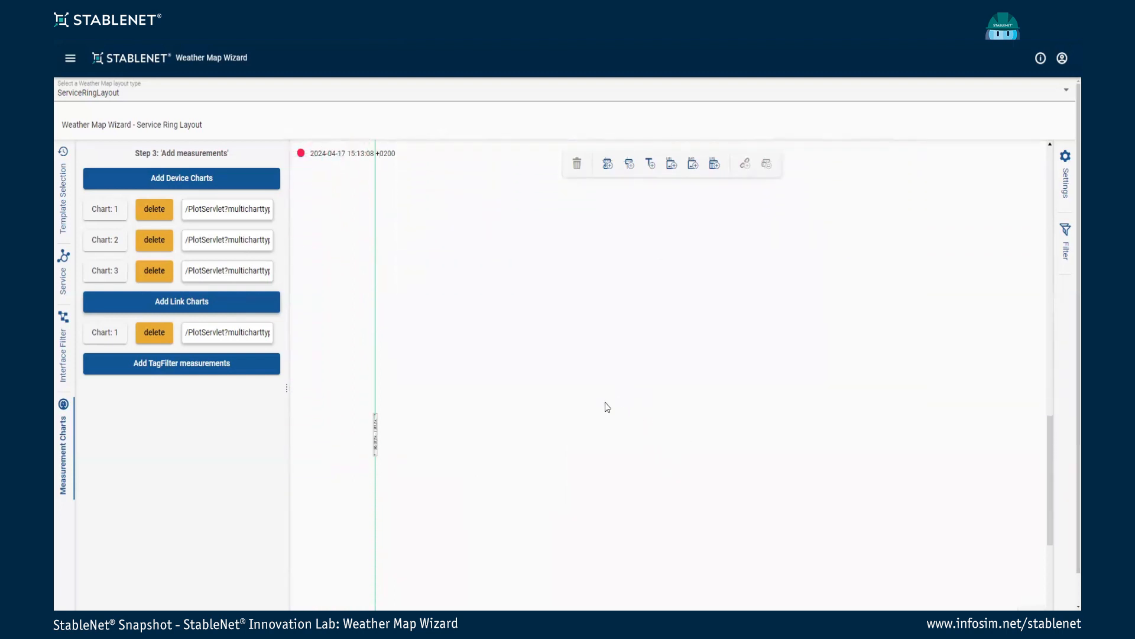
scroll(496, 475, down, 2)
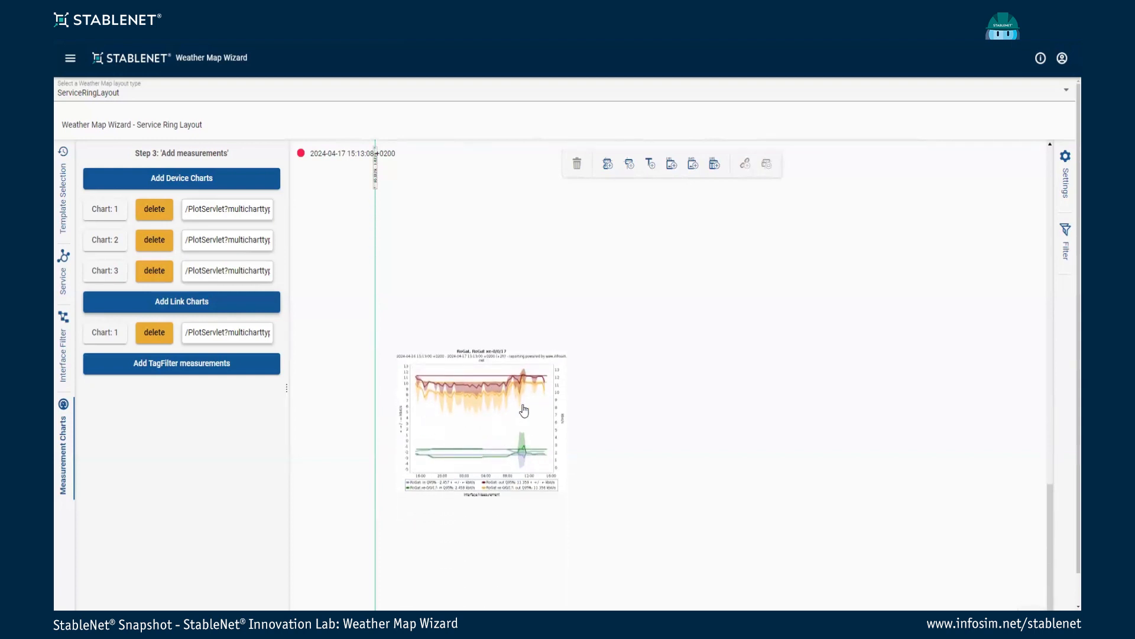
scroll(548, 411, down, 3)
Step: Add a second link chart for v2tr14 fxp0.0 with the Interface all values chart type
click(140, 303)
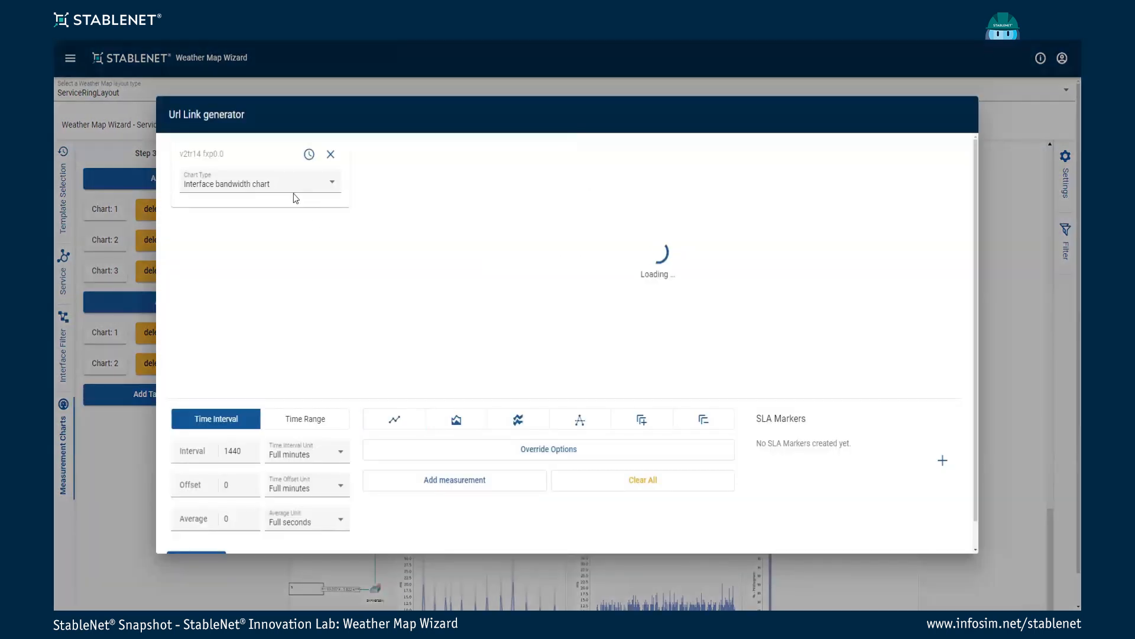
click(275, 174)
scroll(254, 292, down, 2)
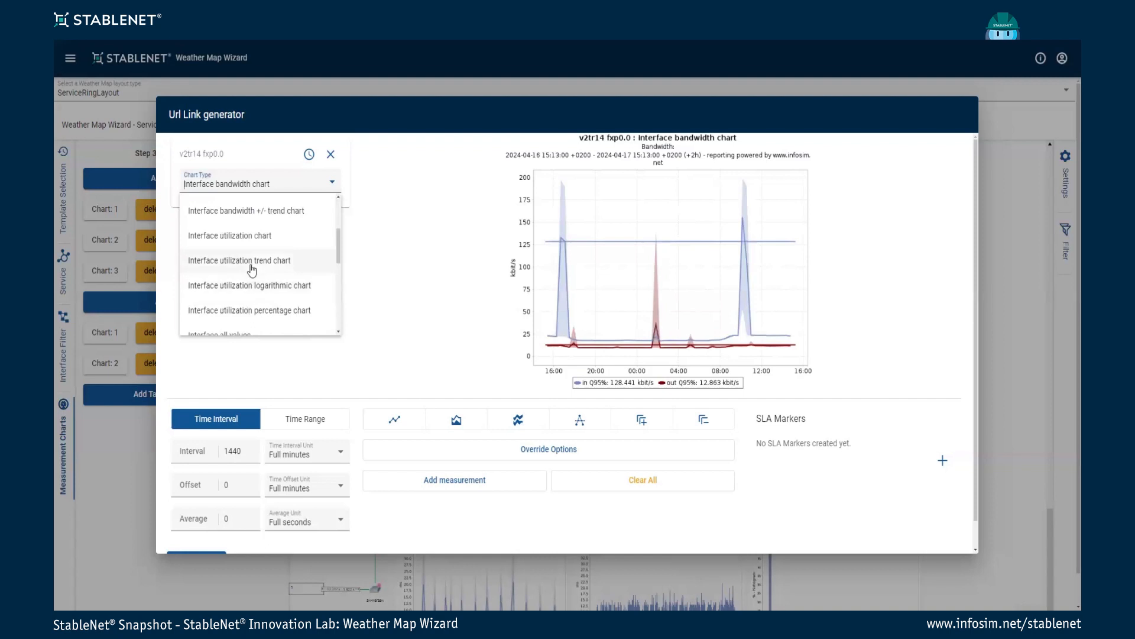
scroll(254, 293, down, 3)
click(240, 224)
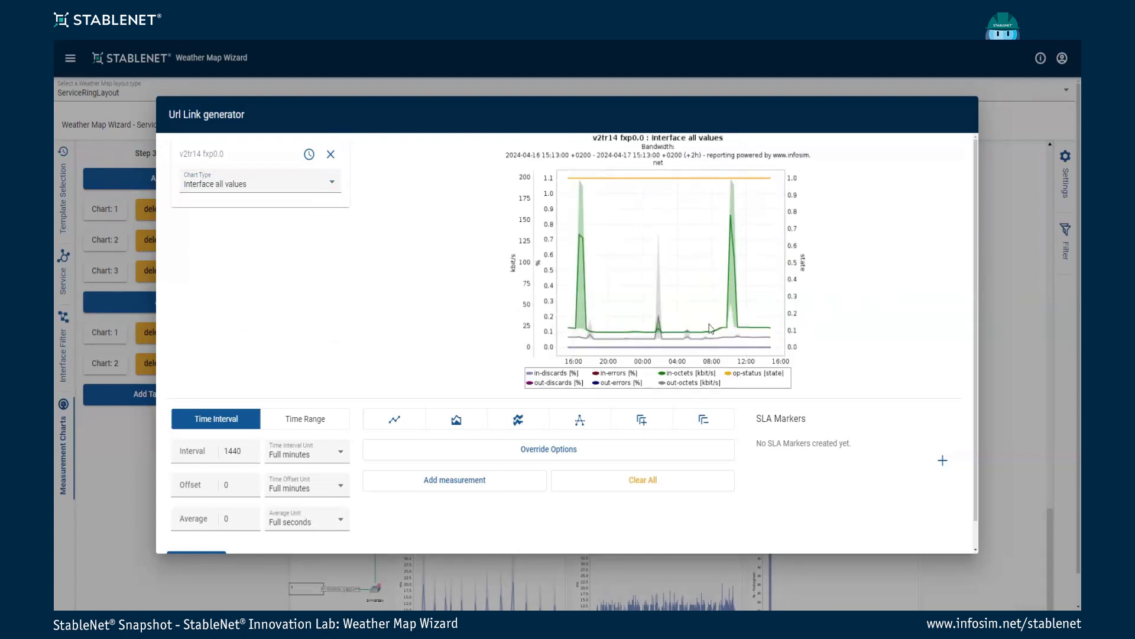
Step: Close the link chart generator and review the device and link charts along the _Test Service 1 path
click(208, 554)
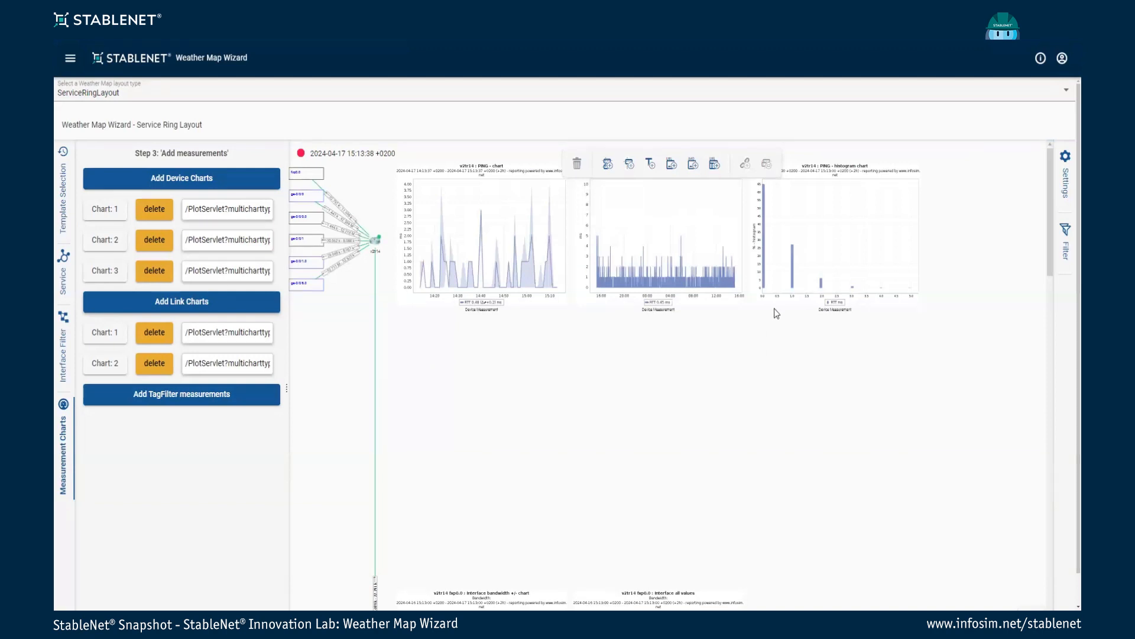
scroll(737, 402, down, 3)
scroll(688, 455, down, 3)
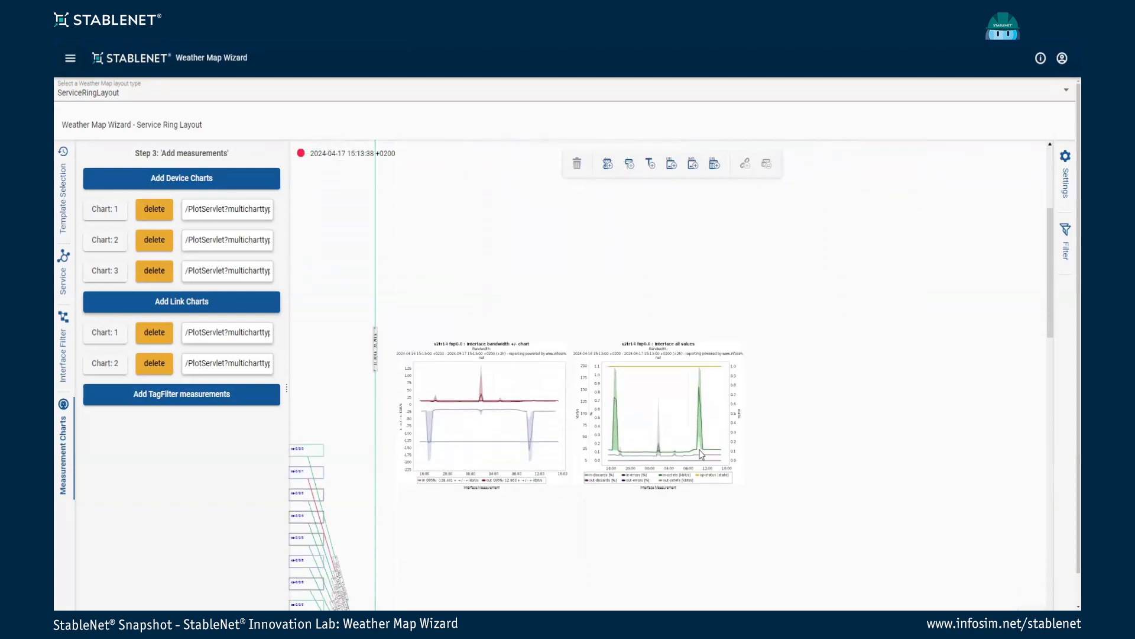
scroll(780, 390, down, 5)
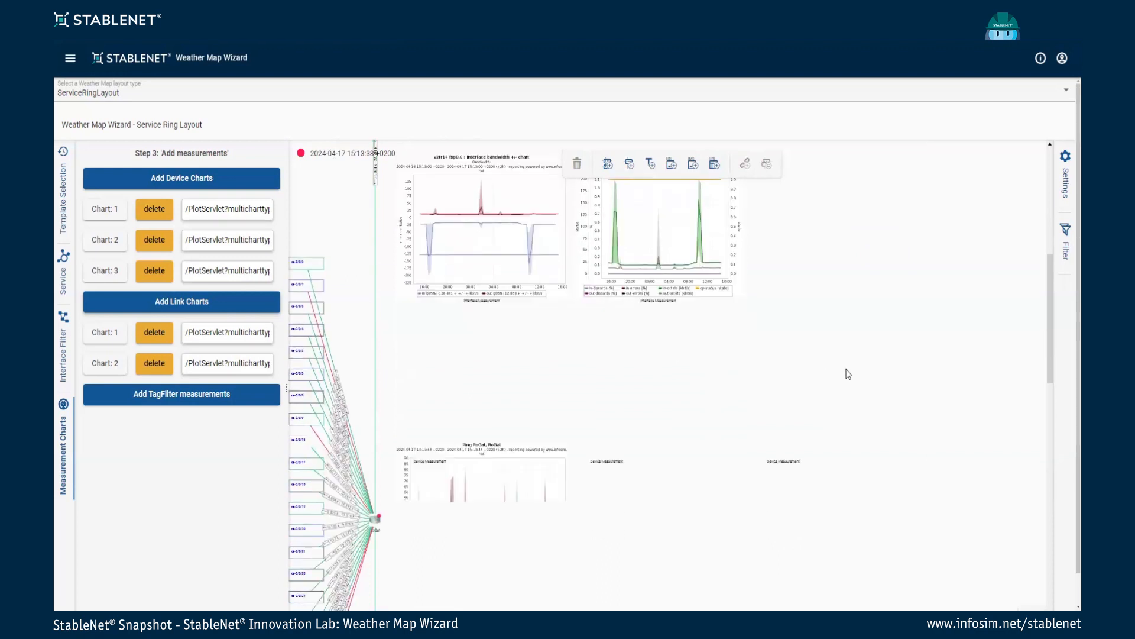
scroll(798, 391, down, 4)
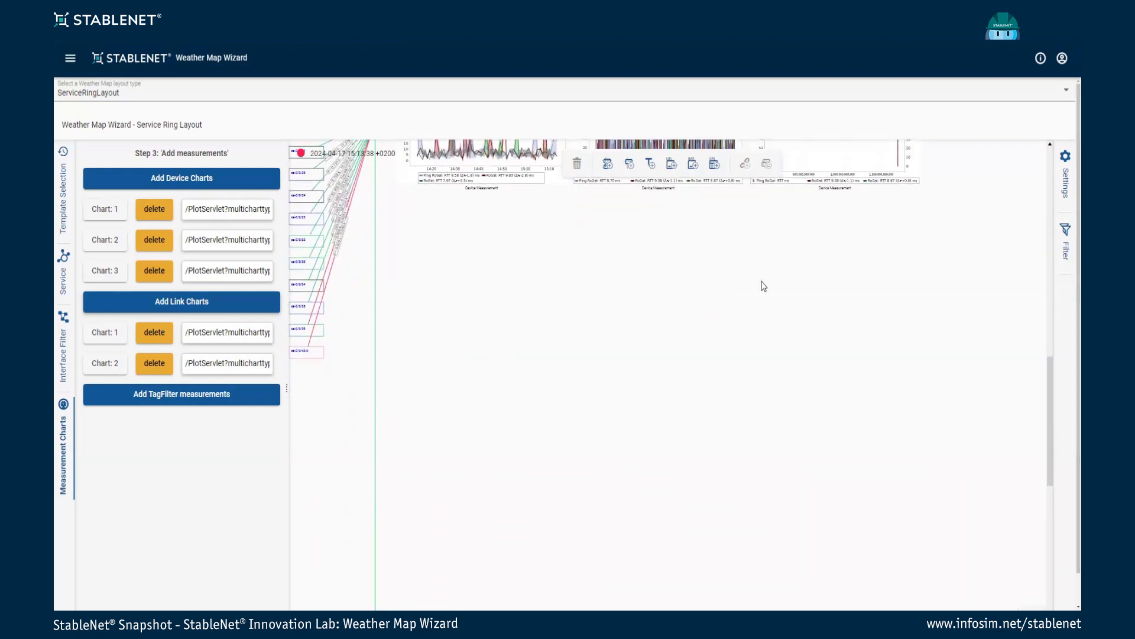
scroll(686, 293, down, 4)
scroll(601, 339, down, 6)
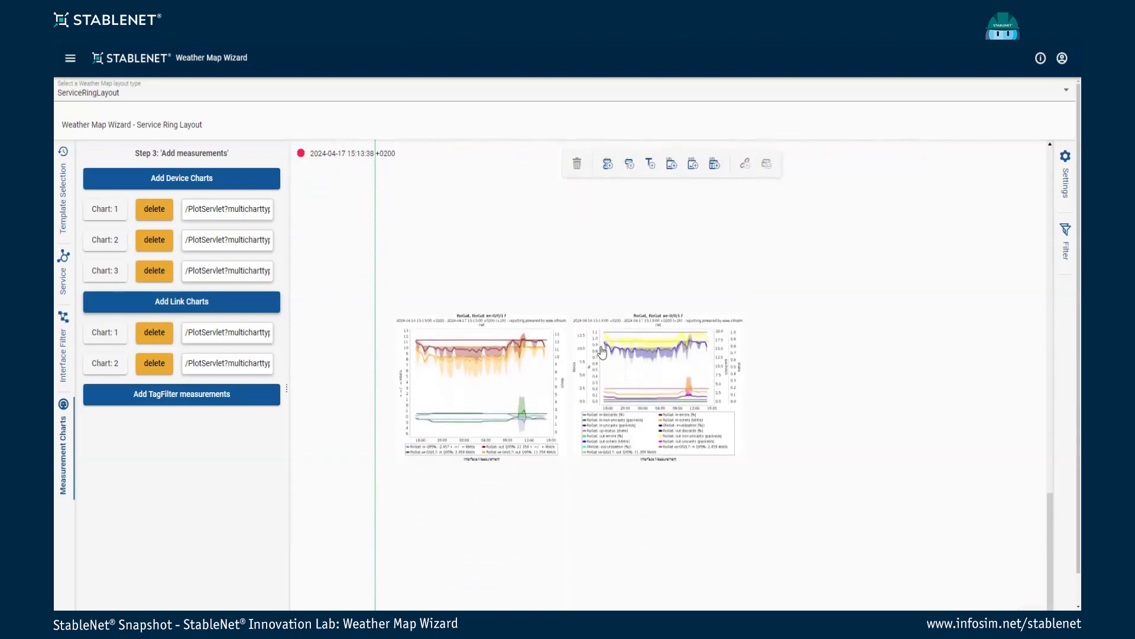
scroll(642, 384, down, 1)
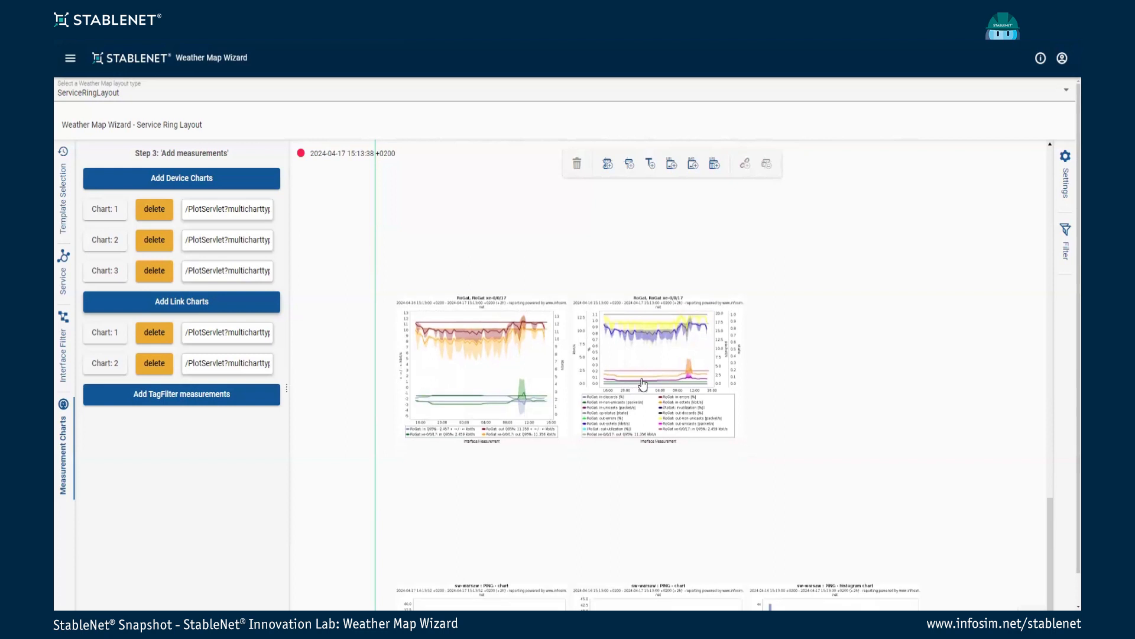
scroll(707, 446, down, 3)
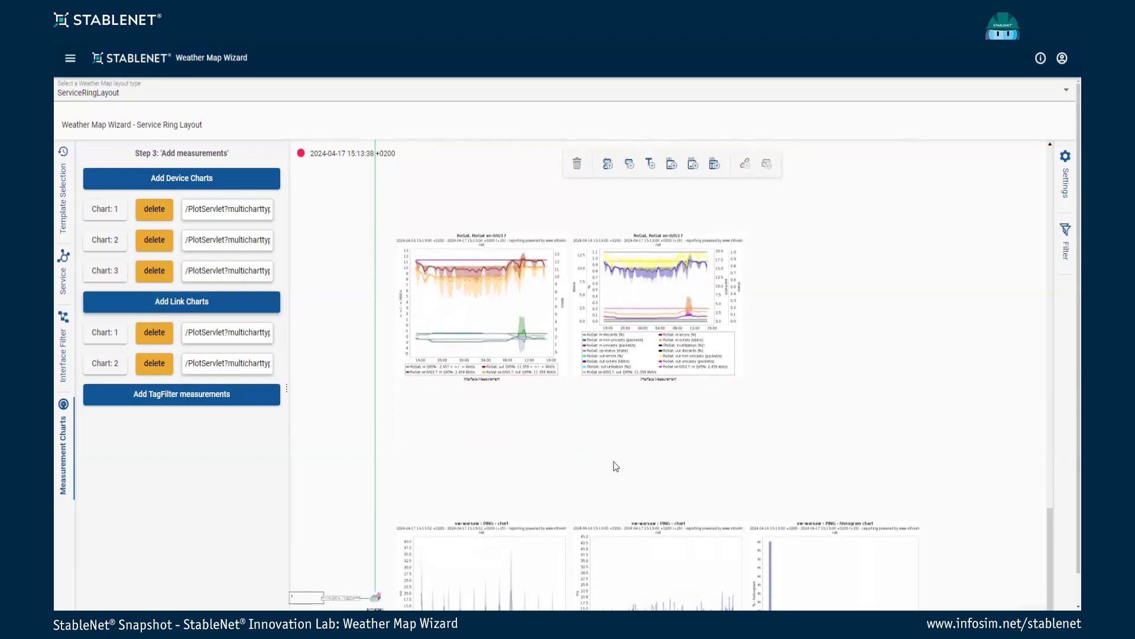
Step: Switch the weather map's service to _Test Service 2 and review the device and link charts along its path
click(64, 283)
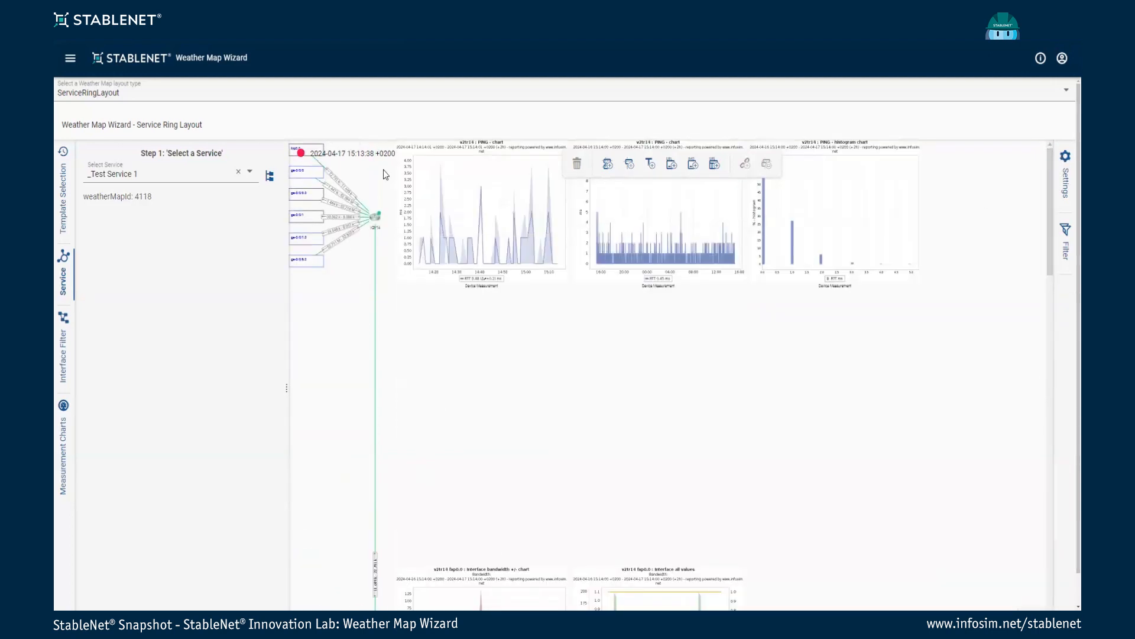
click(132, 181)
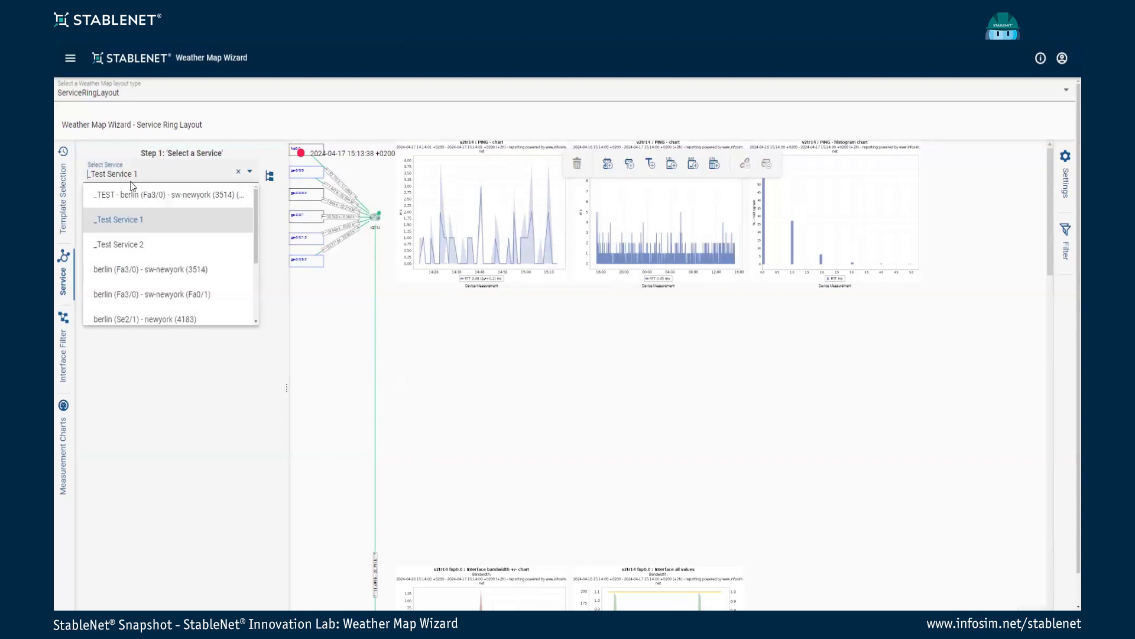
click(136, 246)
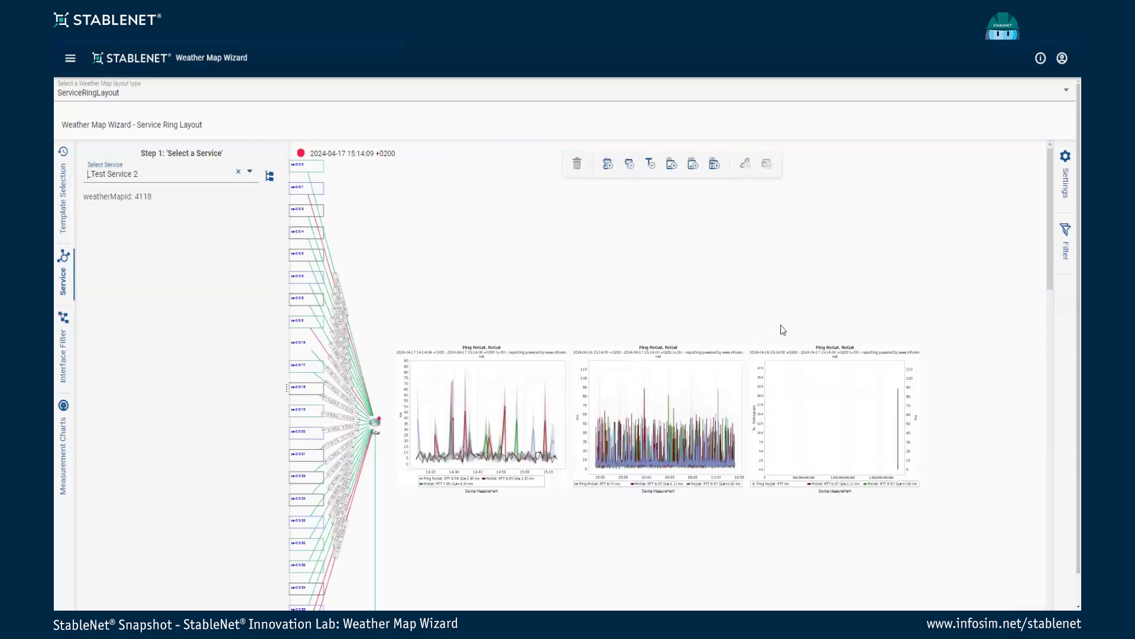
scroll(803, 326, down, 3)
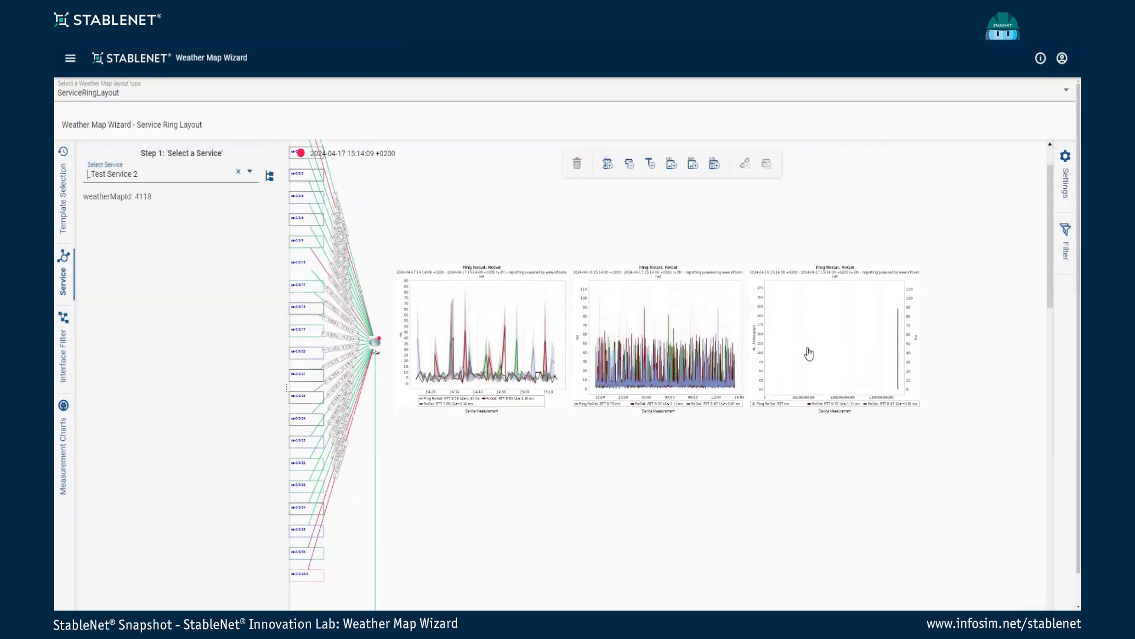
drag(1046, 261, 1067, 574)
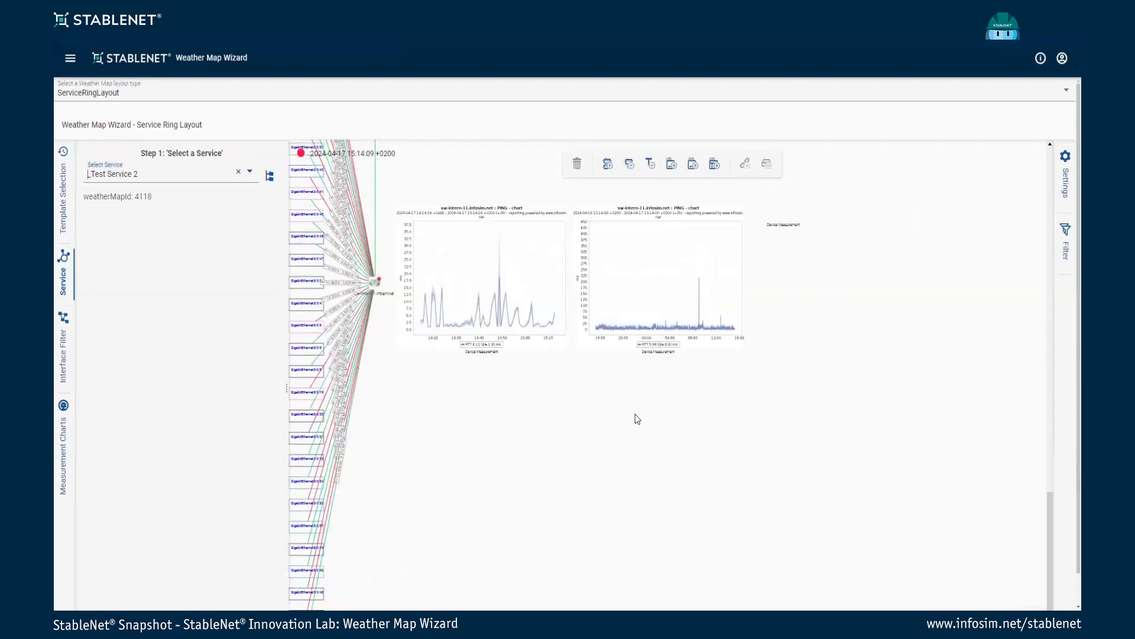
scroll(519, 290, up, 4)
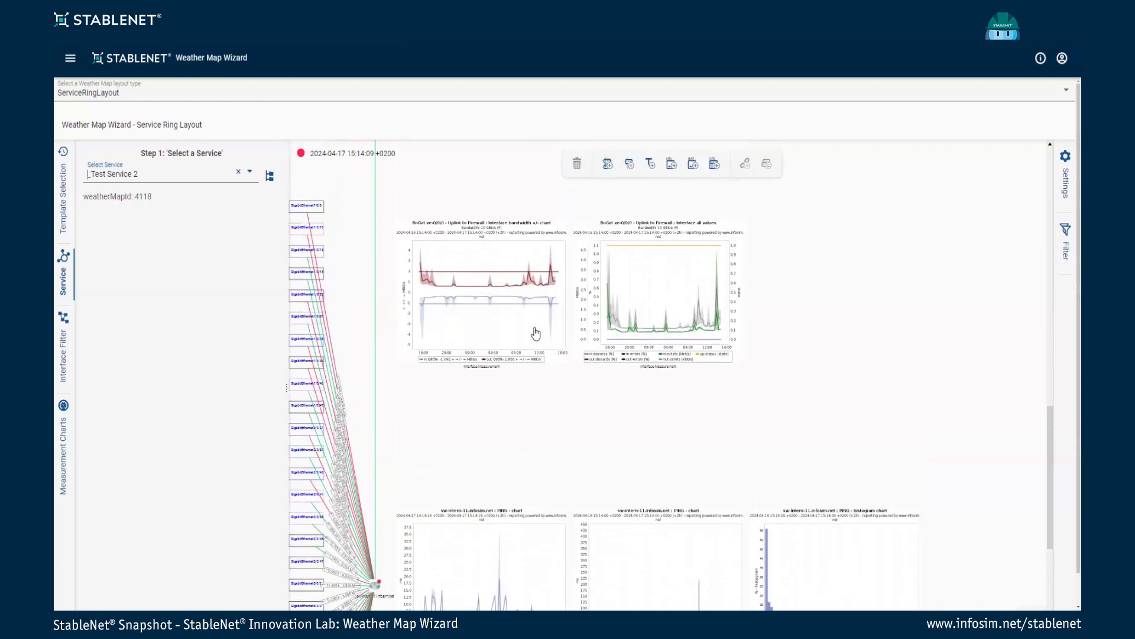
scroll(532, 329, up, 1)
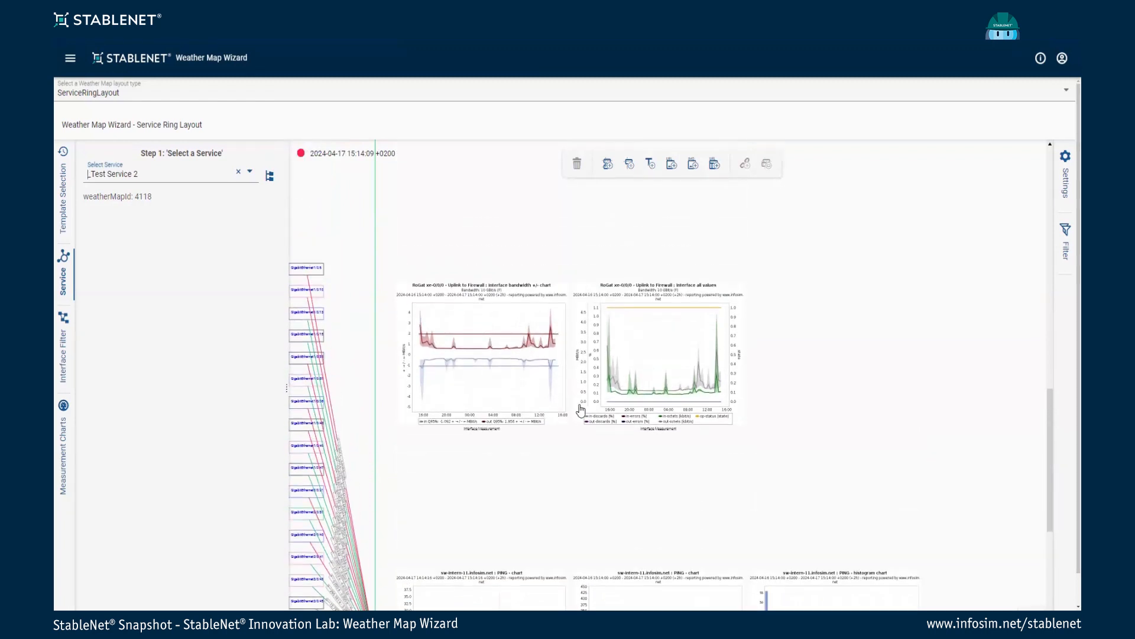
scroll(577, 394, up, 1)
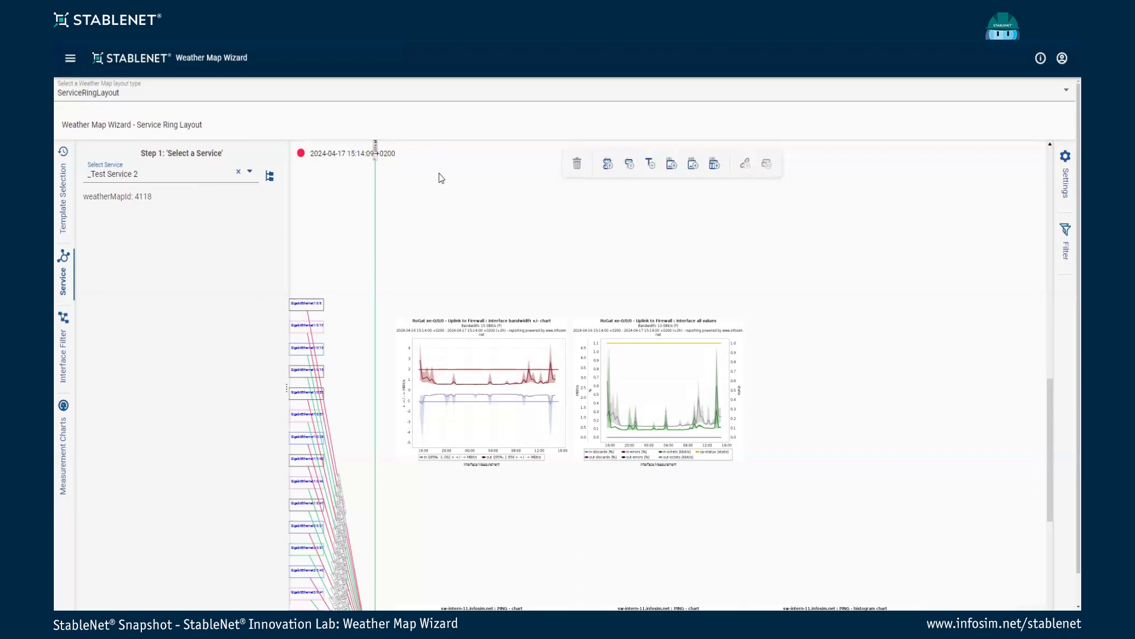
scroll(618, 310, up, 3)
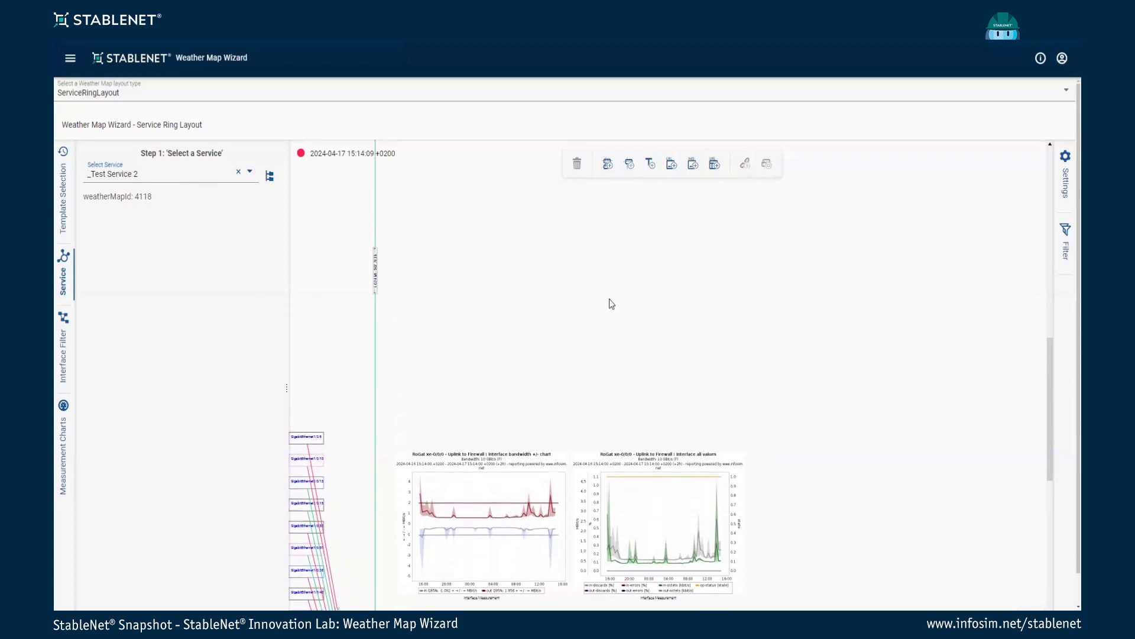
Step: Load the saved template "2 device charts" for the current service map
click(65, 231)
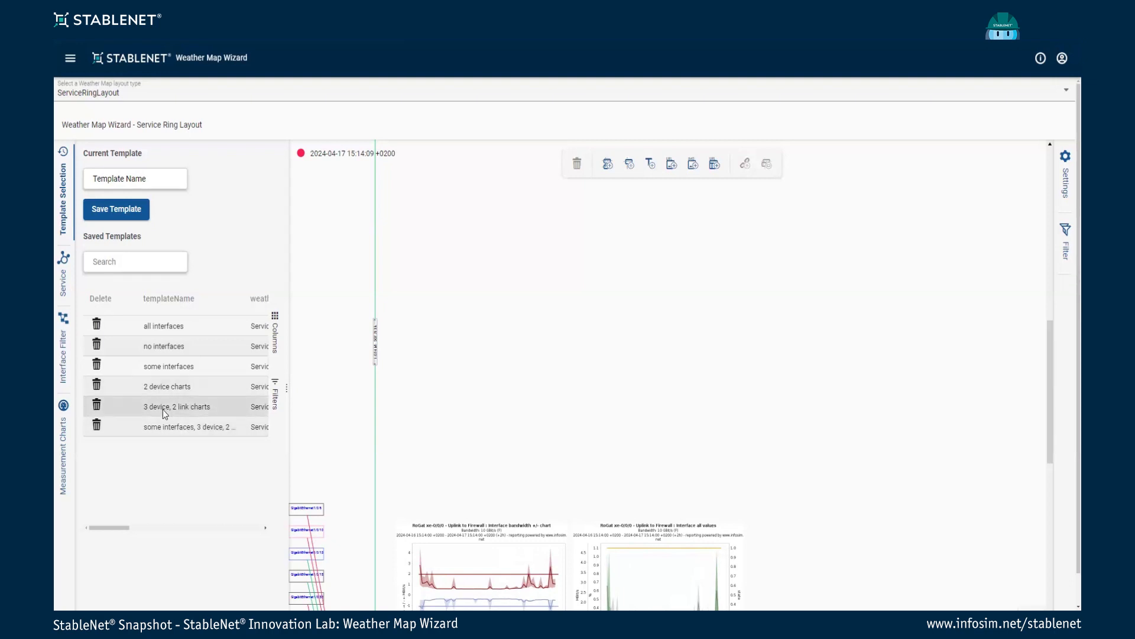
click(167, 385)
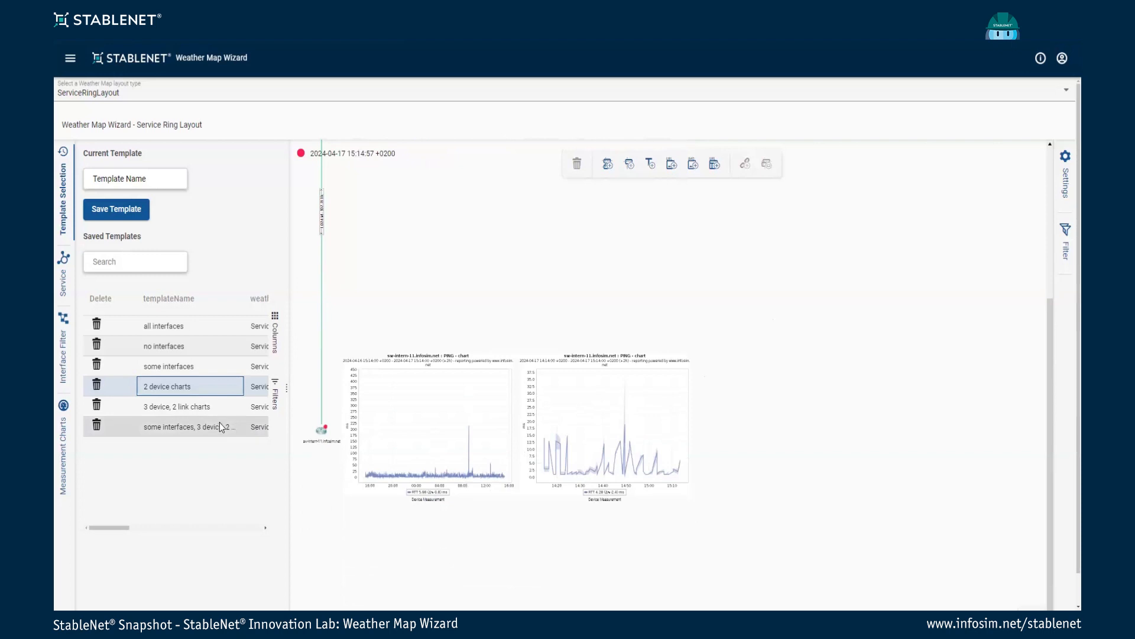
Step: Load the saved template "all interfaces" and inspect the interfaces attached to the devices on the map
click(183, 329)
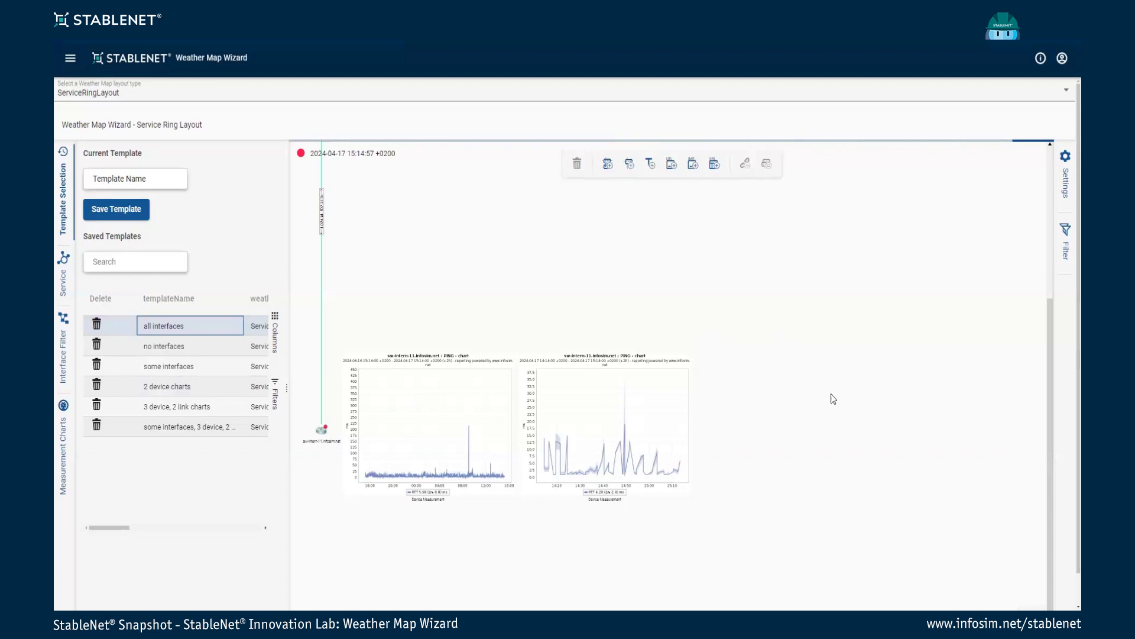
drag(1078, 238, 1079, 270)
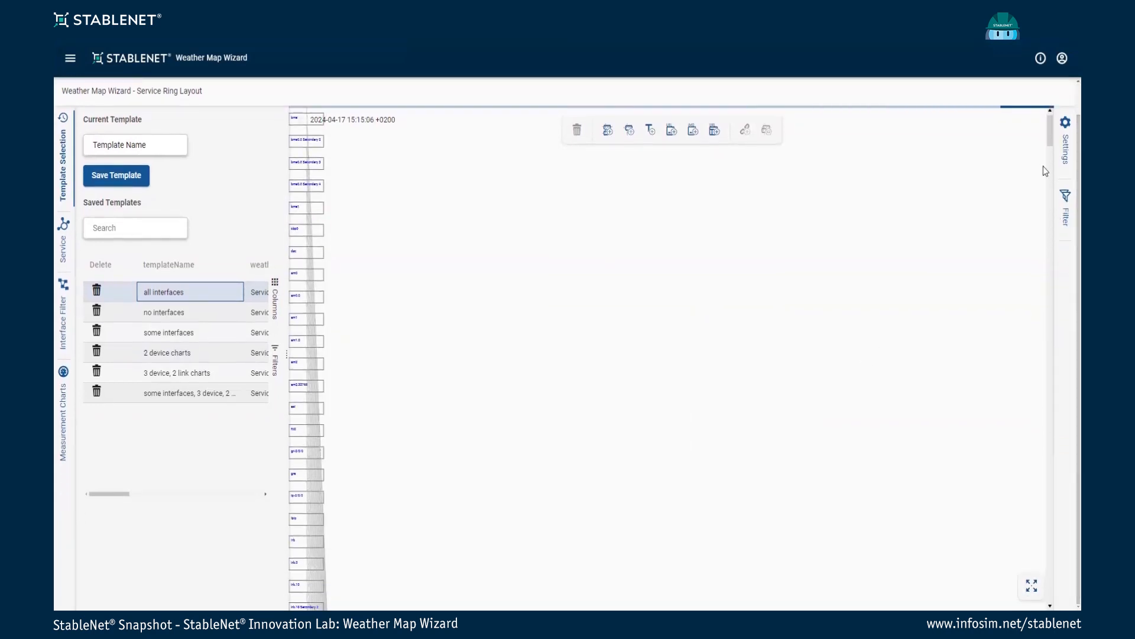
drag(1050, 136, 1032, 225)
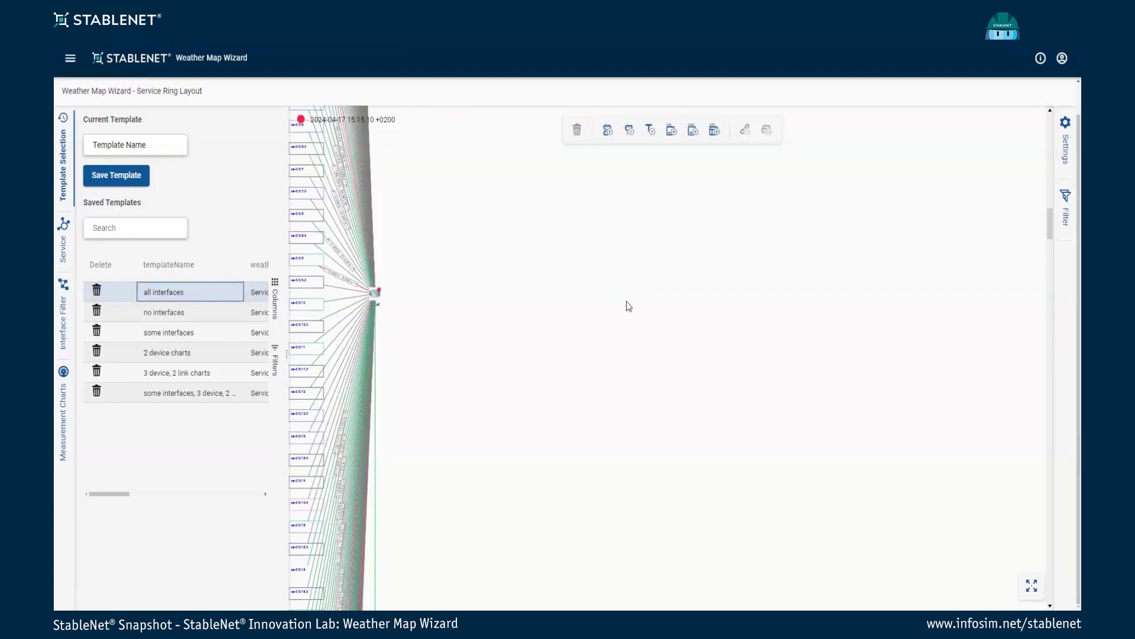
scroll(636, 349, down, 3)
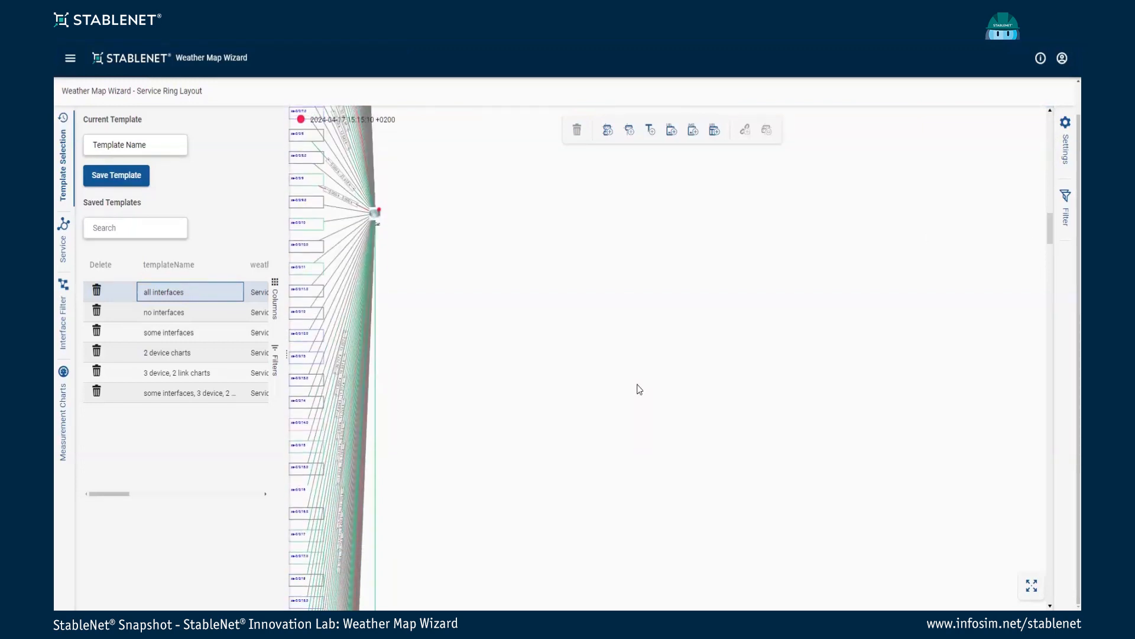
scroll(629, 405, down, 8)
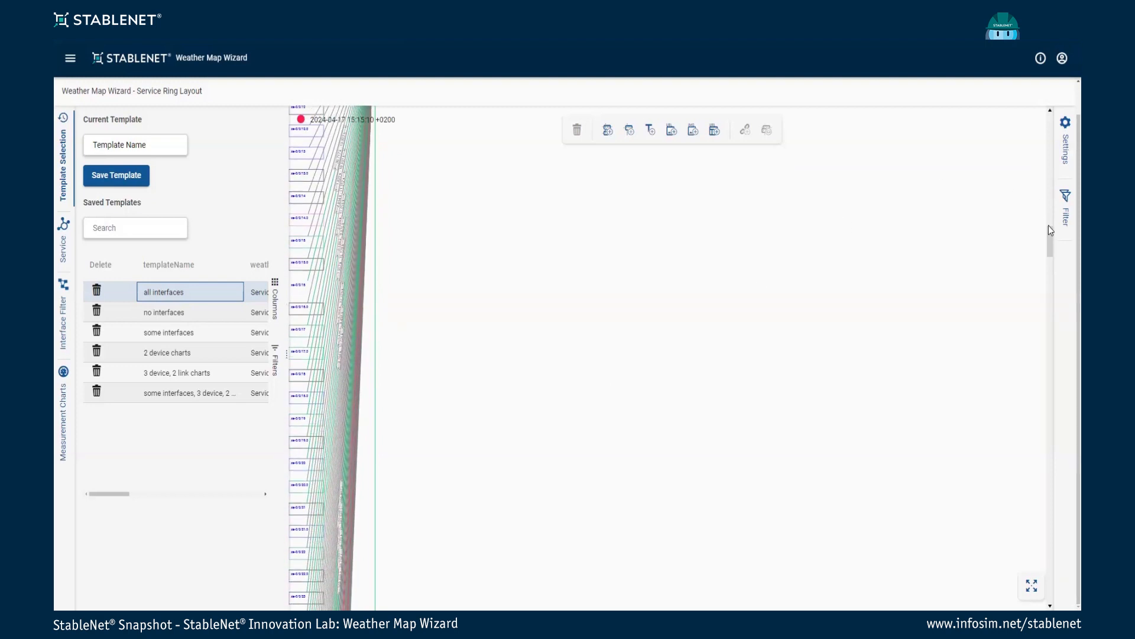
drag(1058, 257, 1068, 121)
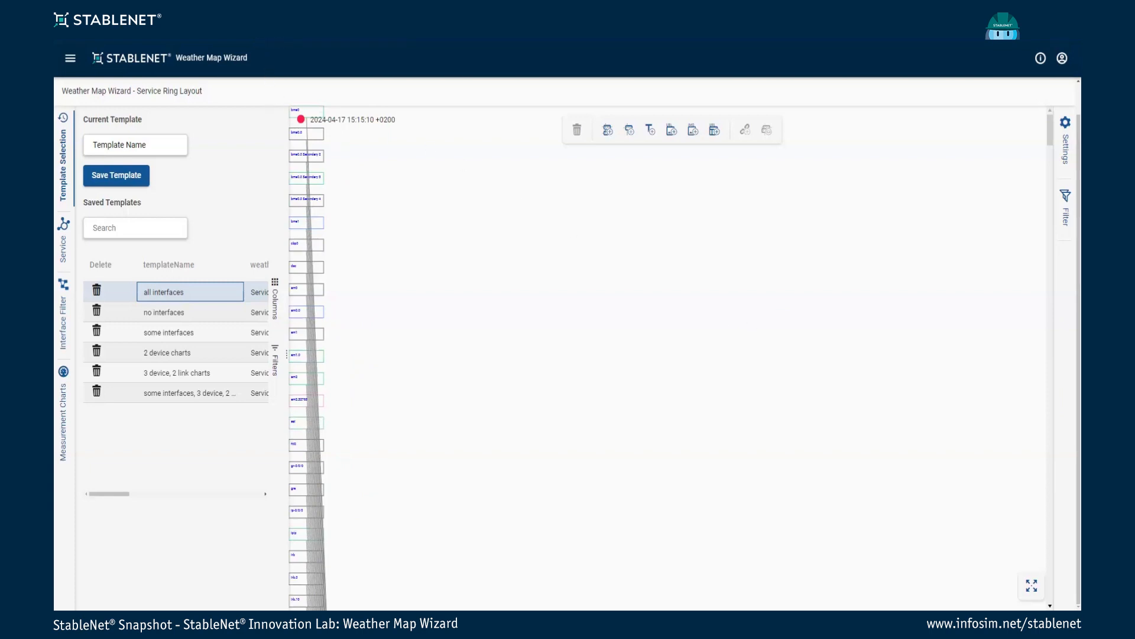
click(507, 62)
key(BackSpace)
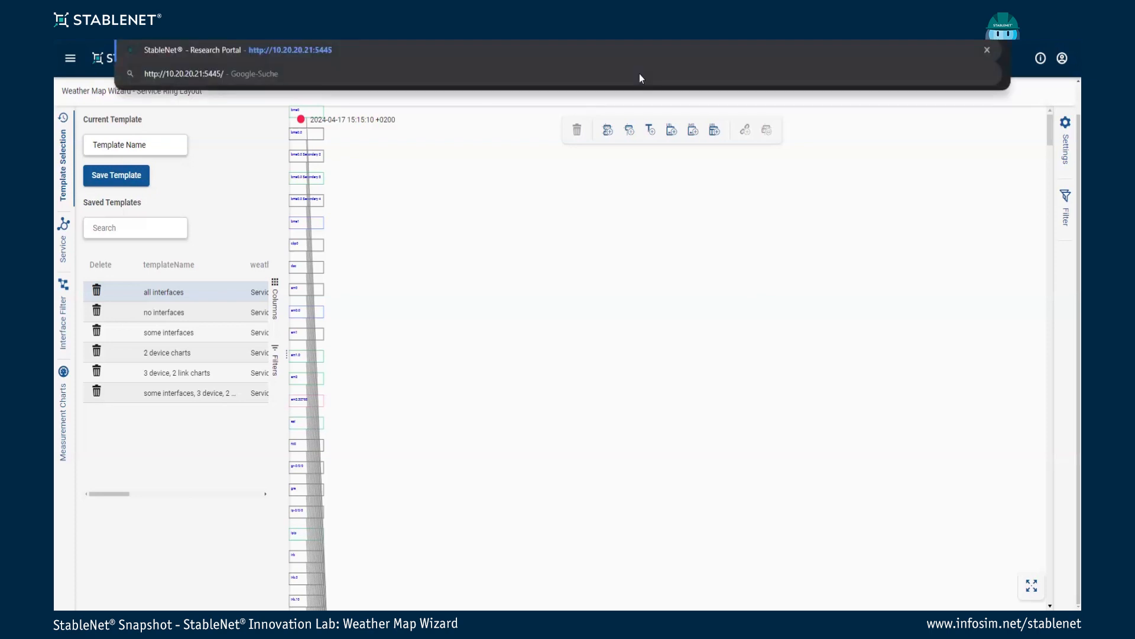
key(Return)
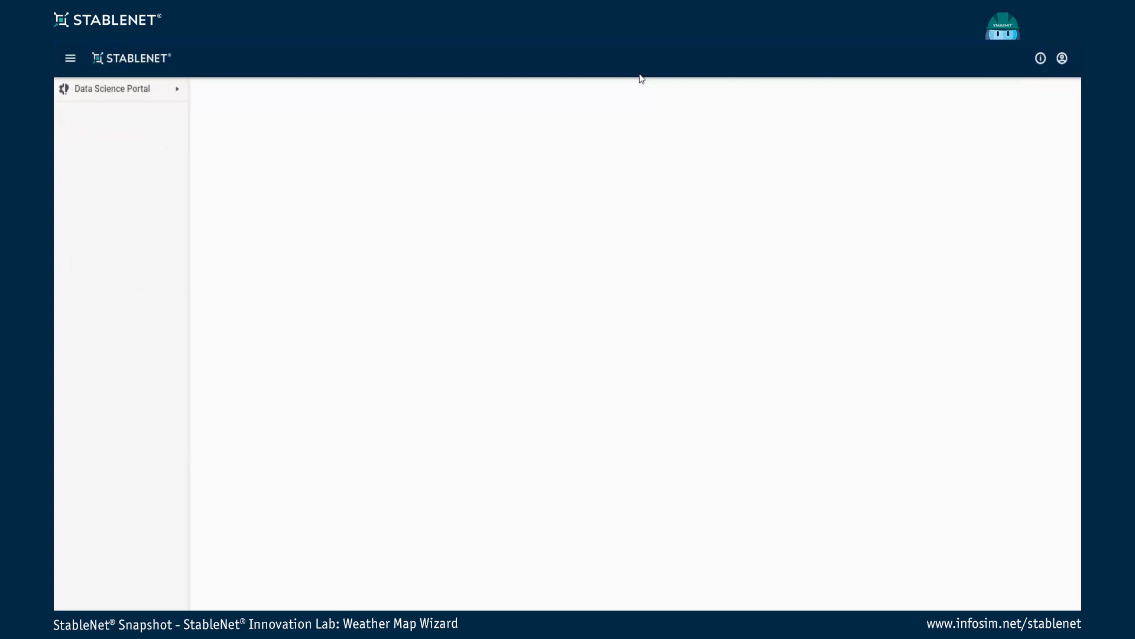
click(81, 98)
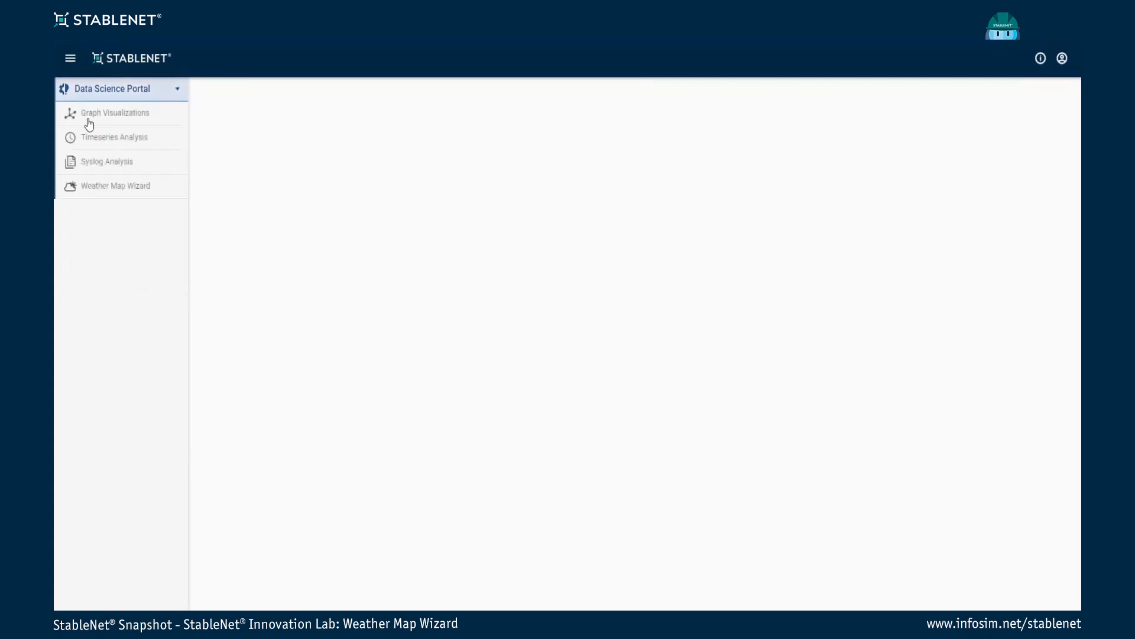
click(118, 190)
click(225, 91)
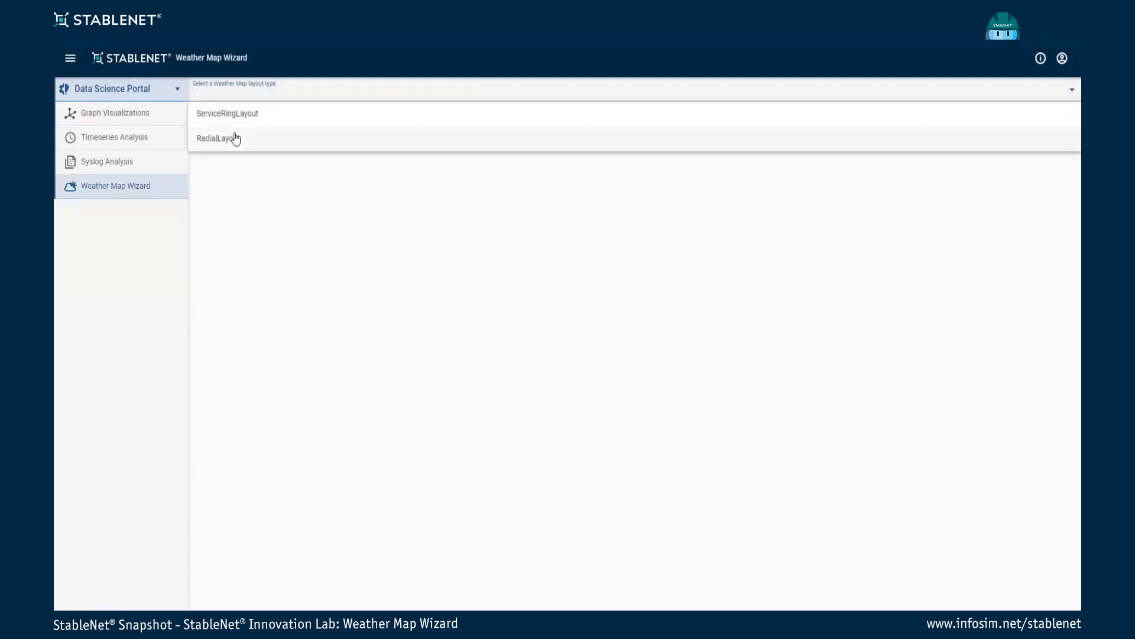
click(233, 136)
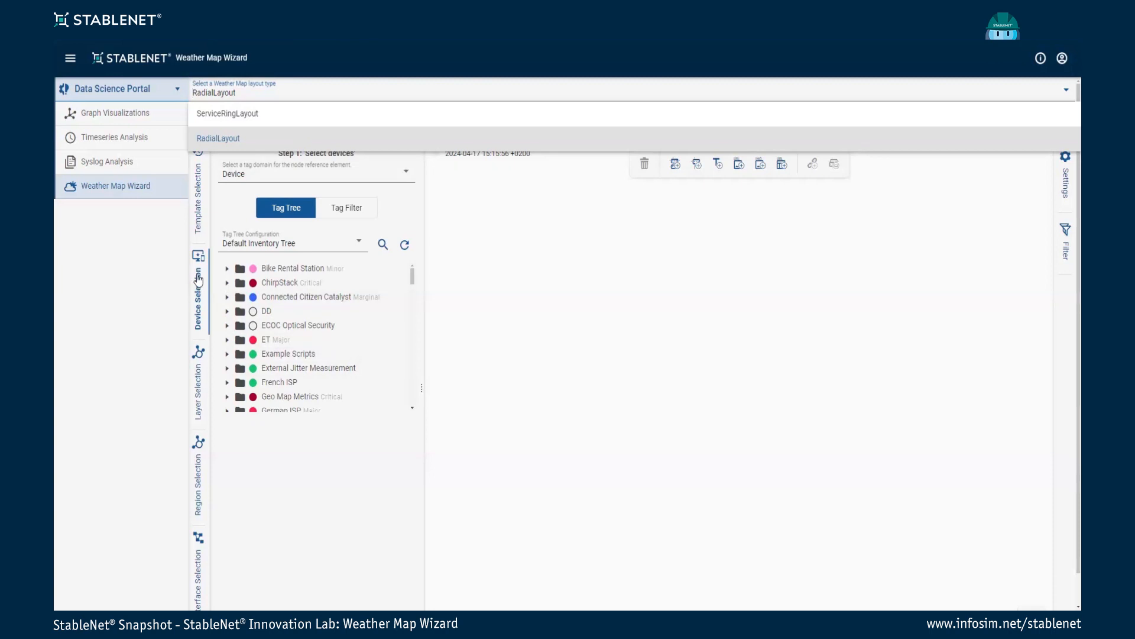
Step: Layer the radial map by the Function tag category and move the Border layer to the end of the layer order
click(199, 389)
click(278, 171)
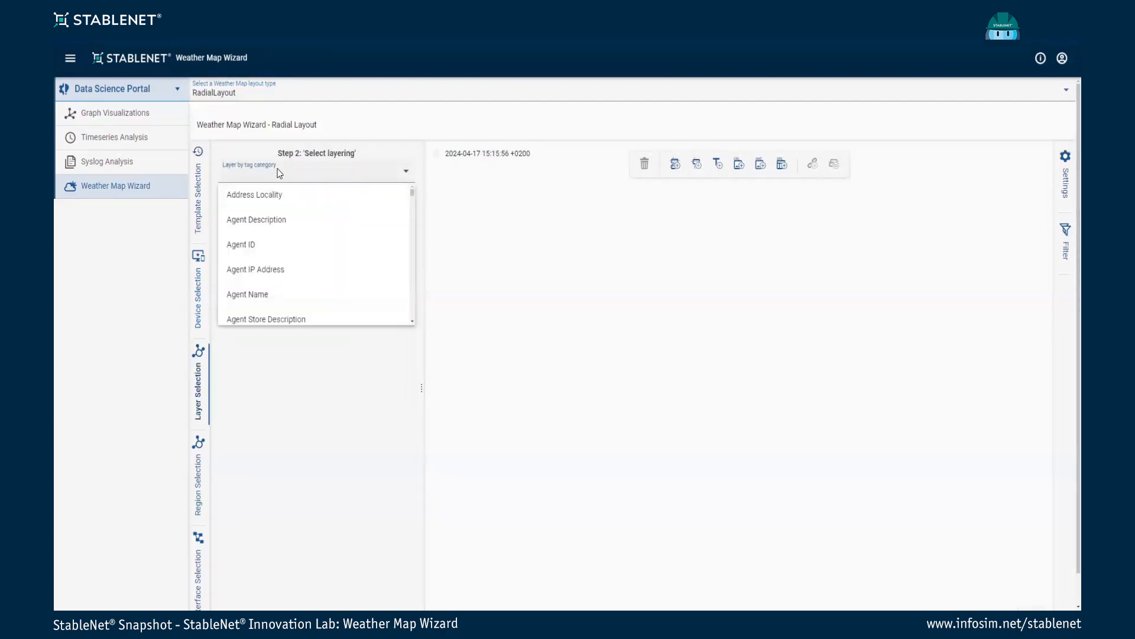
text(func)
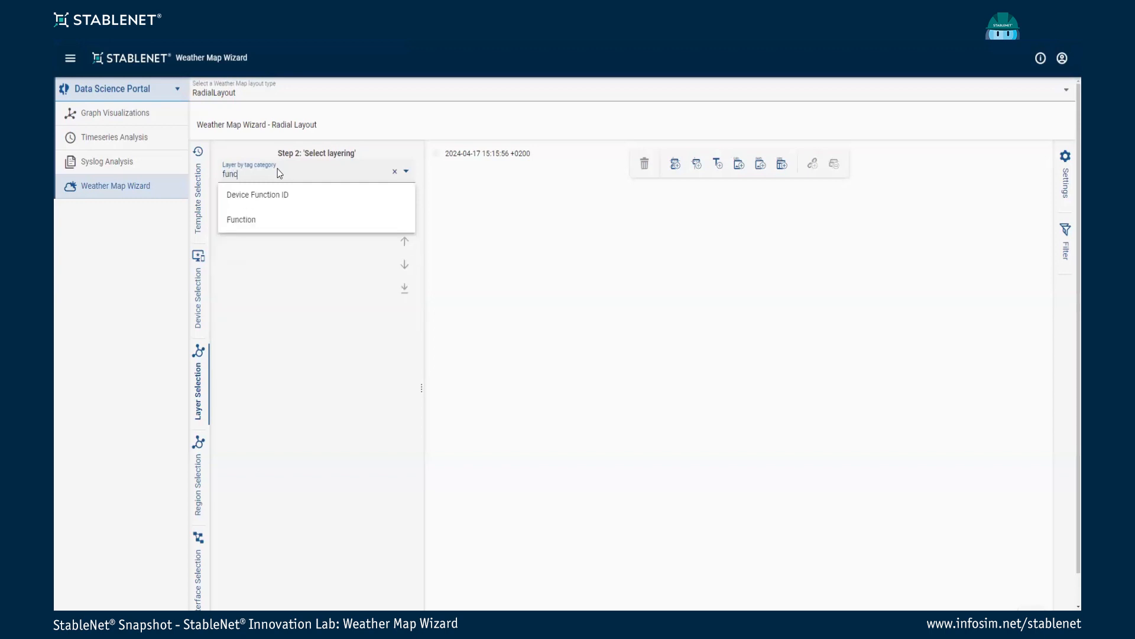
click(286, 213)
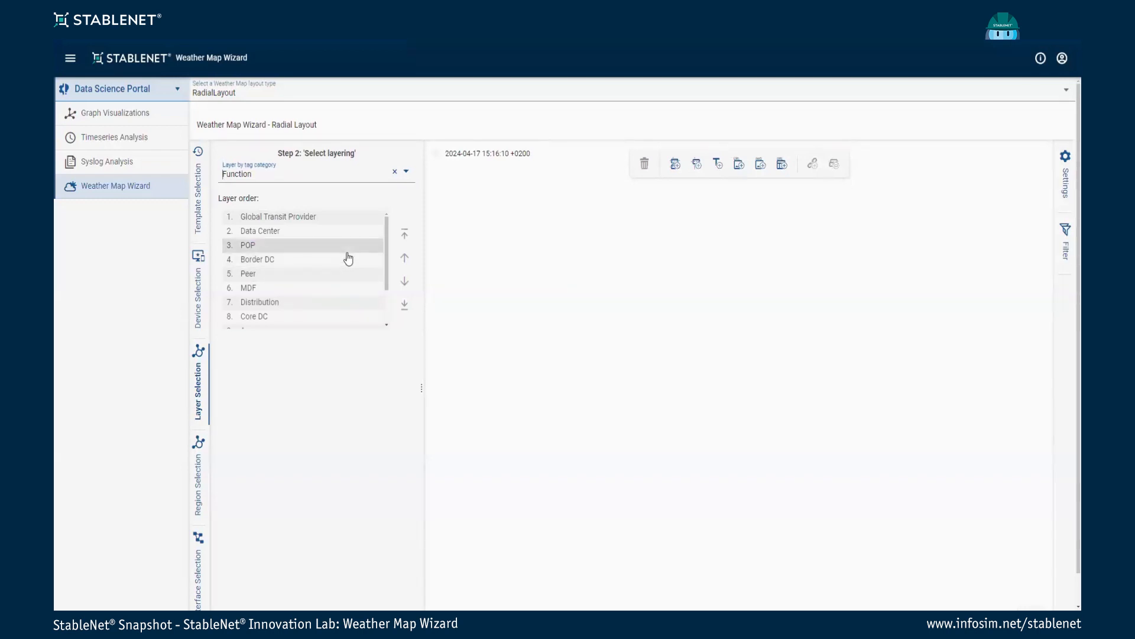
scroll(349, 257, down, 2)
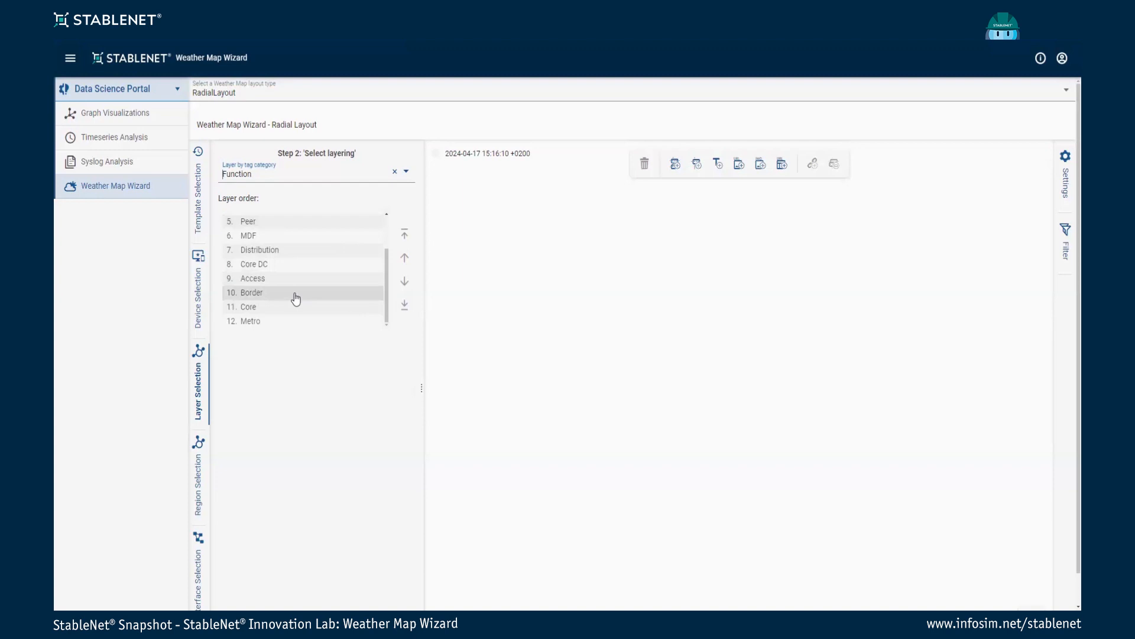
drag(296, 298, 297, 322)
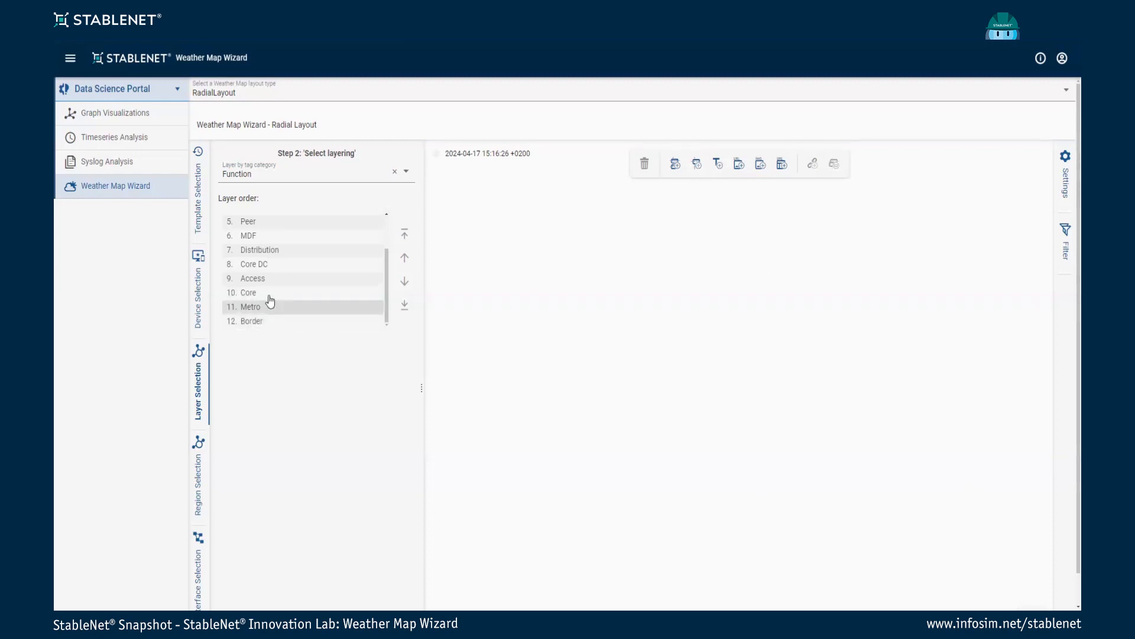
Step: Return to the device selection and set its tag tree configuration to Catalyst Tree (by function)
click(197, 304)
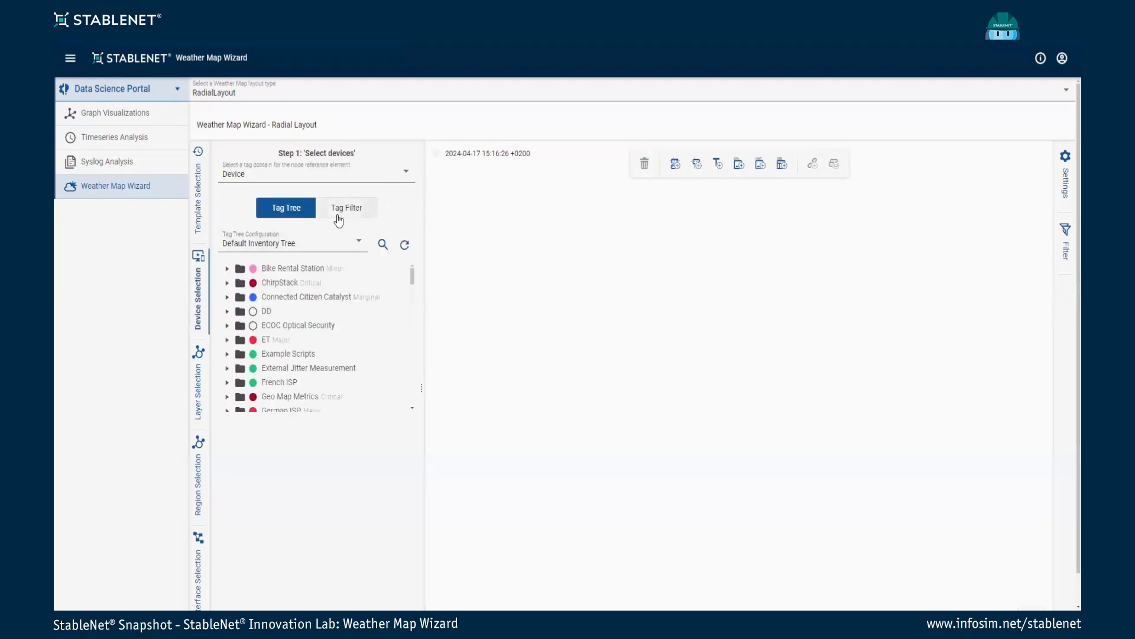
click(307, 240)
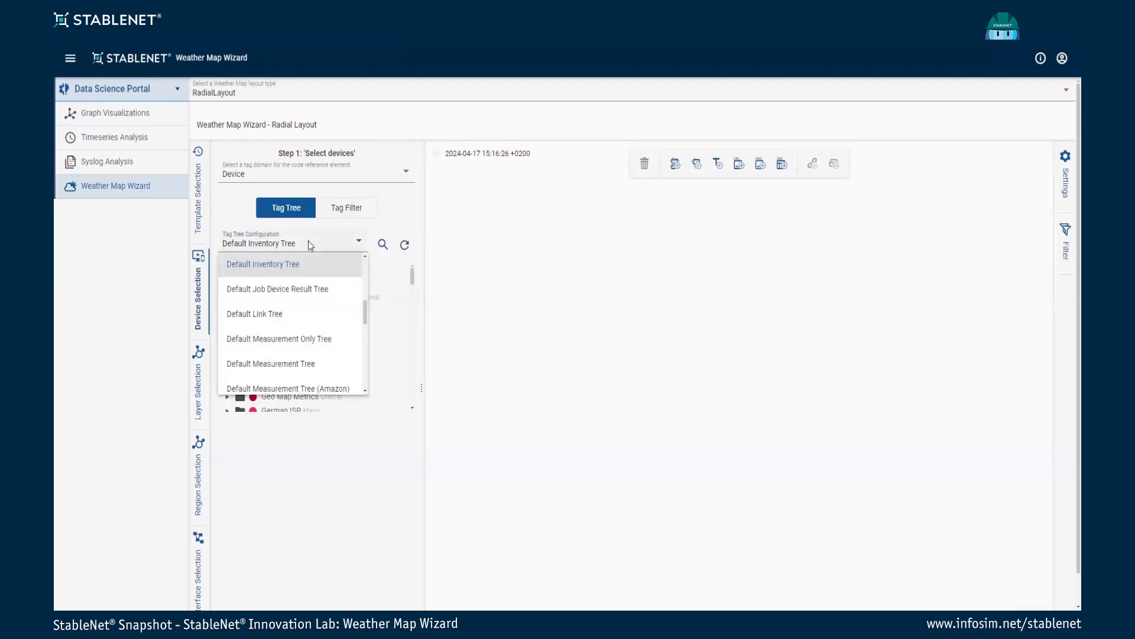
scroll(292, 310, up, 5)
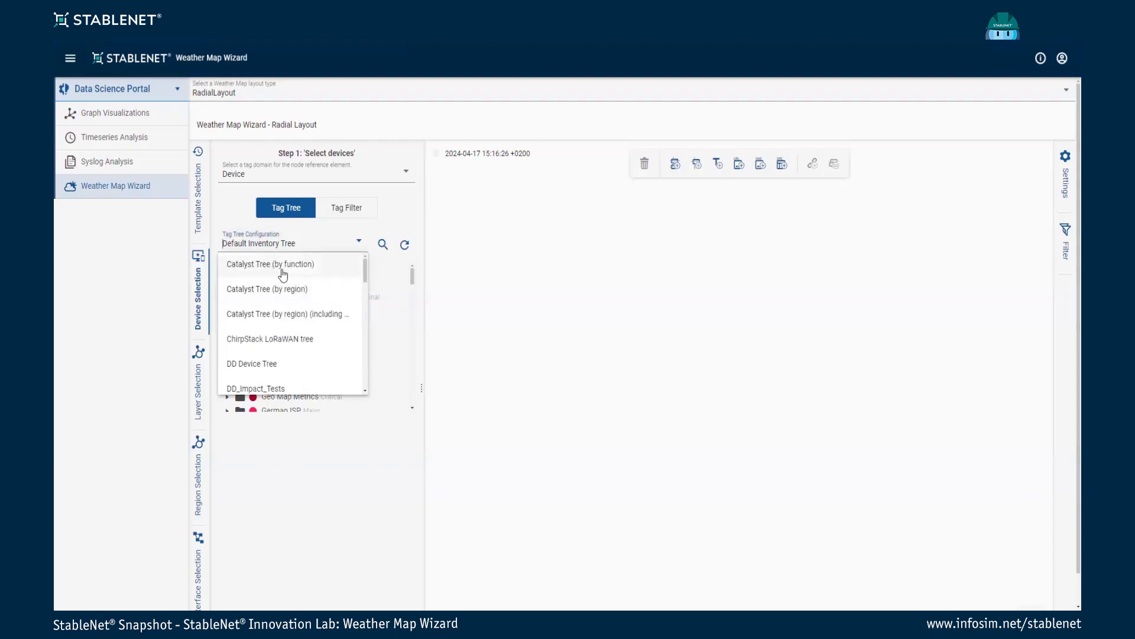
click(248, 273)
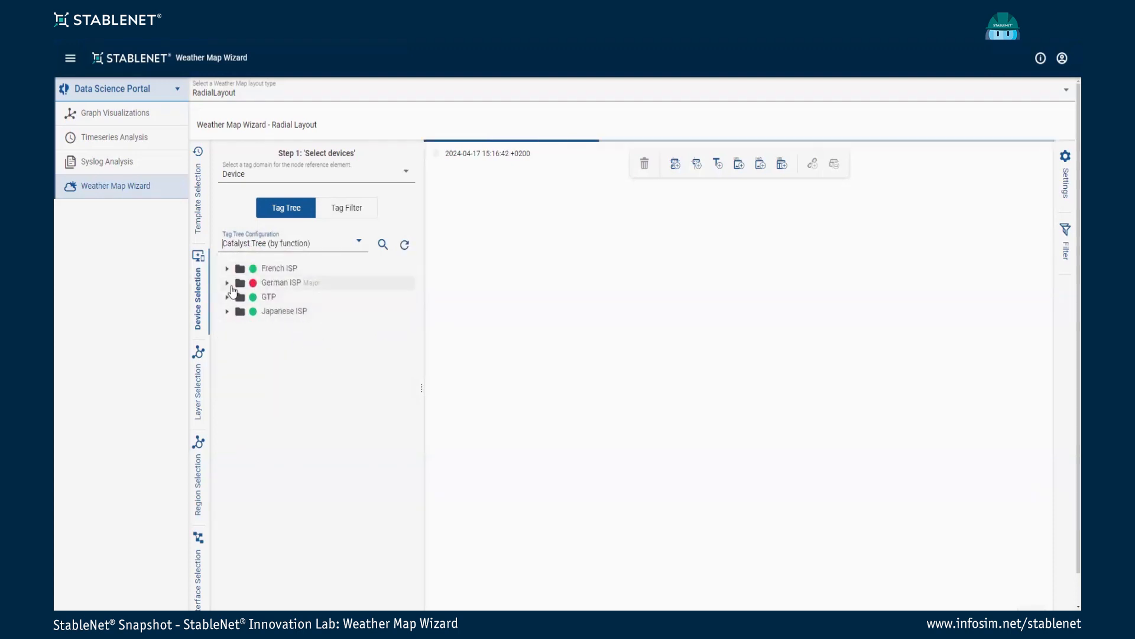
Step: Select the German ISP border devices Border0E, Border0N, Border0S, Border0W, Border1E, Border1N, Border1S and Border1W for the map
click(228, 283)
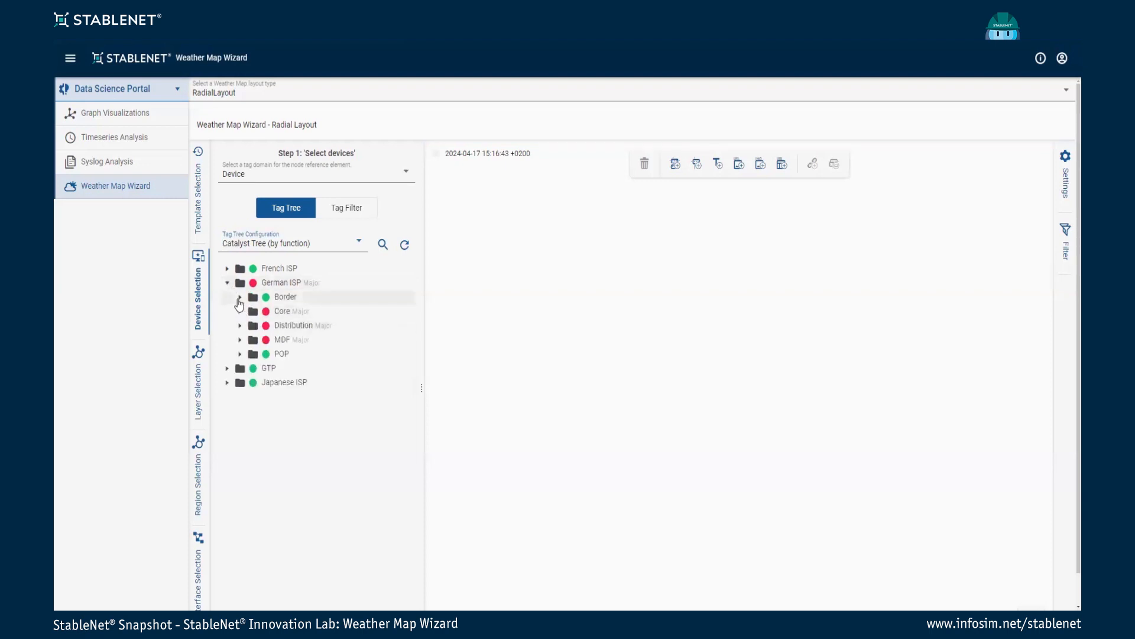
click(240, 296)
scroll(368, 343, down, 3)
scroll(339, 314, up, 3)
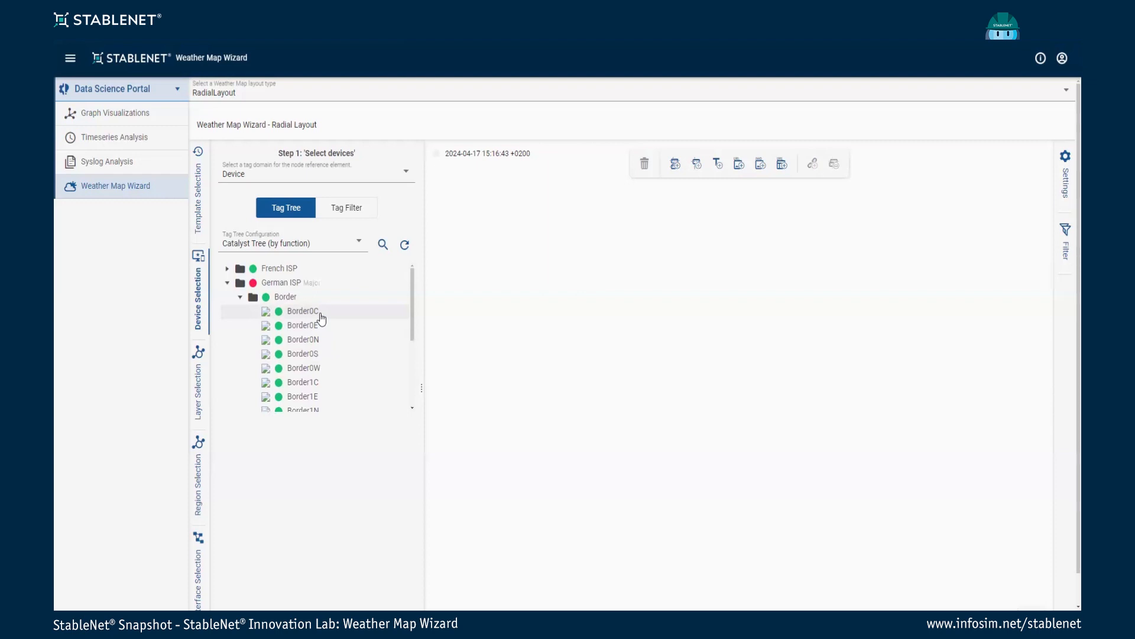
click(313, 328)
ctrl+click(313, 341)
ctrl+click(318, 353)
ctrl+click(319, 369)
scroll(330, 363, down, 1)
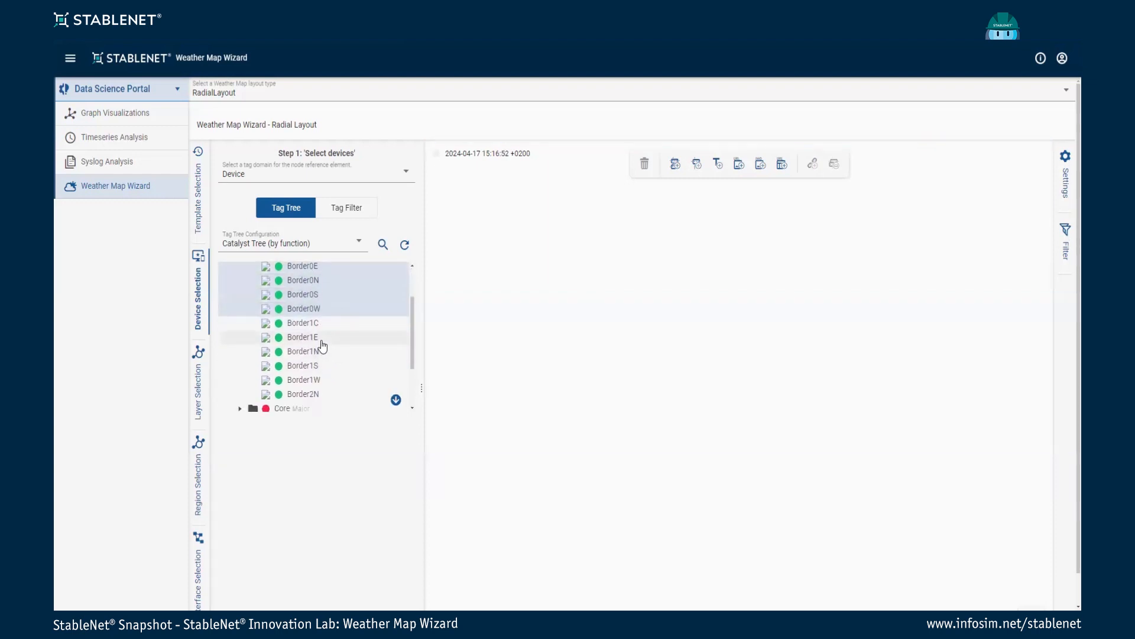
ctrl+click(321, 341)
ctrl+click(319, 353)
ctrl+click(314, 367)
ctrl+click(317, 381)
scroll(340, 355, down, 2)
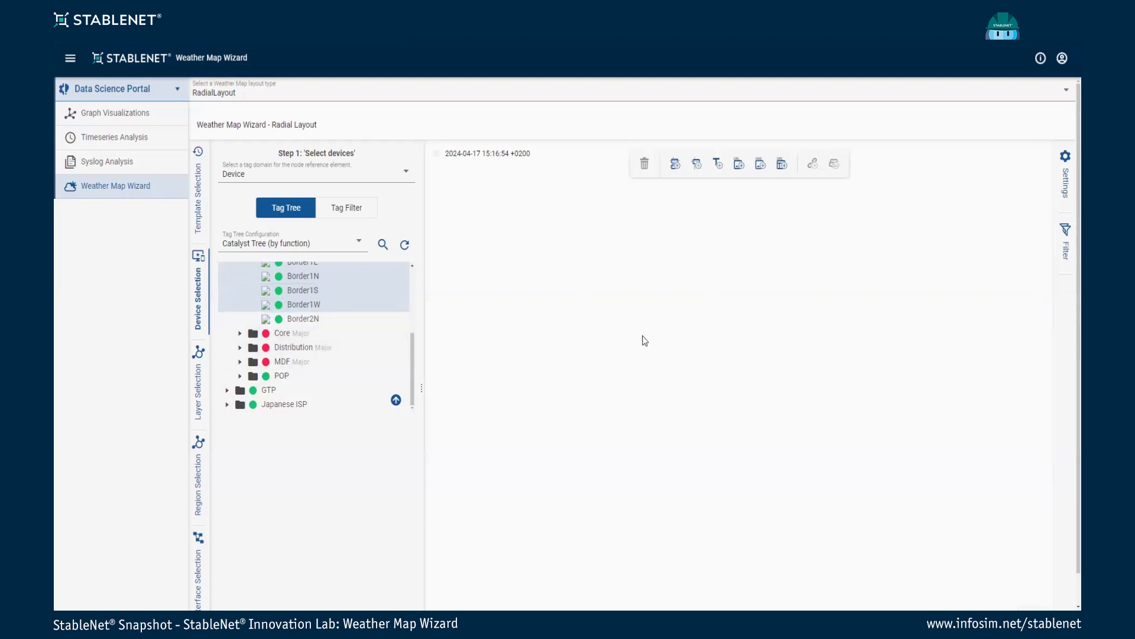
Step: Add the German ISP core devices Core East, North, South and West, numbers 1 and 2 of each, to the selection
click(241, 335)
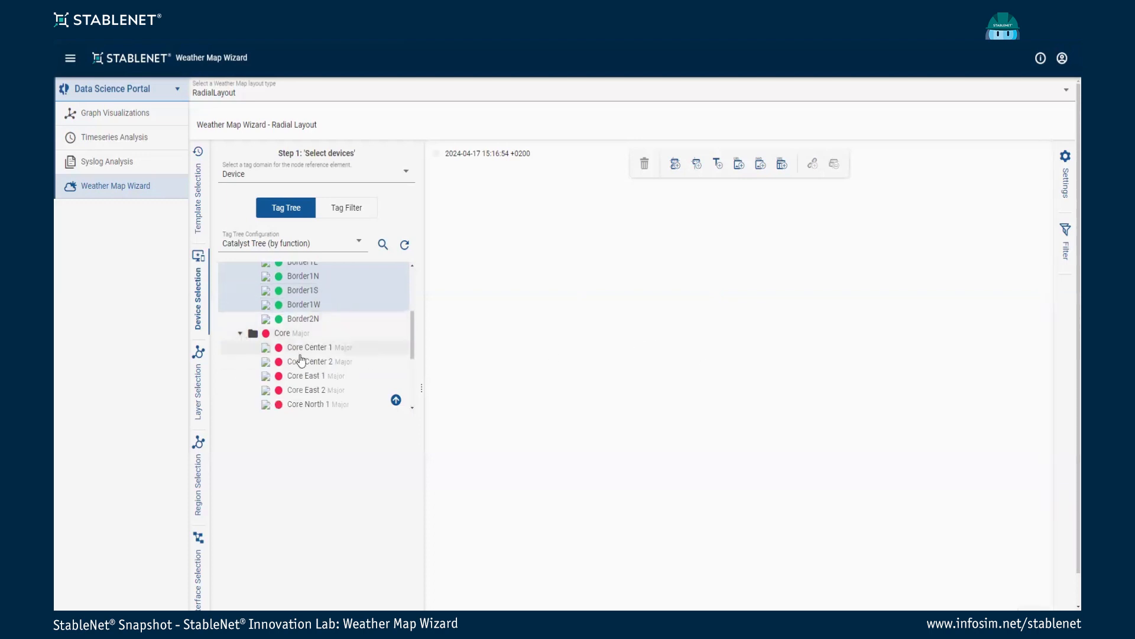
click(313, 364)
click(313, 378)
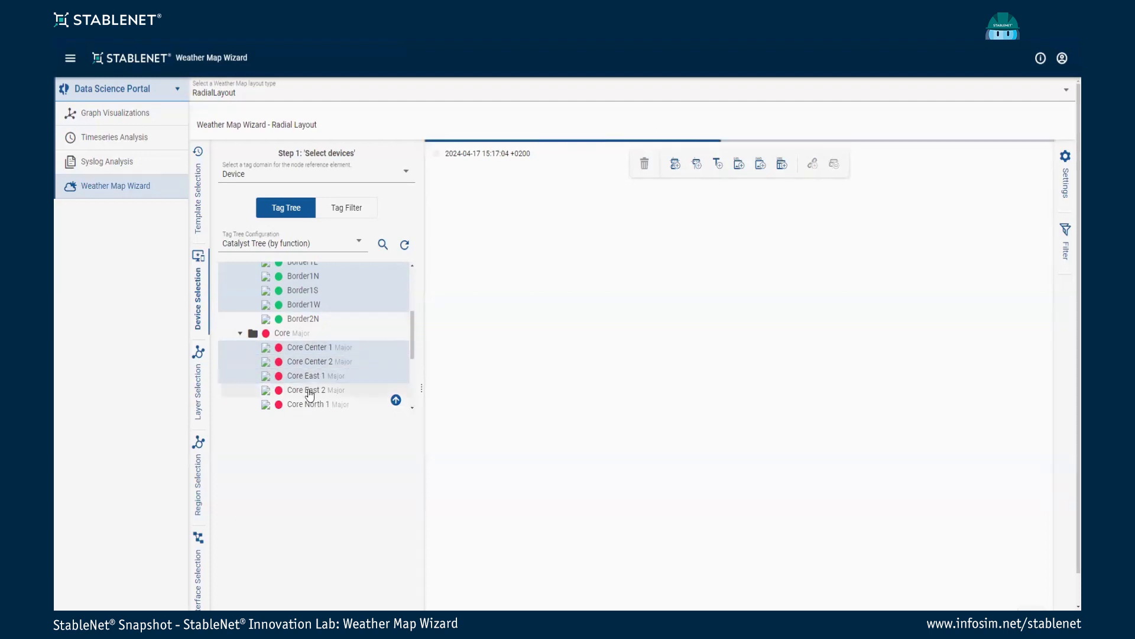
click(311, 391)
click(313, 364)
scroll(331, 355, down, 2)
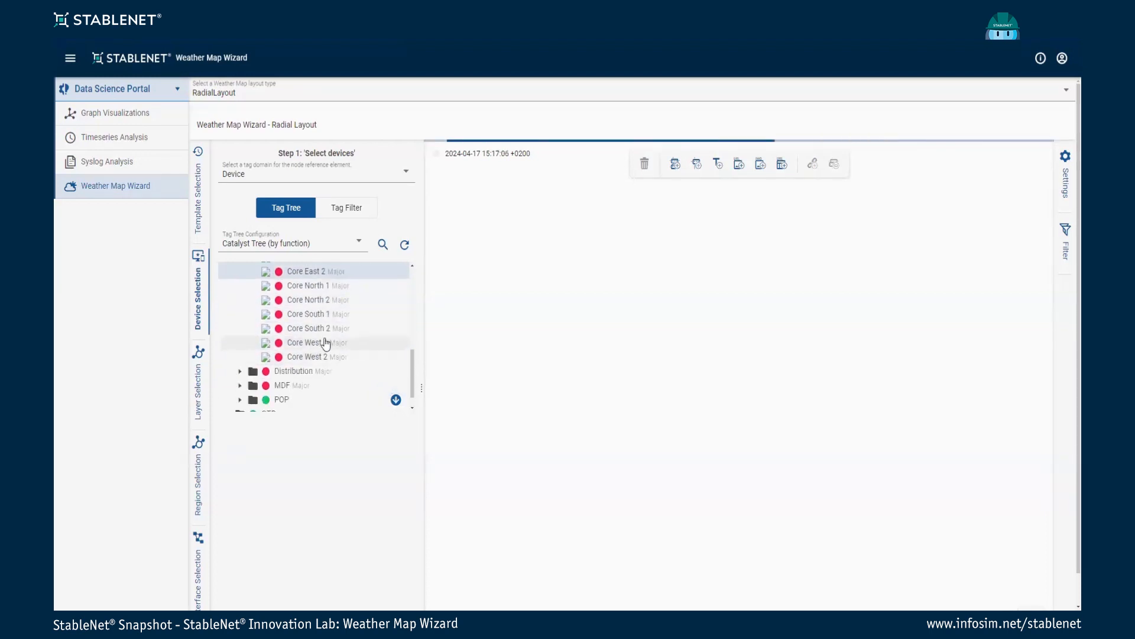
click(319, 300)
click(317, 287)
click(314, 314)
click(313, 328)
click(311, 343)
click(311, 357)
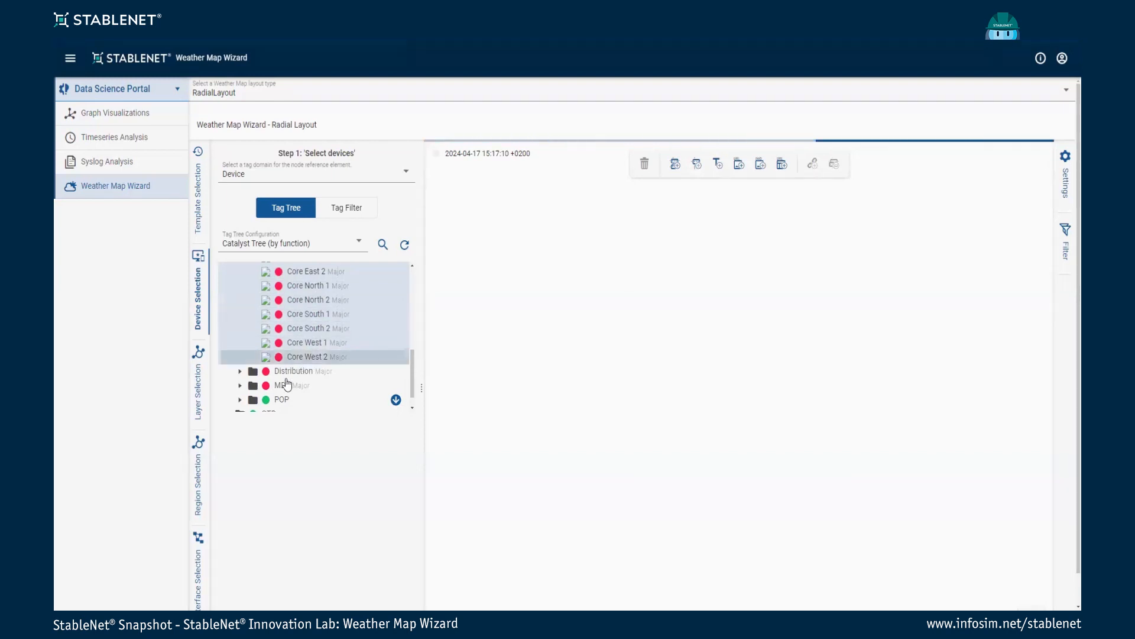
Step: Set the tag category for the map's region selection to Region
click(200, 414)
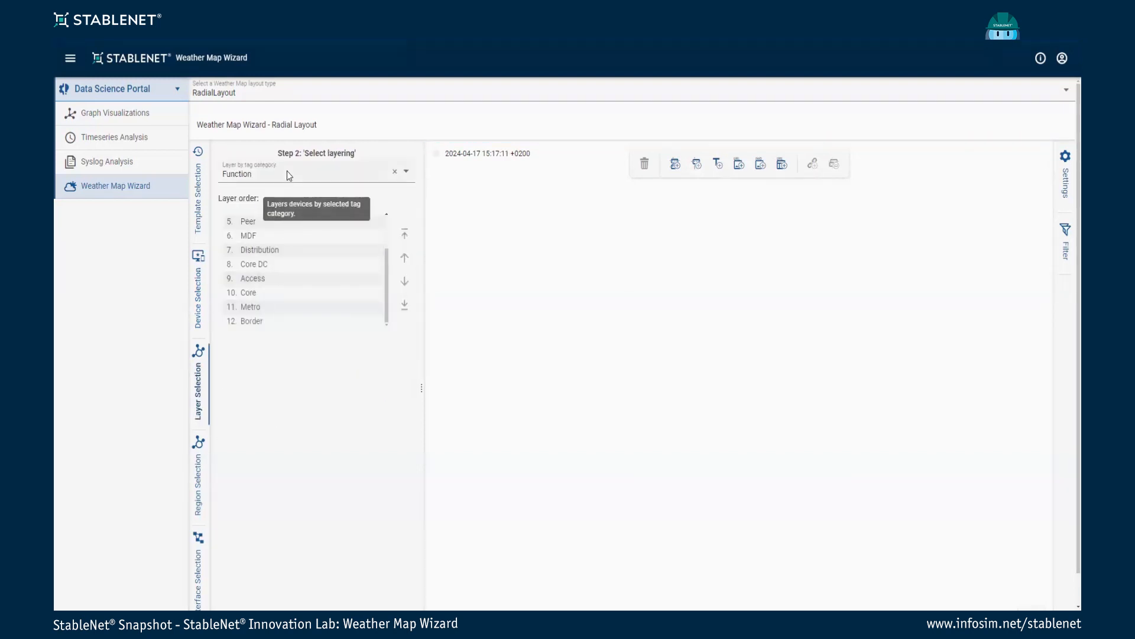
click(199, 459)
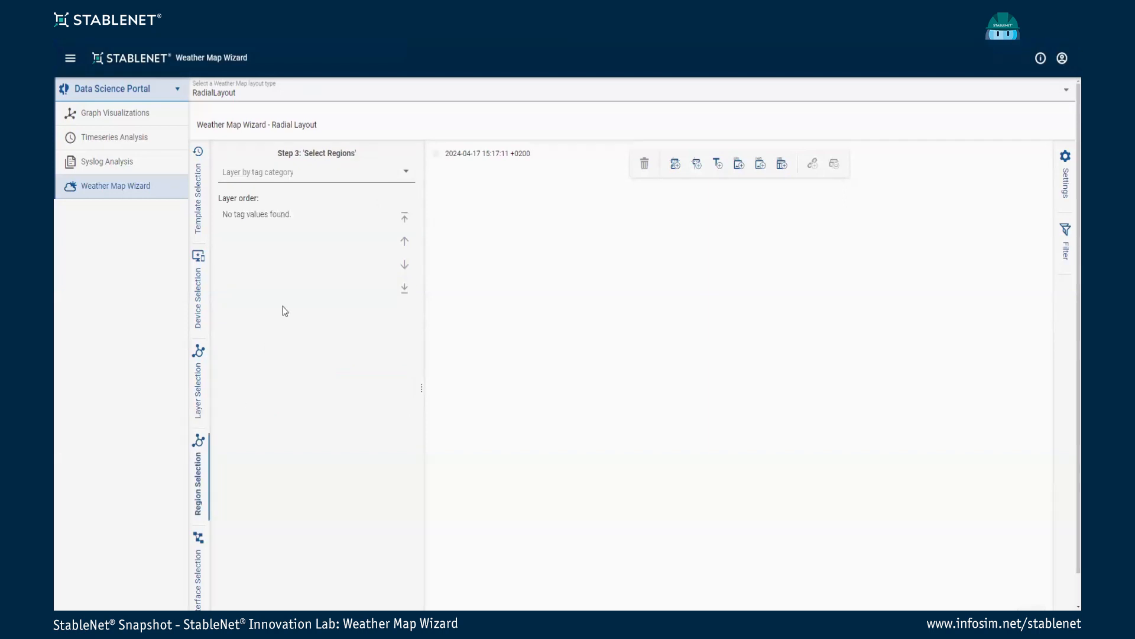
click(284, 177)
text(regi)
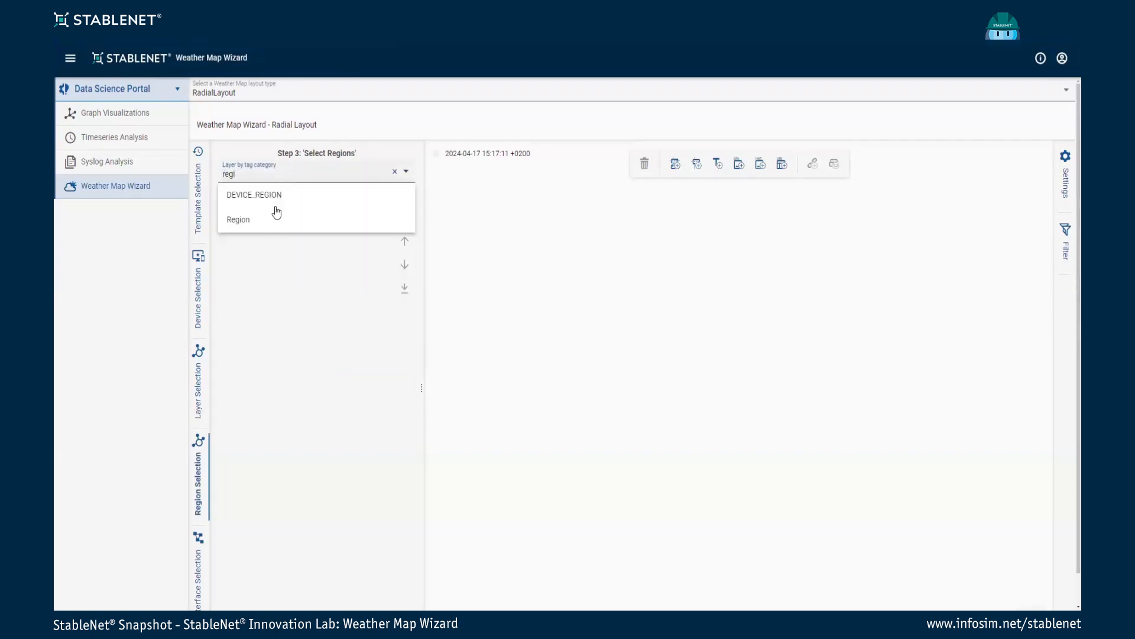
click(271, 216)
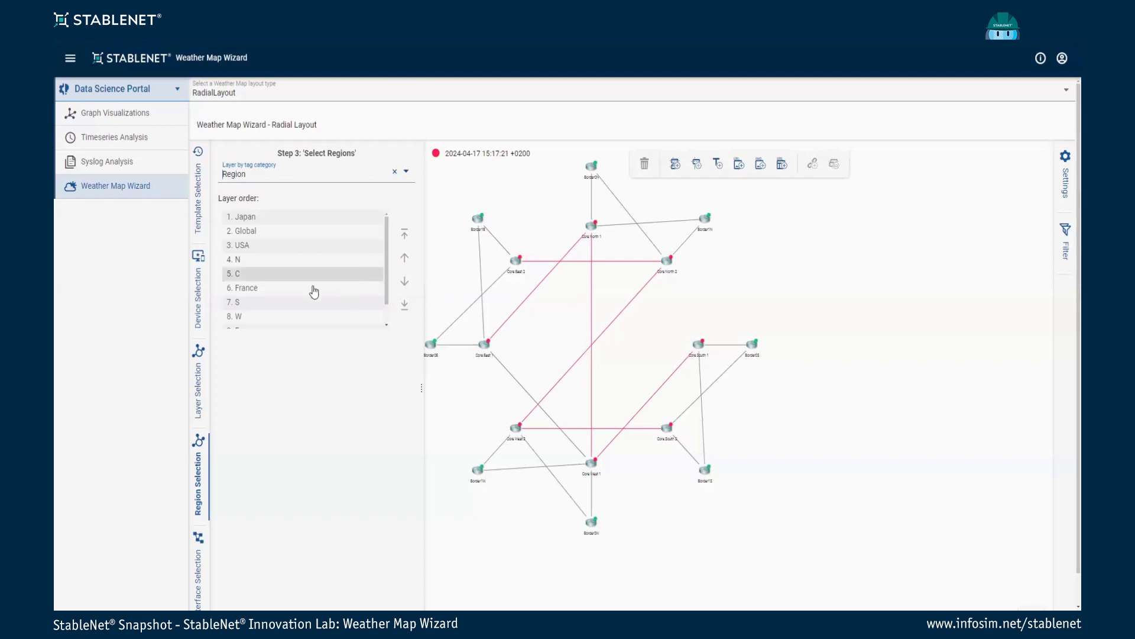
Step: Reorder the regions so that N, E, S and W come first, in that order
drag(255, 259, 266, 216)
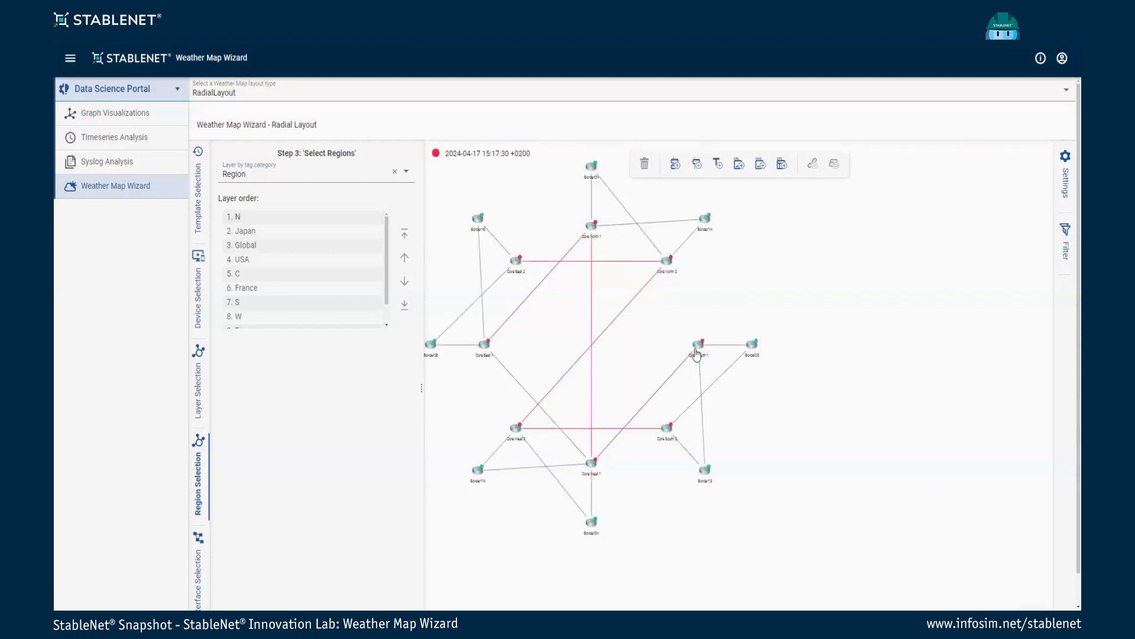
scroll(271, 309, down, 2)
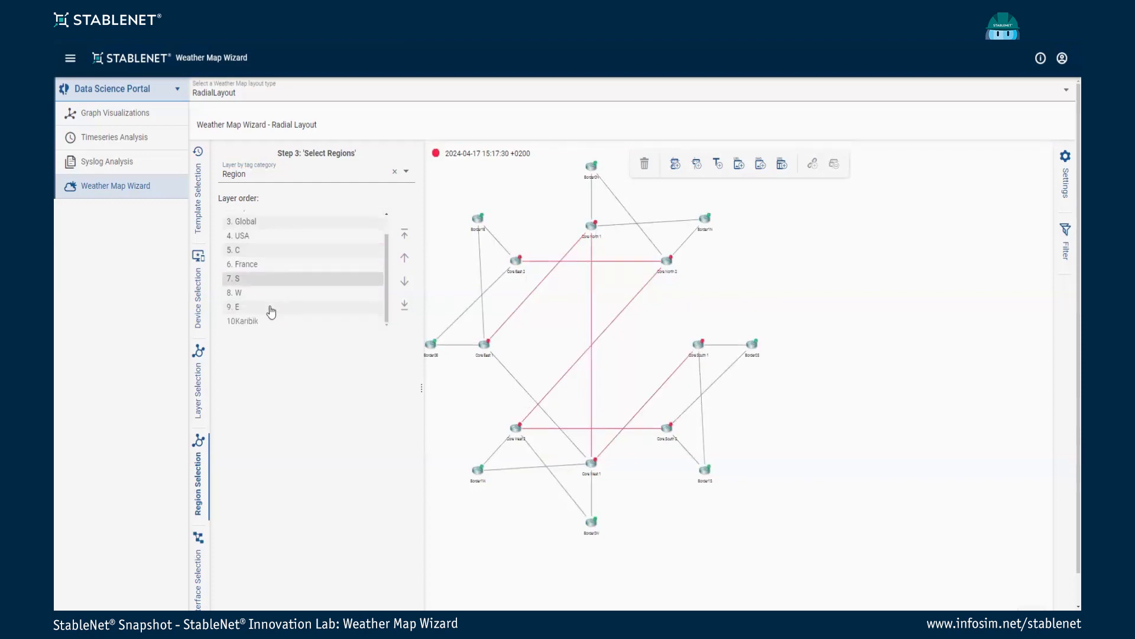
drag(270, 259, 275, 234)
drag(262, 316, 279, 246)
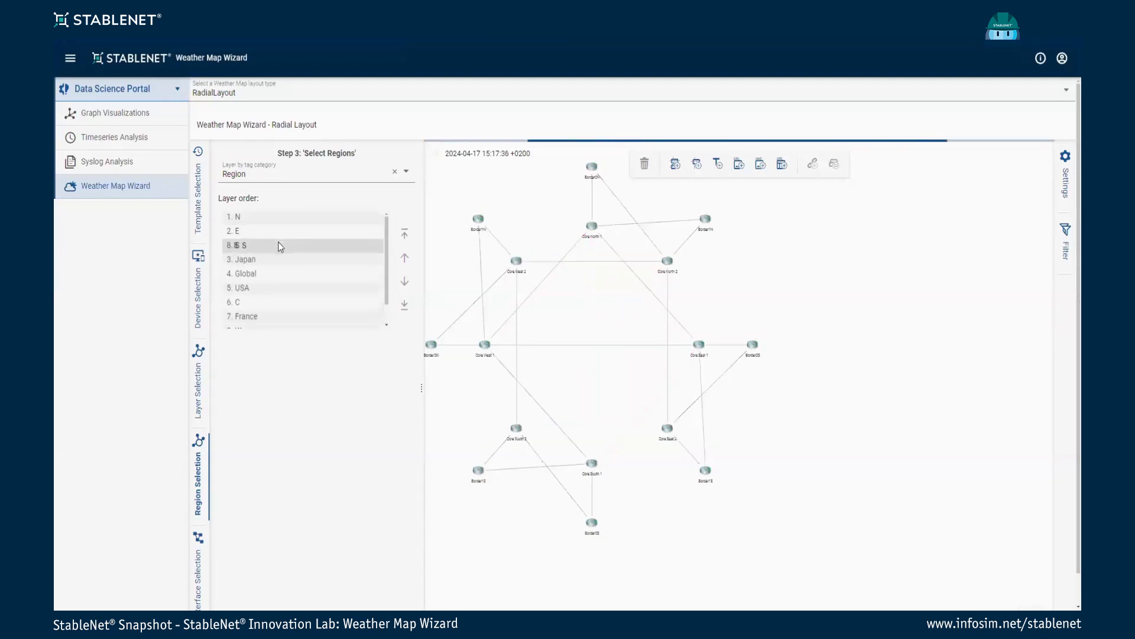
scroll(286, 292, down, 2)
drag(271, 307, 279, 238)
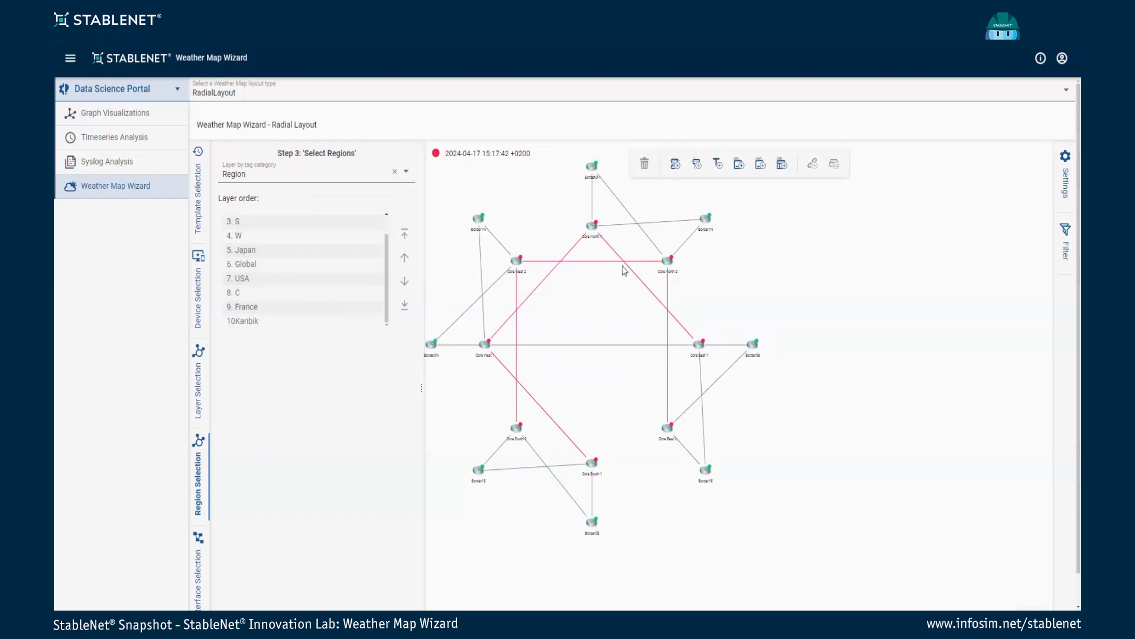
Step: Add the central devices Core Center 1, Core Center 2, Border1C and Border0C to the device selection
click(199, 289)
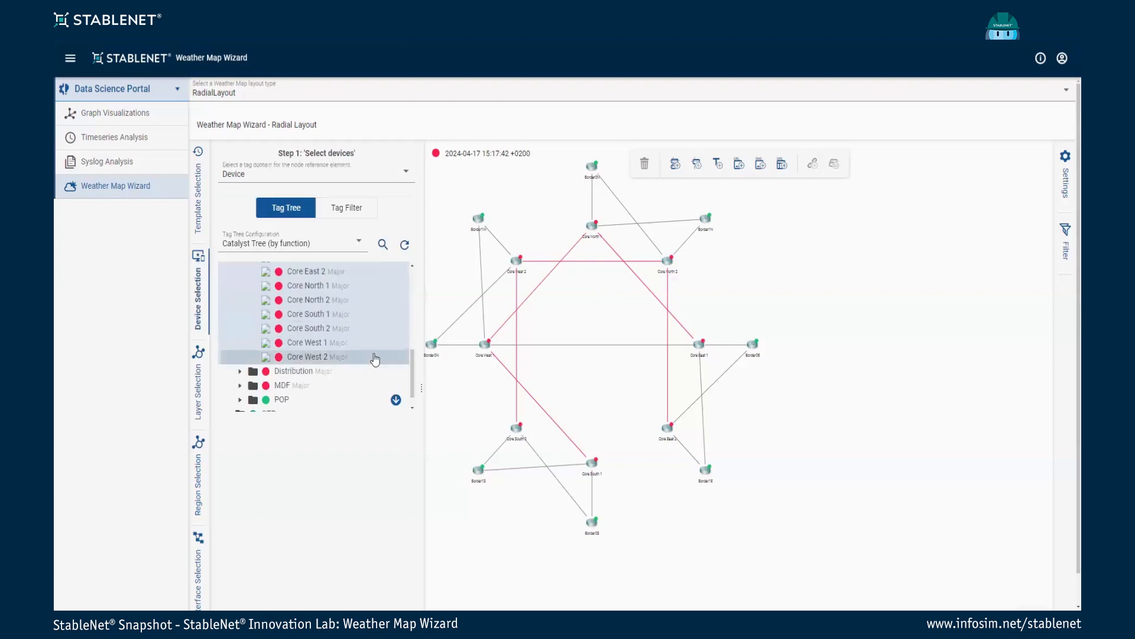
scroll(375, 359, up, 4)
click(325, 351)
click(319, 364)
scroll(358, 337, up, 1)
click(319, 307)
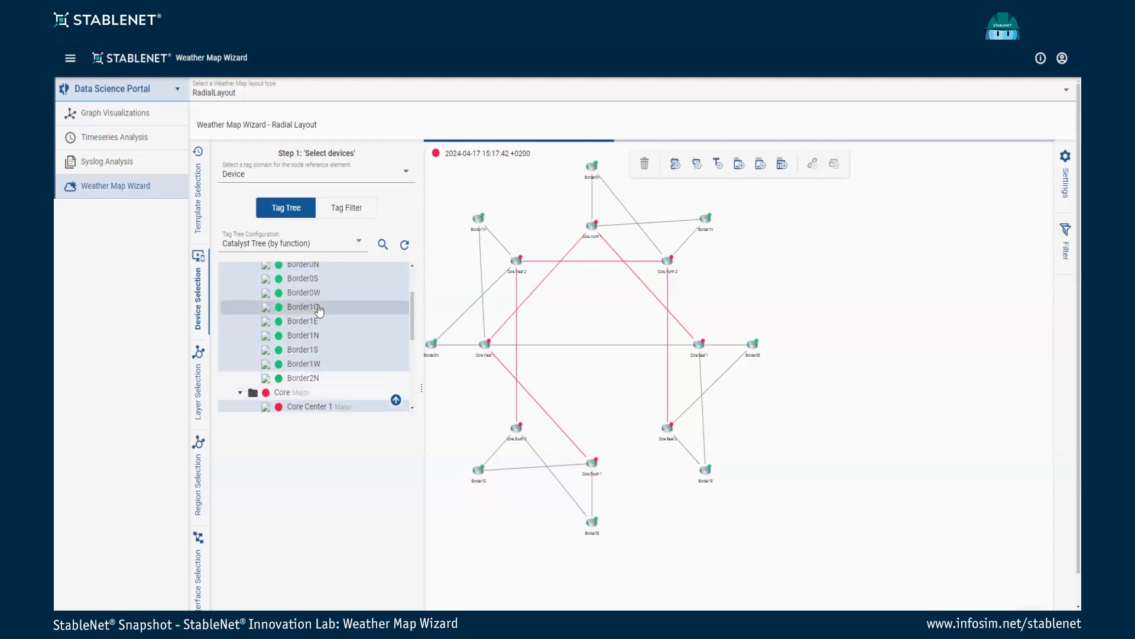
scroll(325, 311, up, 2)
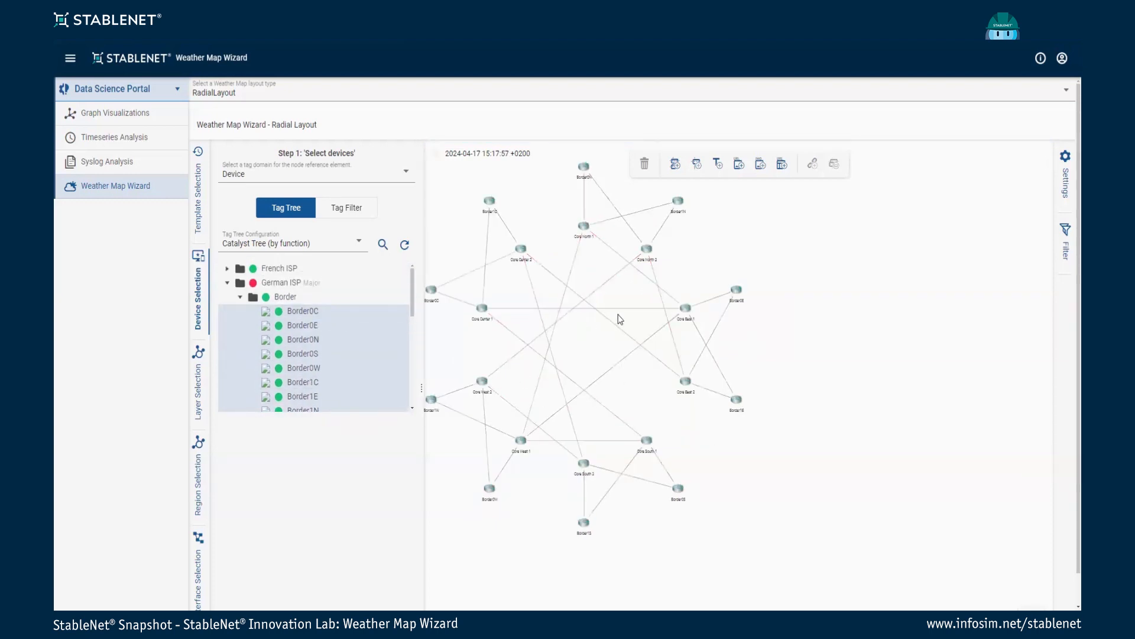
Step: Apply the Accept All Filter as the interface filter of the radial map
click(199, 569)
click(245, 205)
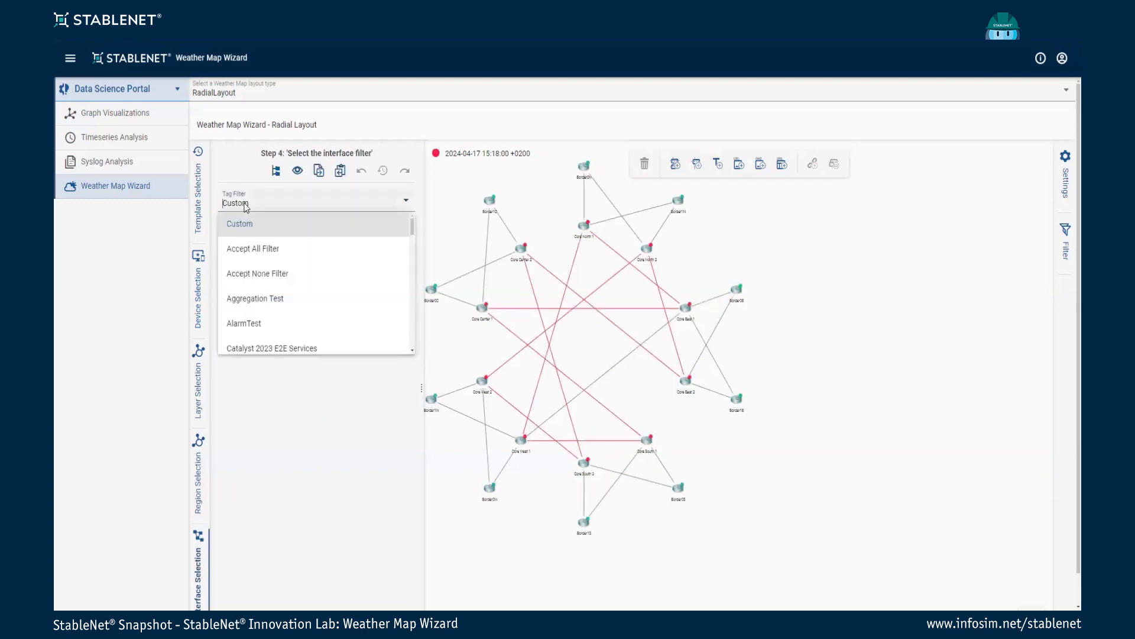
click(260, 246)
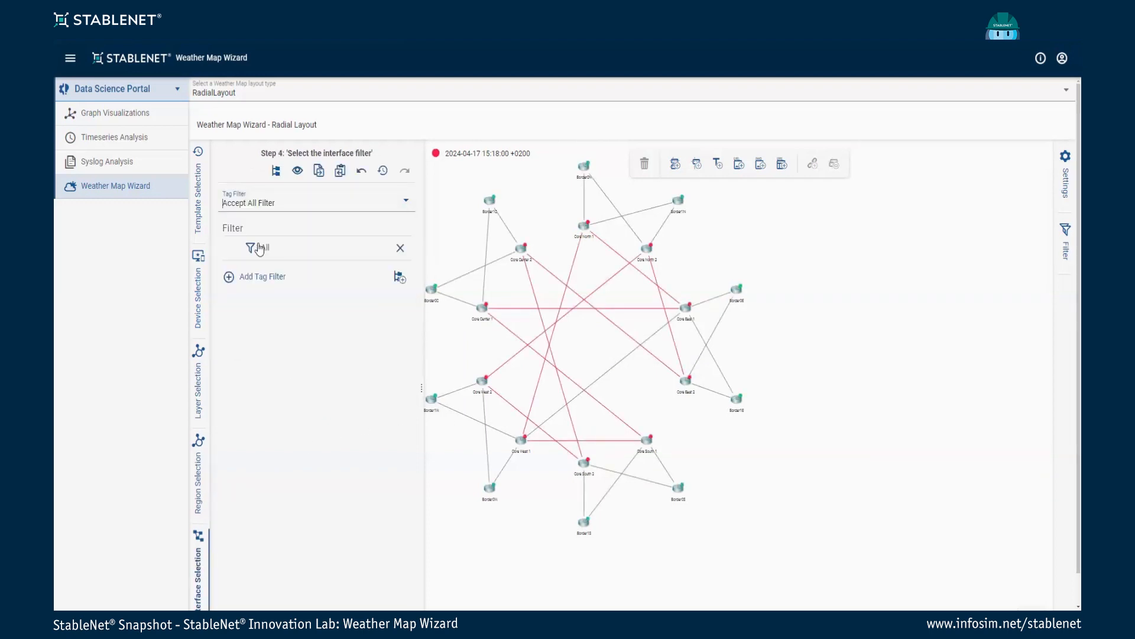
click(688, 316)
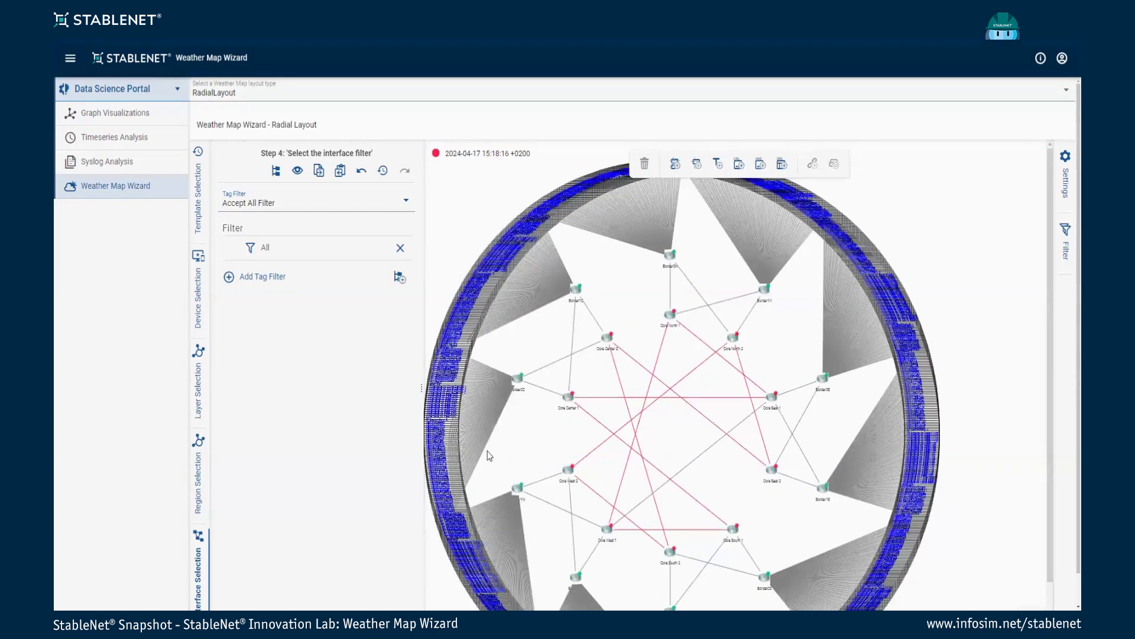
Step: Add an interface tag filter of type Contains on the Interface Name category with the value Peer2
click(244, 278)
click(269, 185)
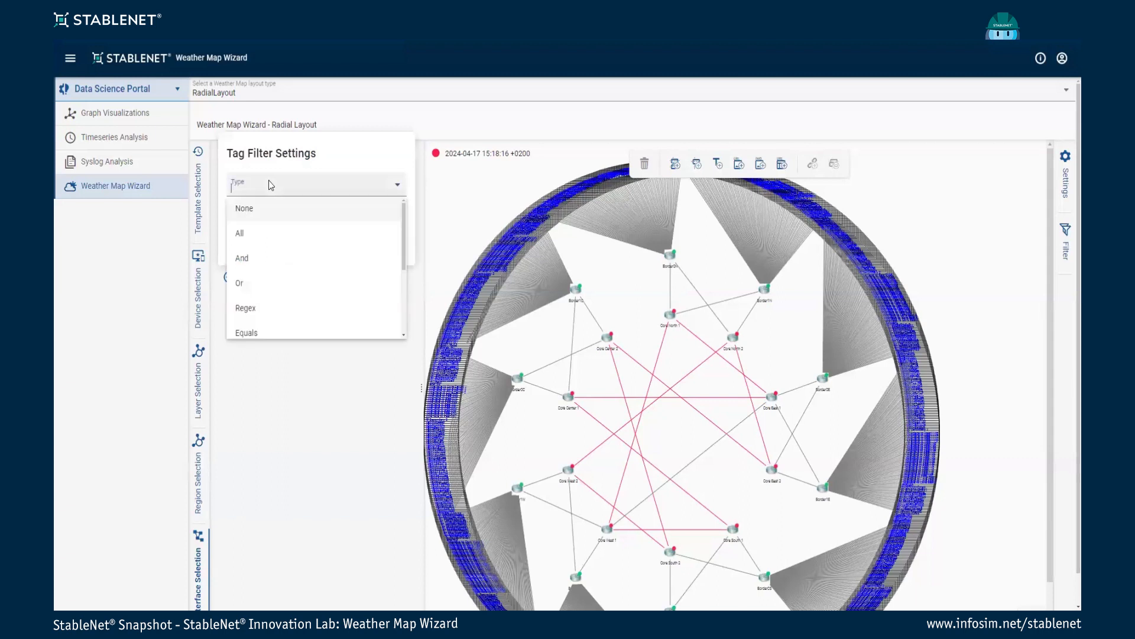
text(conta)
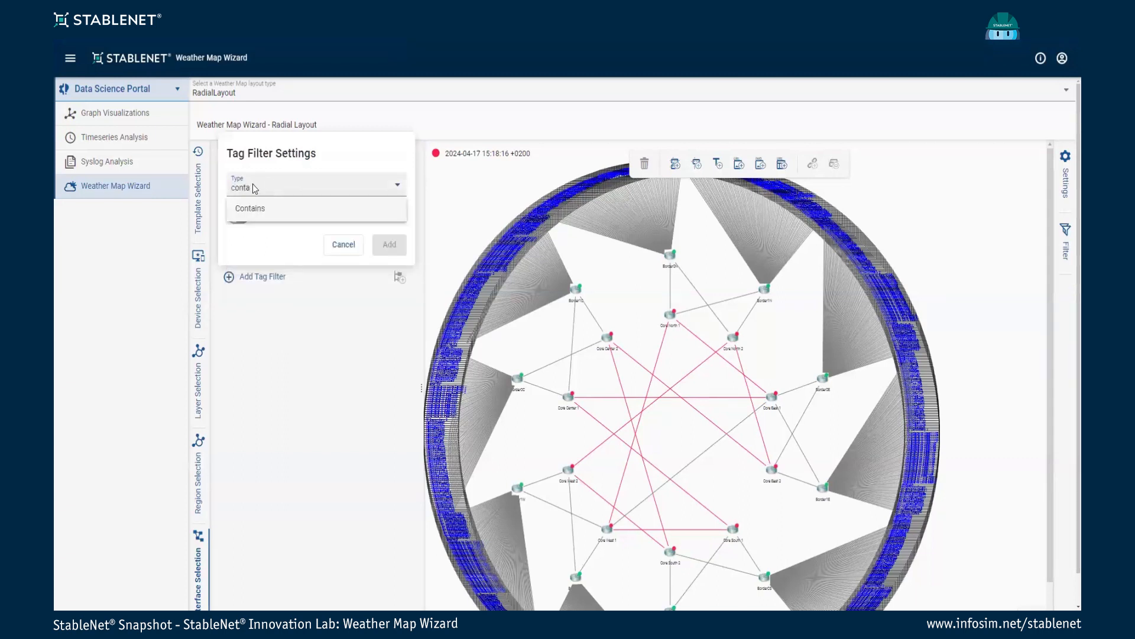
click(260, 208)
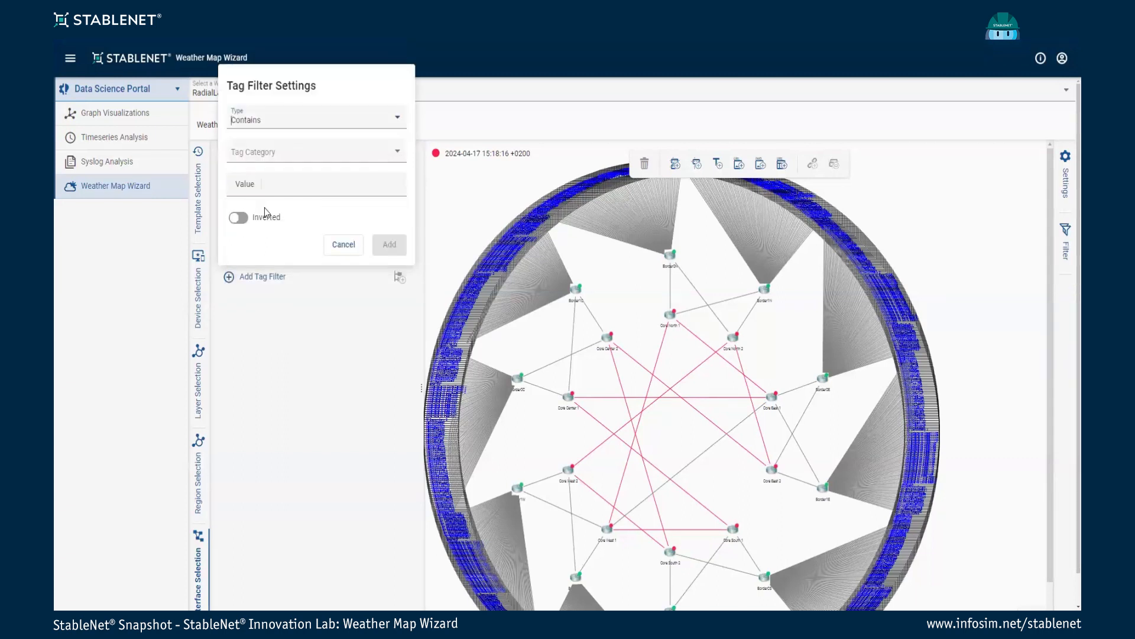
click(286, 152)
text(interface name)
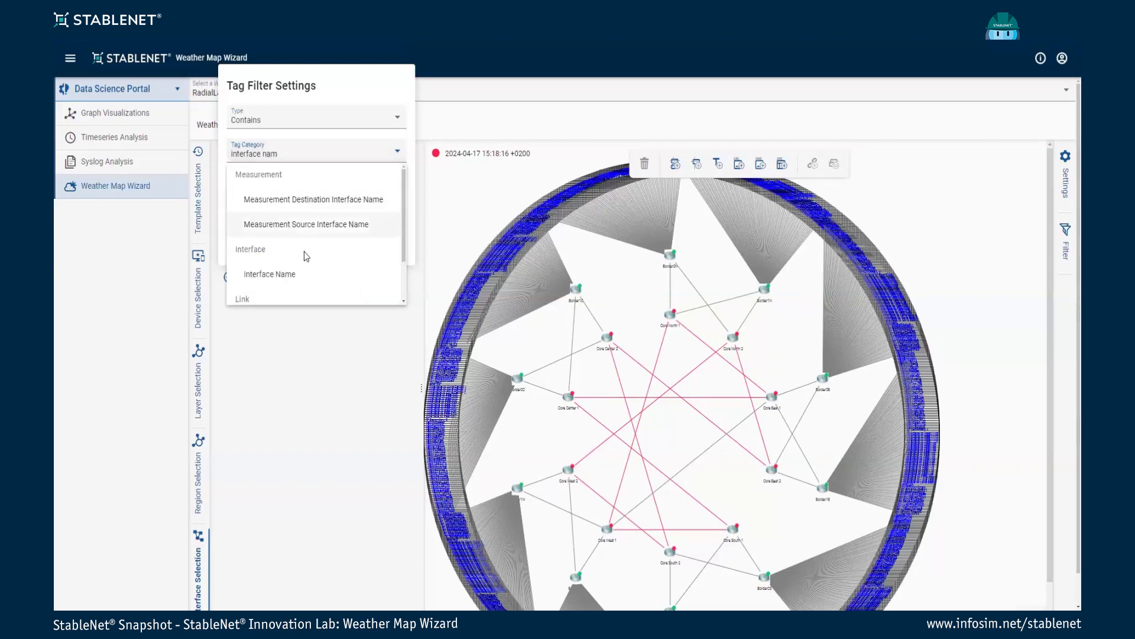
click(305, 272)
click(305, 185)
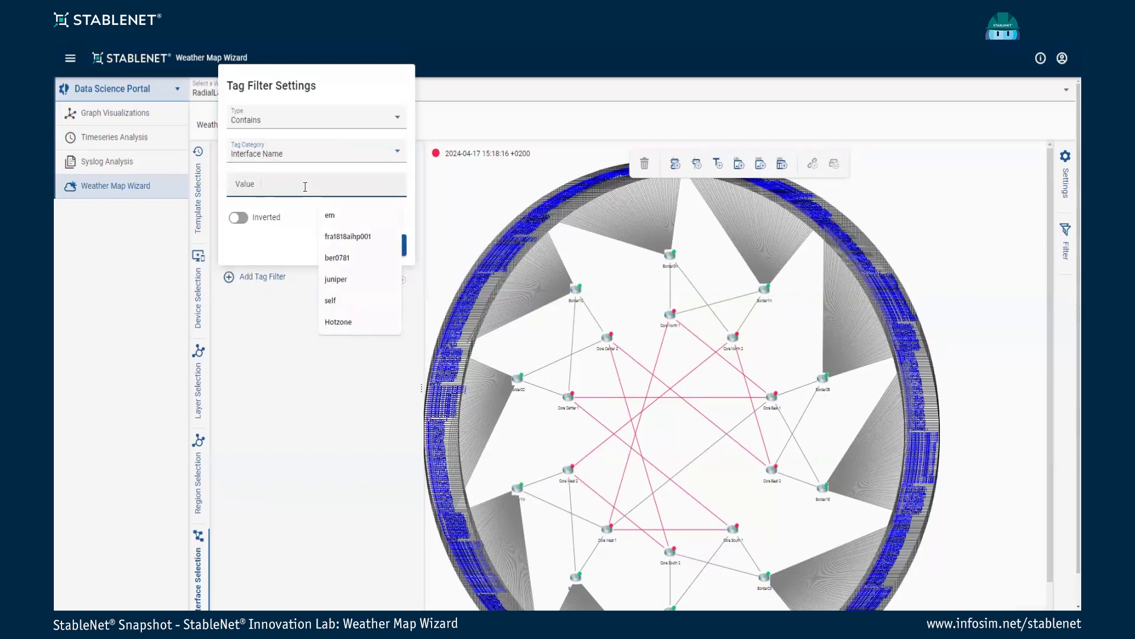
text(Peer2)
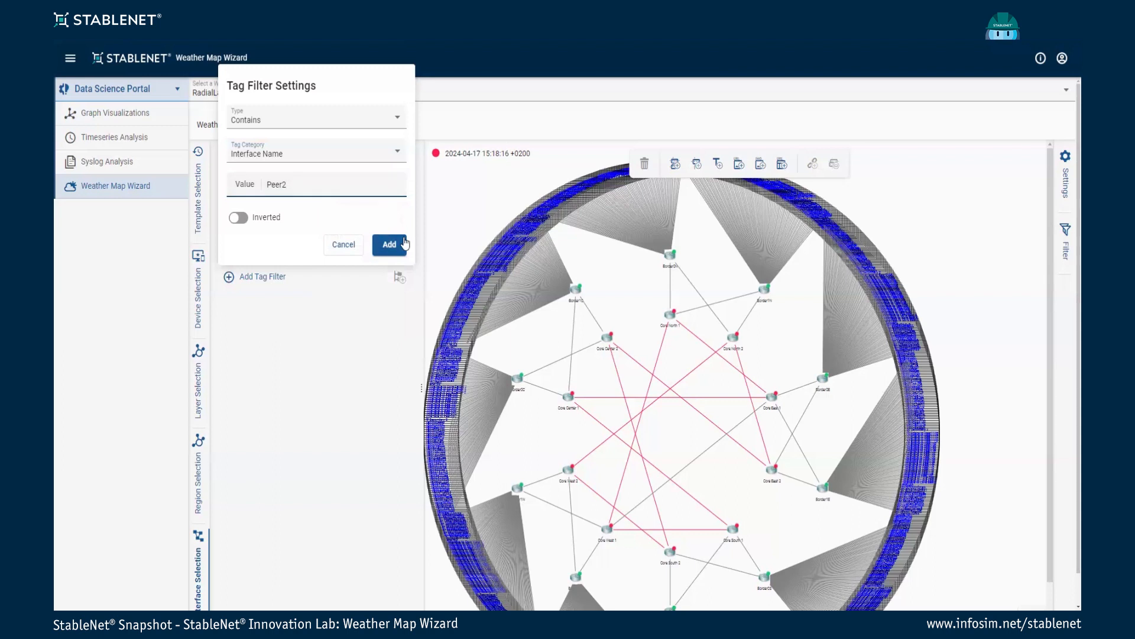
click(404, 246)
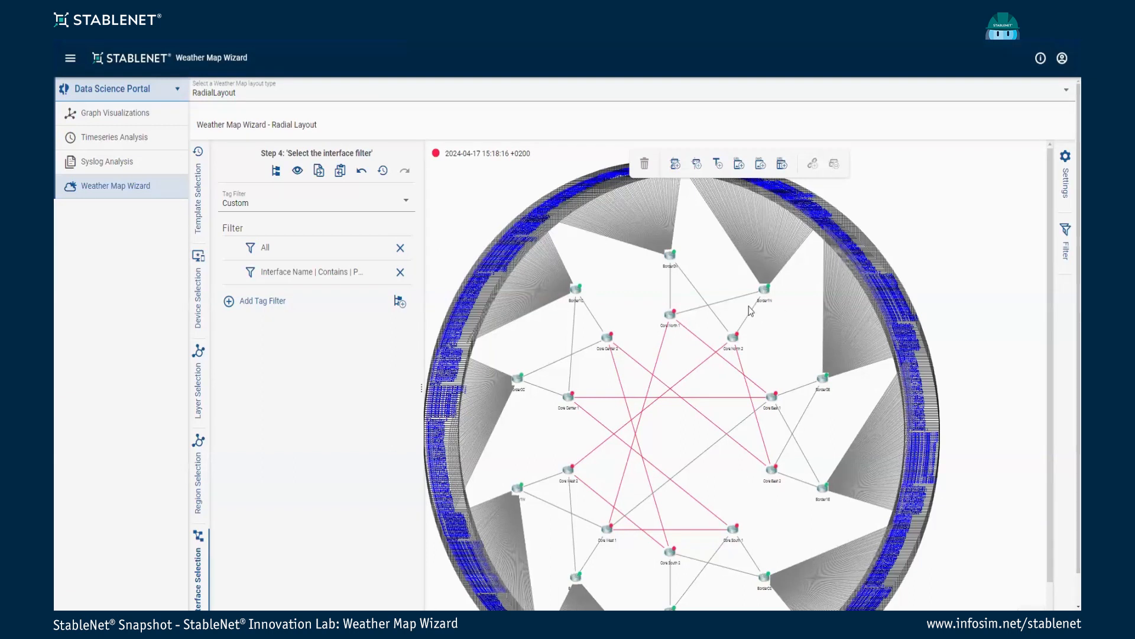
scroll(918, 258, down, 1)
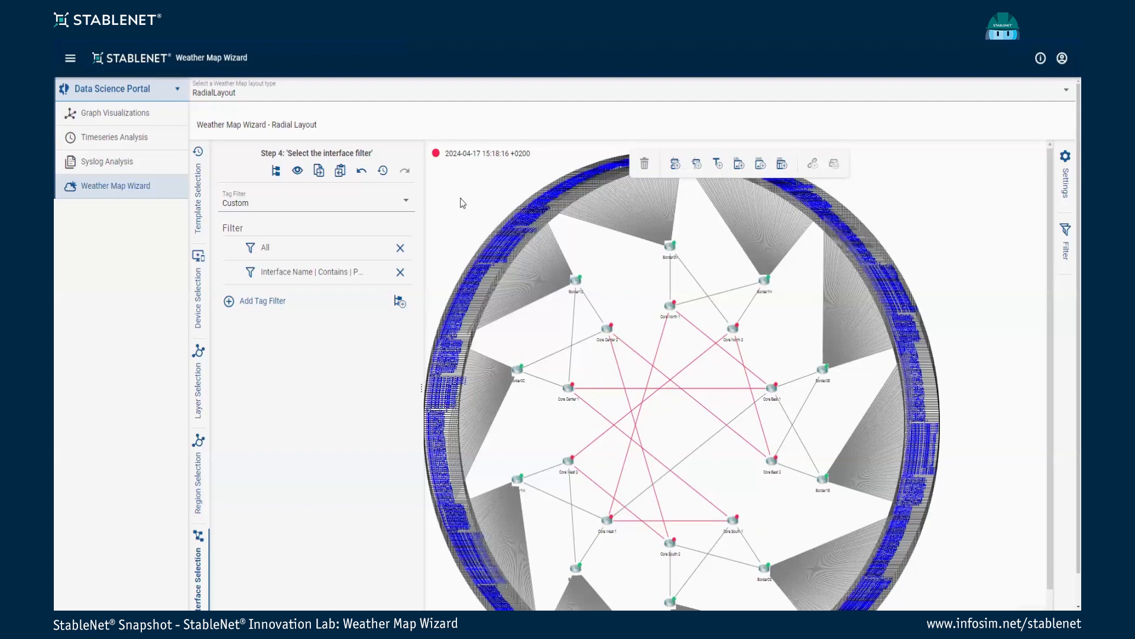
scroll(761, 319, down, 3)
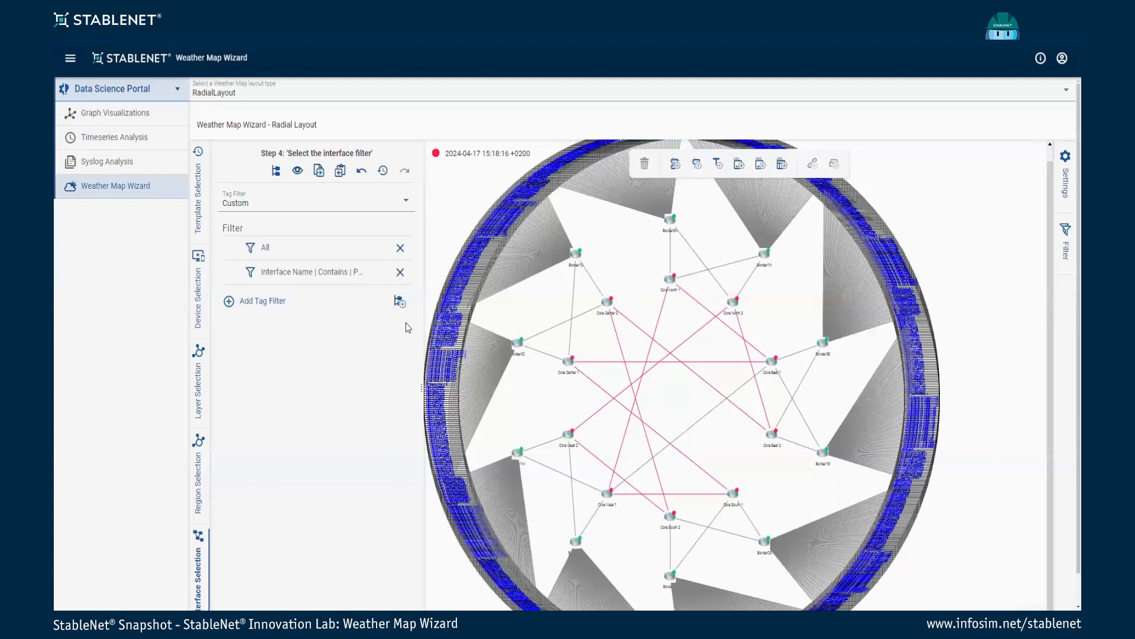
Step: Replace the value of the Interface Name Contains filter with one starting with "et" and apply it to the radial map
click(203, 459)
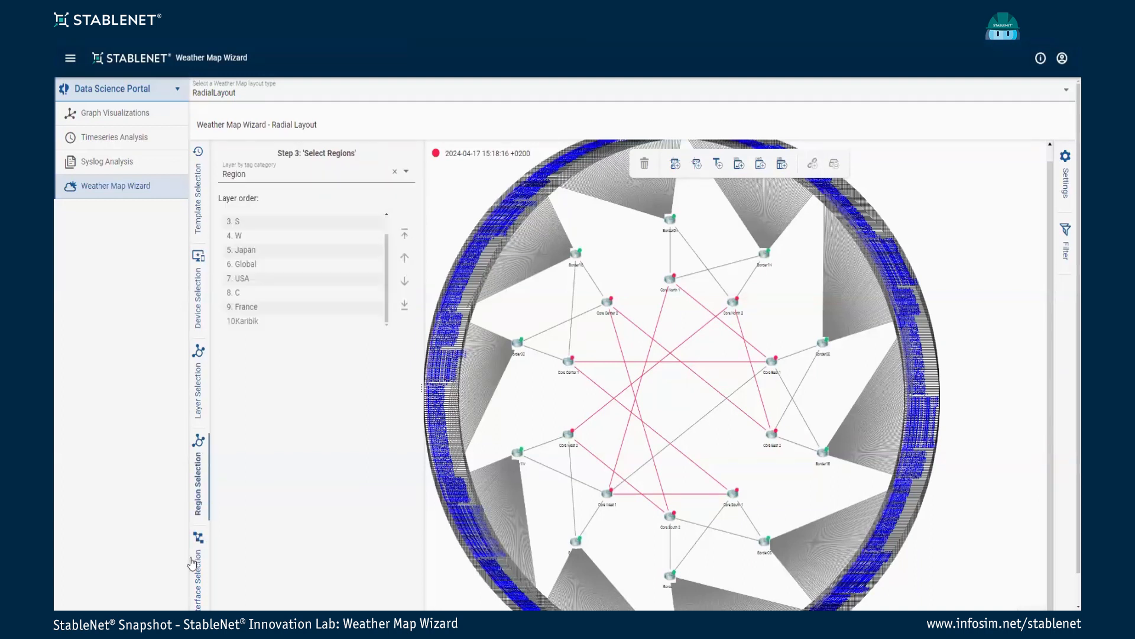
click(192, 563)
click(290, 275)
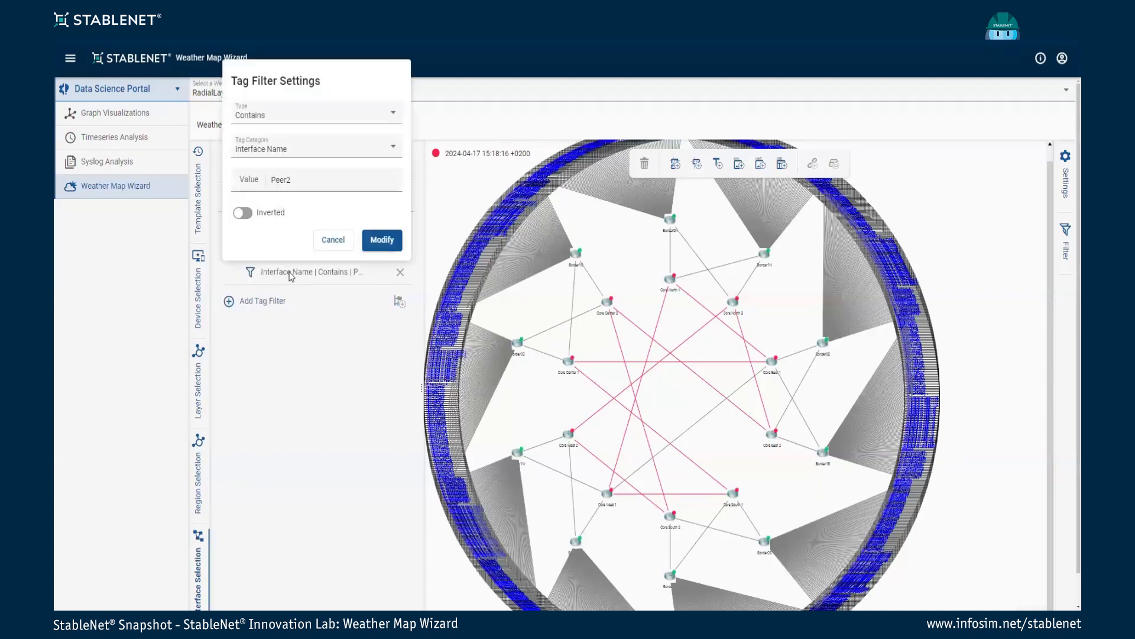
drag(309, 190, 273, 172)
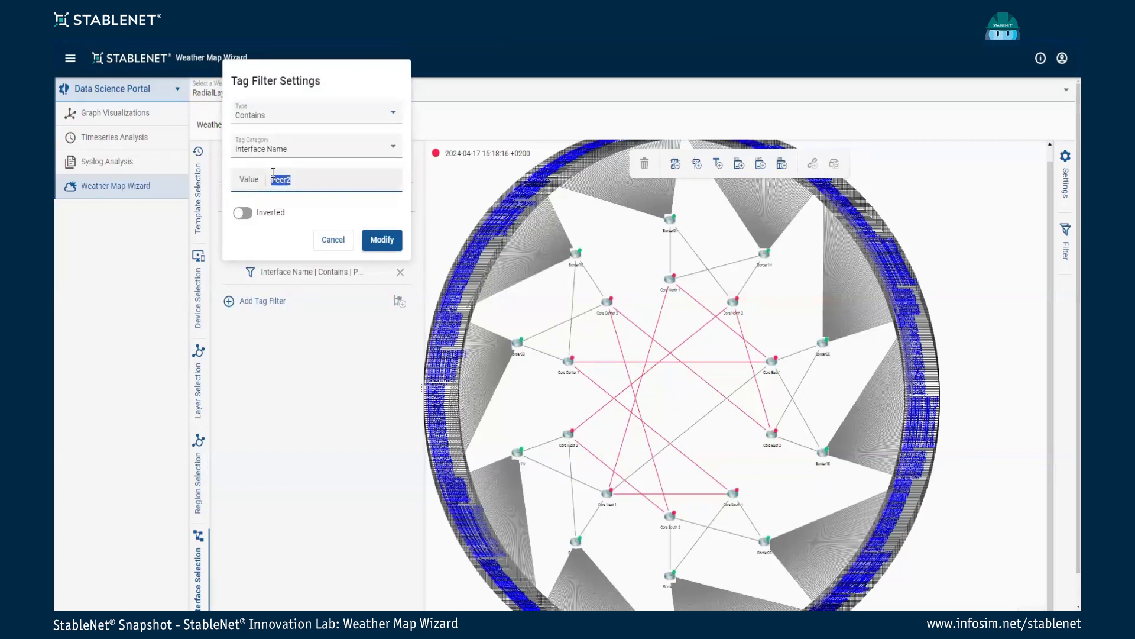
text(e)
click(334, 273)
click(382, 254)
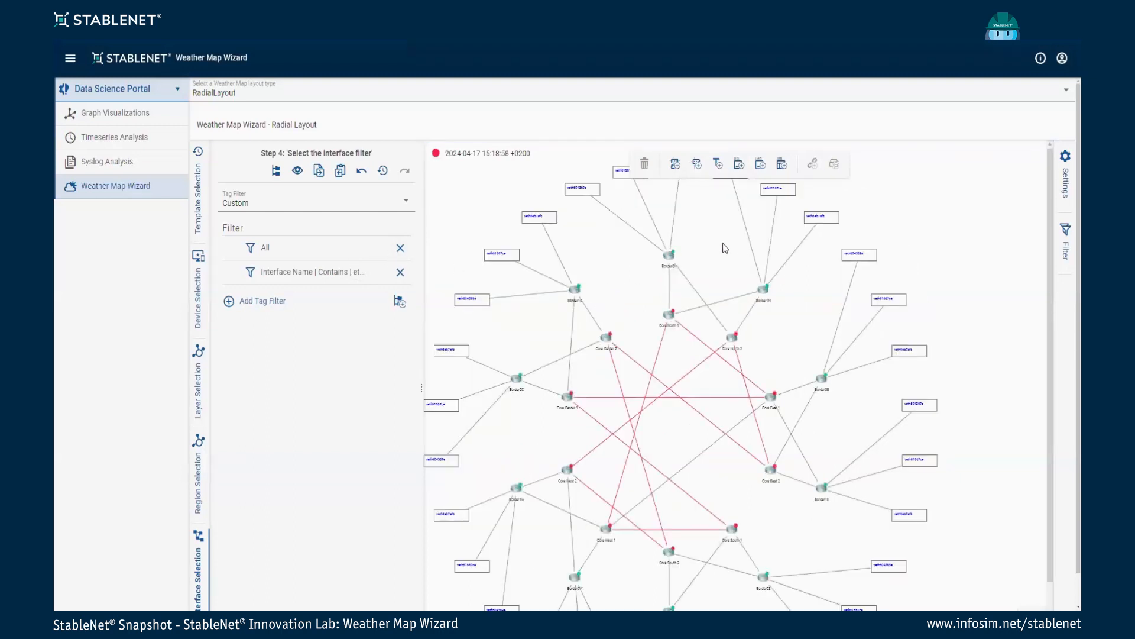
scroll(819, 366, down, 2)
scroll(818, 365, down, 5)
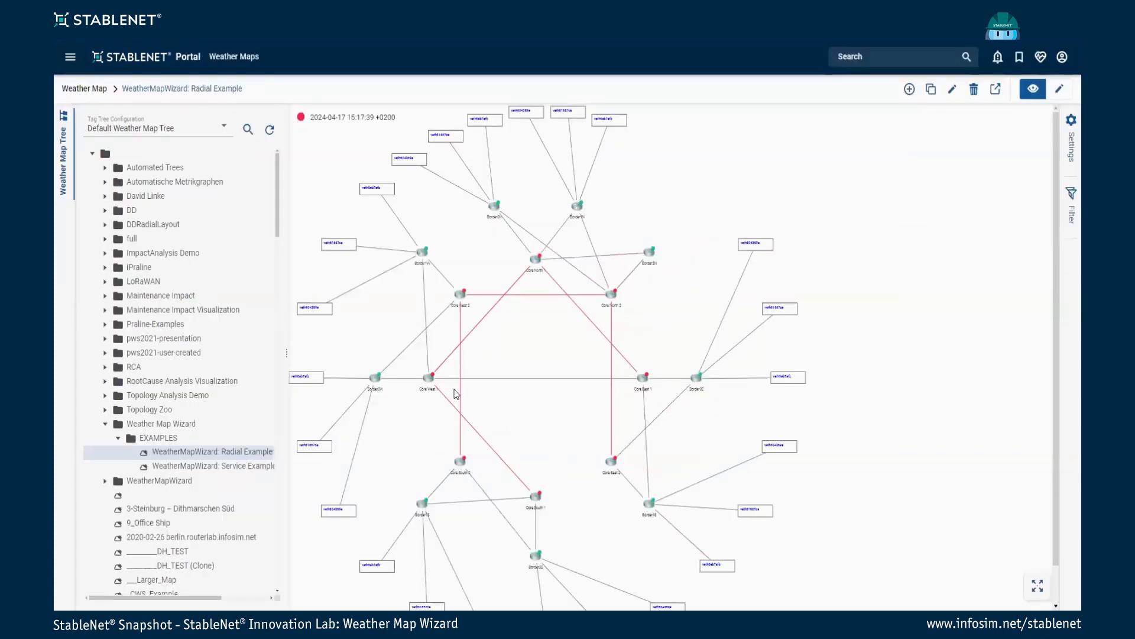
Step: Open the WeatherMapWizard: Service Examples map in the StableNet Portal and examine its device and interface measurement charts
click(148, 466)
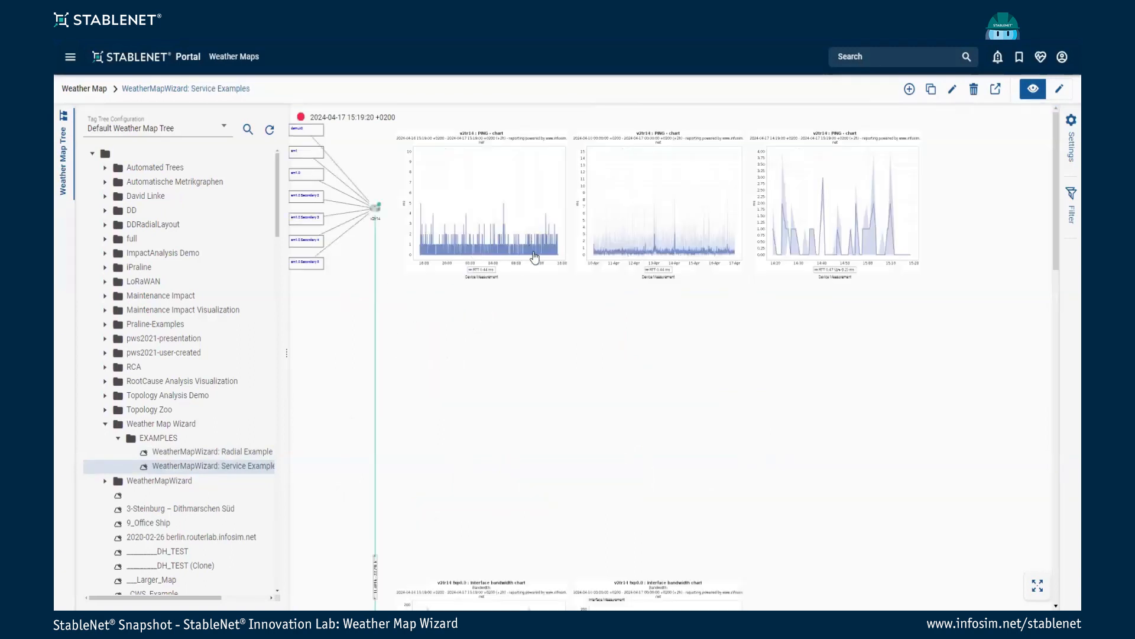
scroll(536, 257, down, 5)
scroll(550, 358, down, 3)
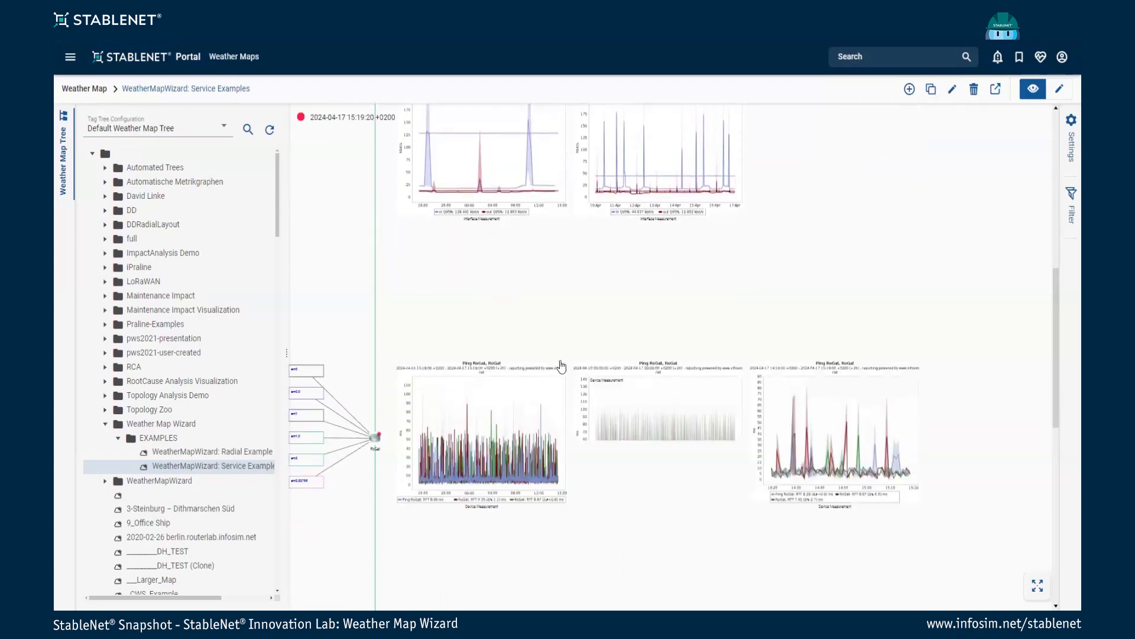
scroll(544, 372, down, 5)
scroll(480, 383, down, 2)
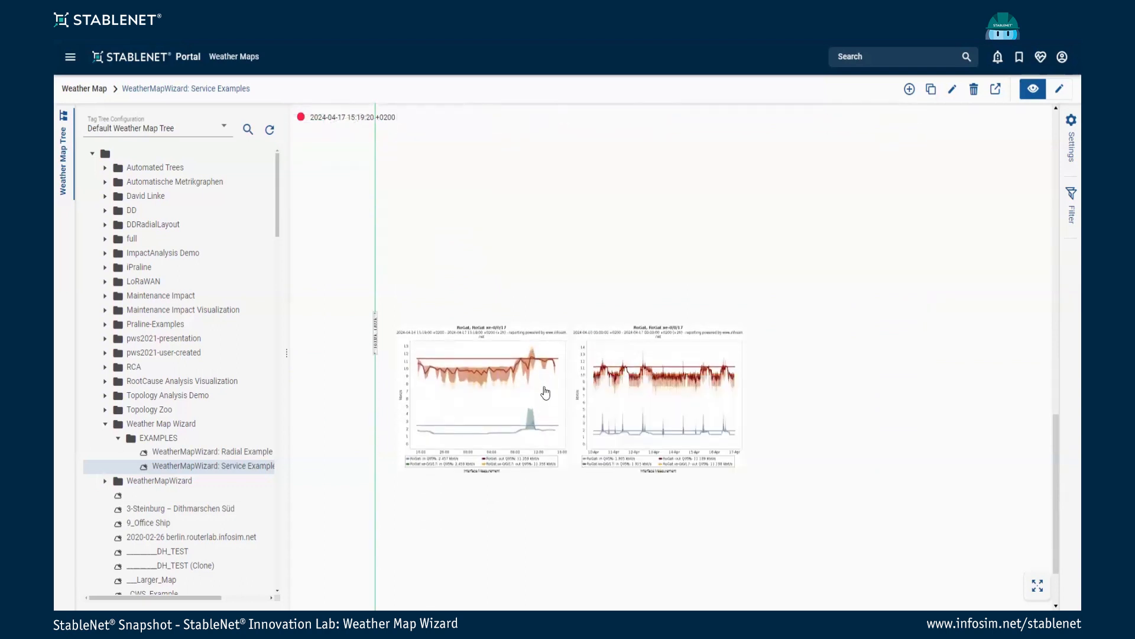
scroll(541, 384, down, 2)
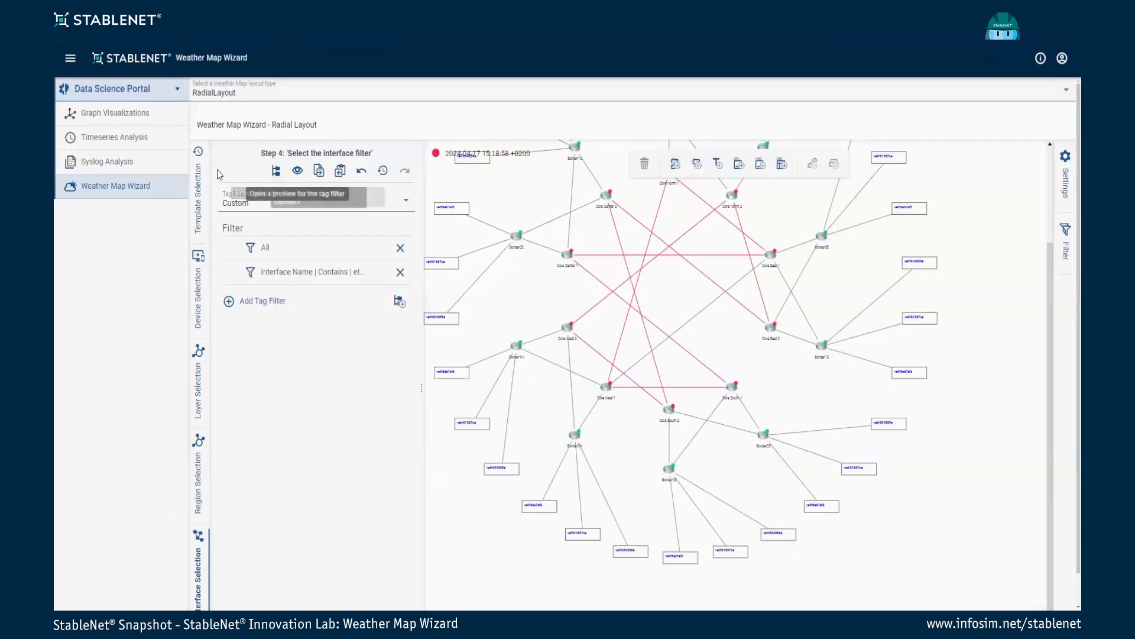